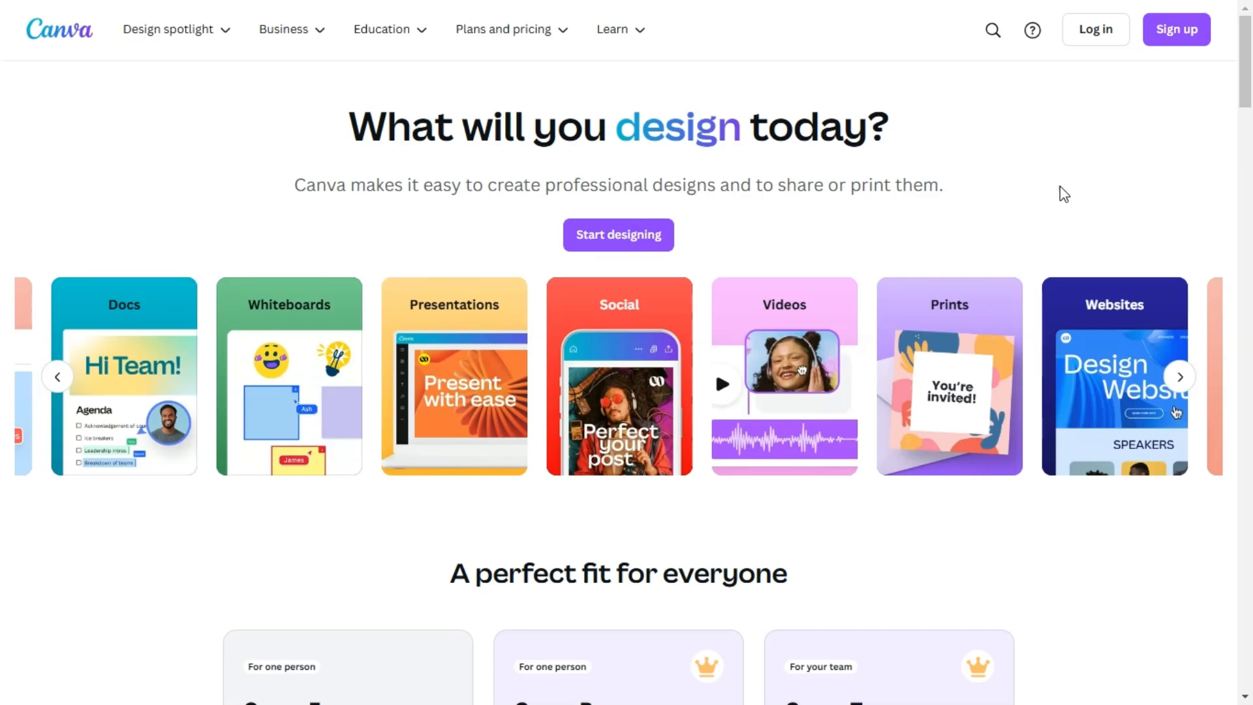
Sign up with a Google account, choose Personal as the intended use and decline the marketing messages.
left_click(1174, 34)
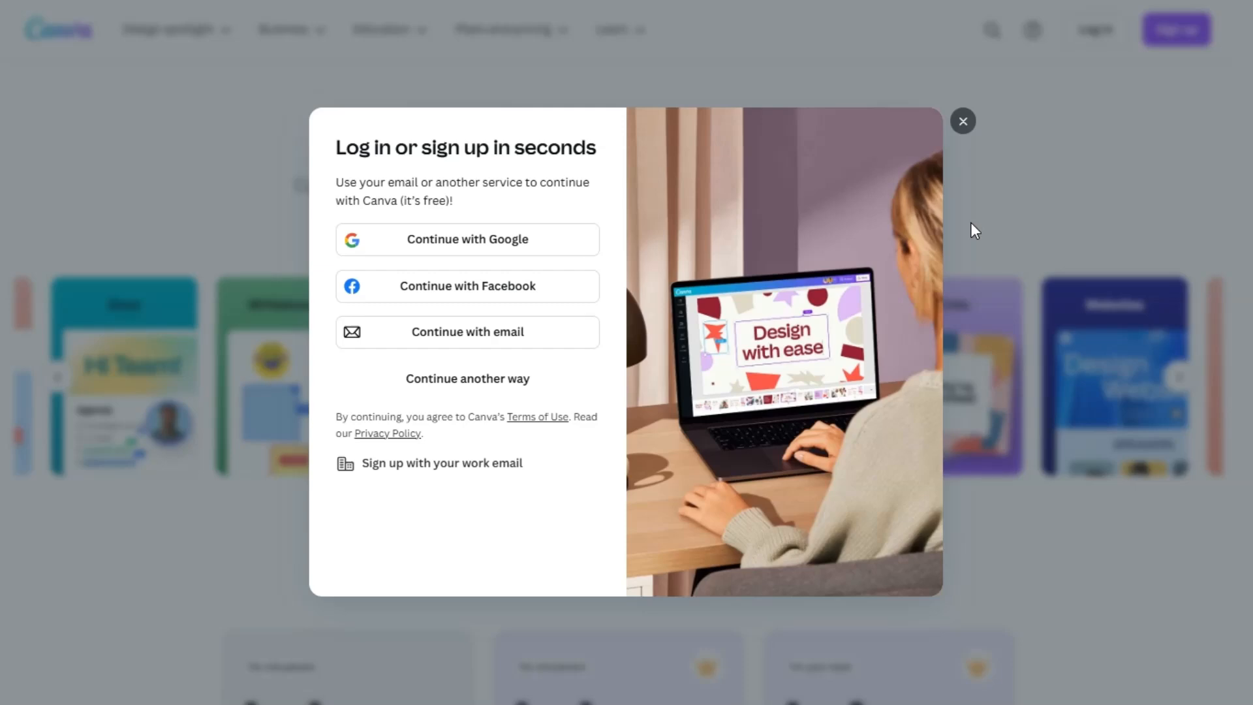
left_click(503, 236)
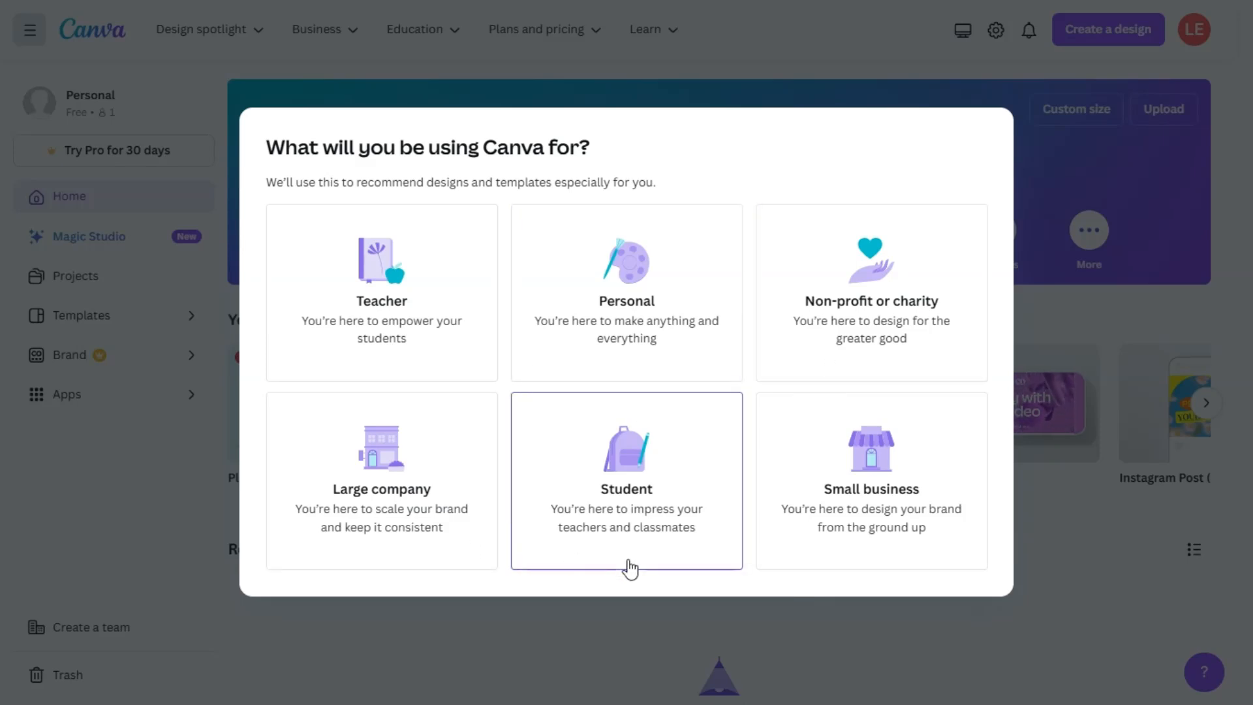
left_click(656, 326)
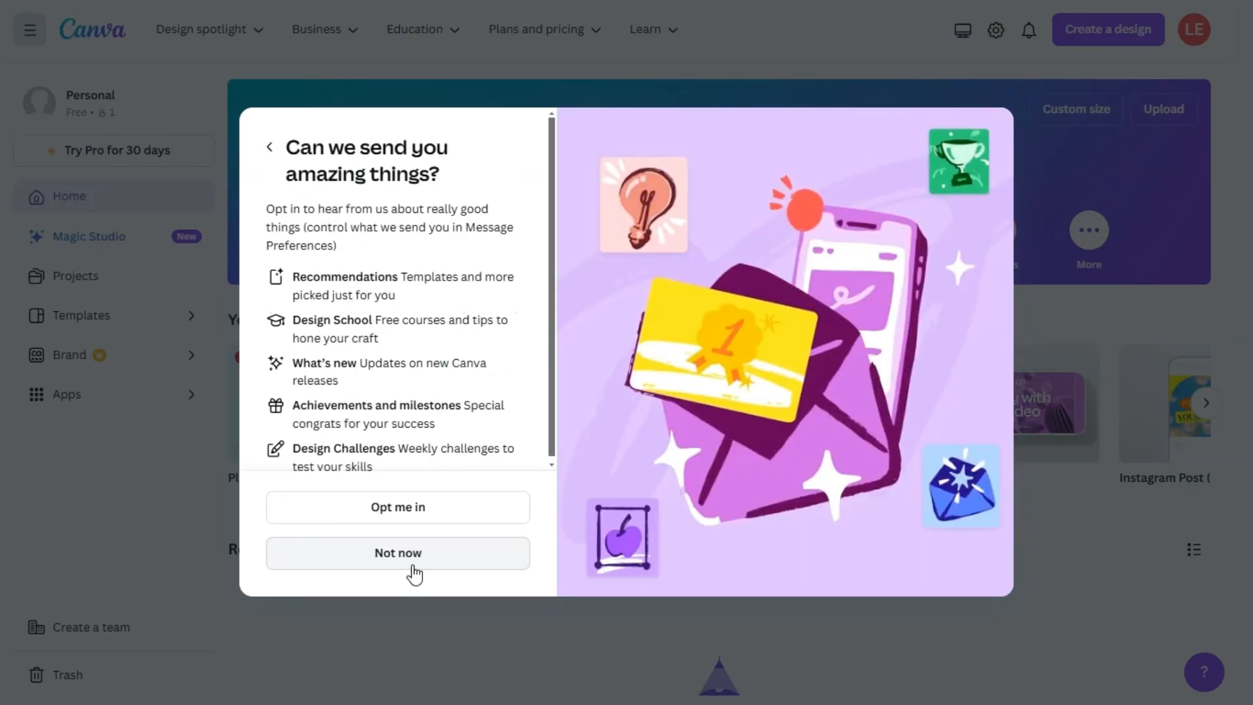
left_click(412, 565)
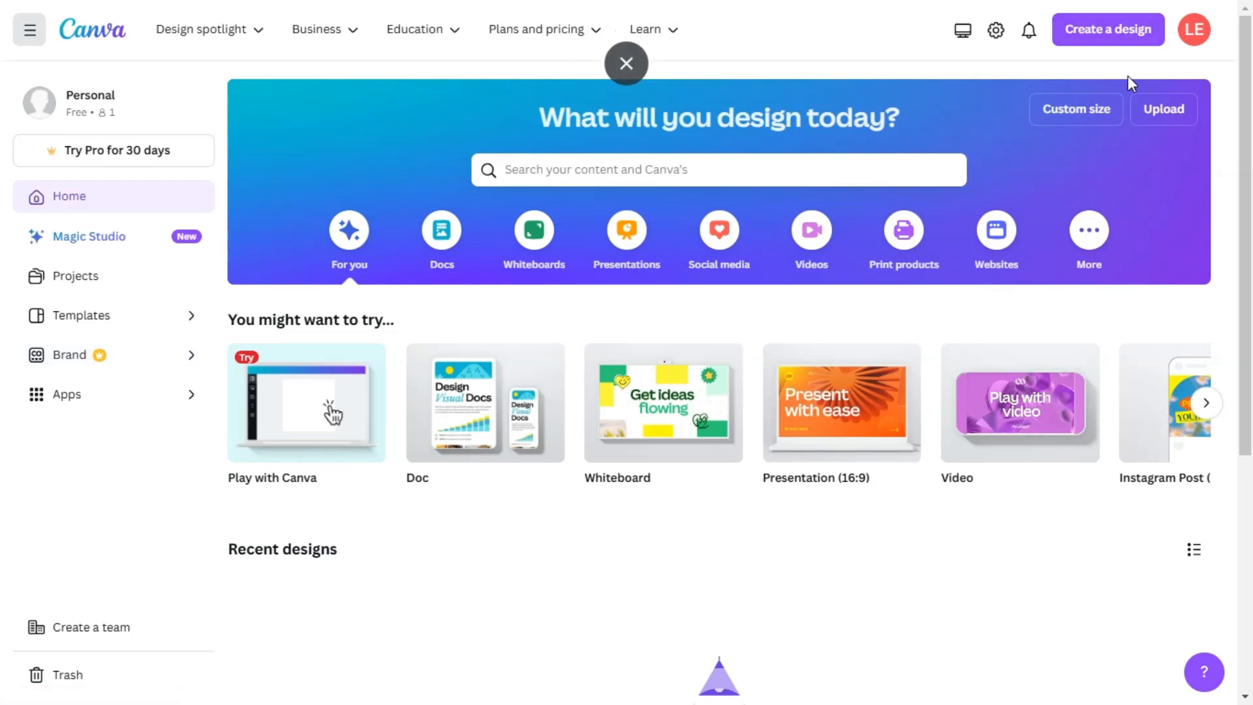
Search the available design types for "BUSINESS CARD" without creating a design.
left_click(1111, 34)
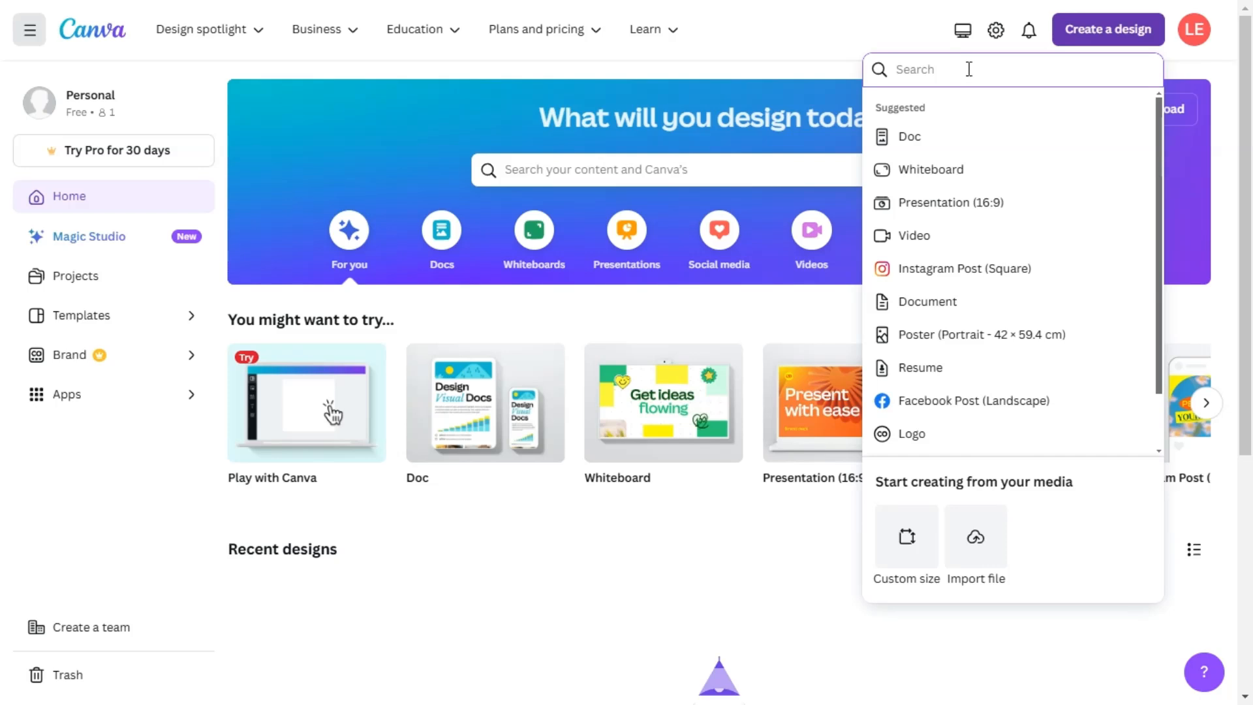
type("BUSINESS CARD")
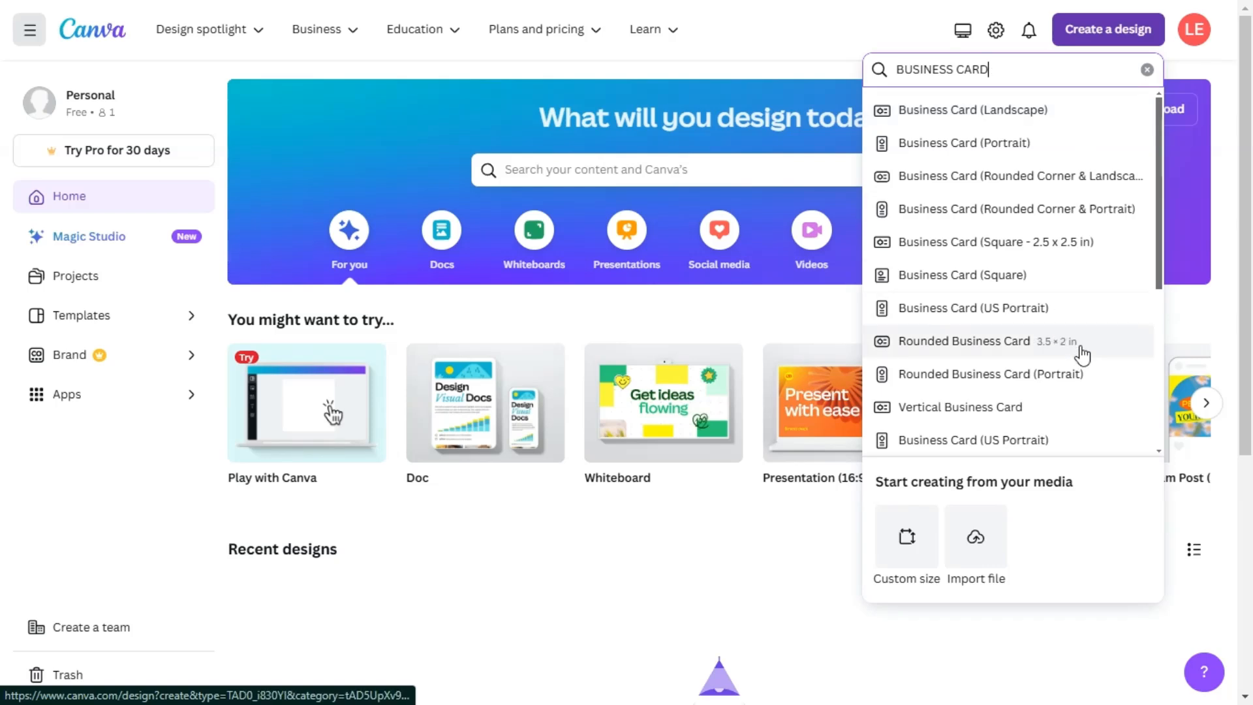
left_click(912, 46)
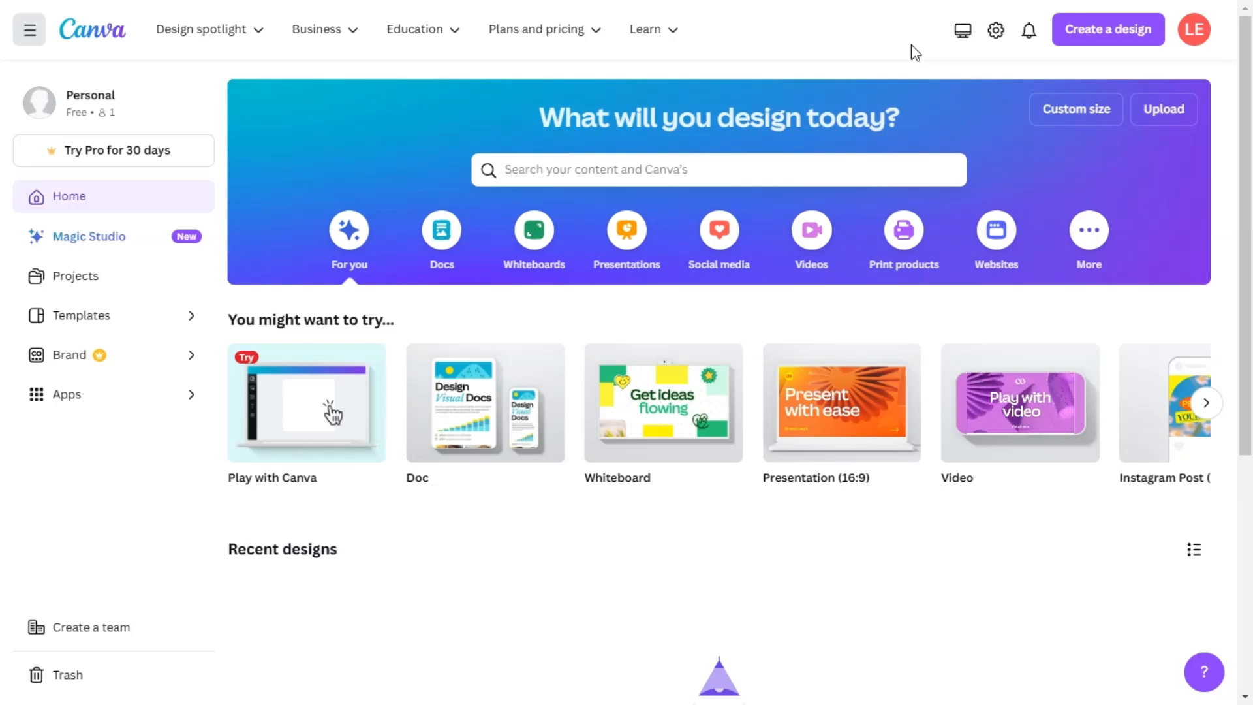
Create a new blank design of the type Instagram Post (Square).
left_click(1097, 42)
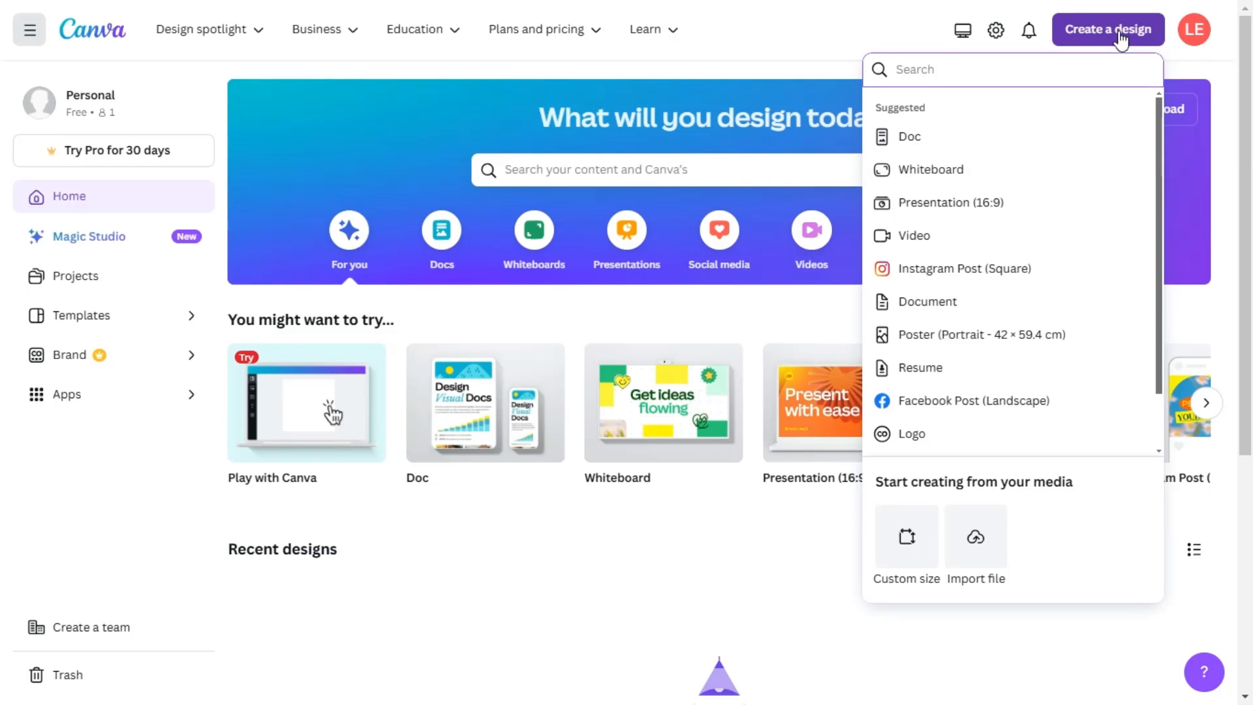
left_click(1038, 274)
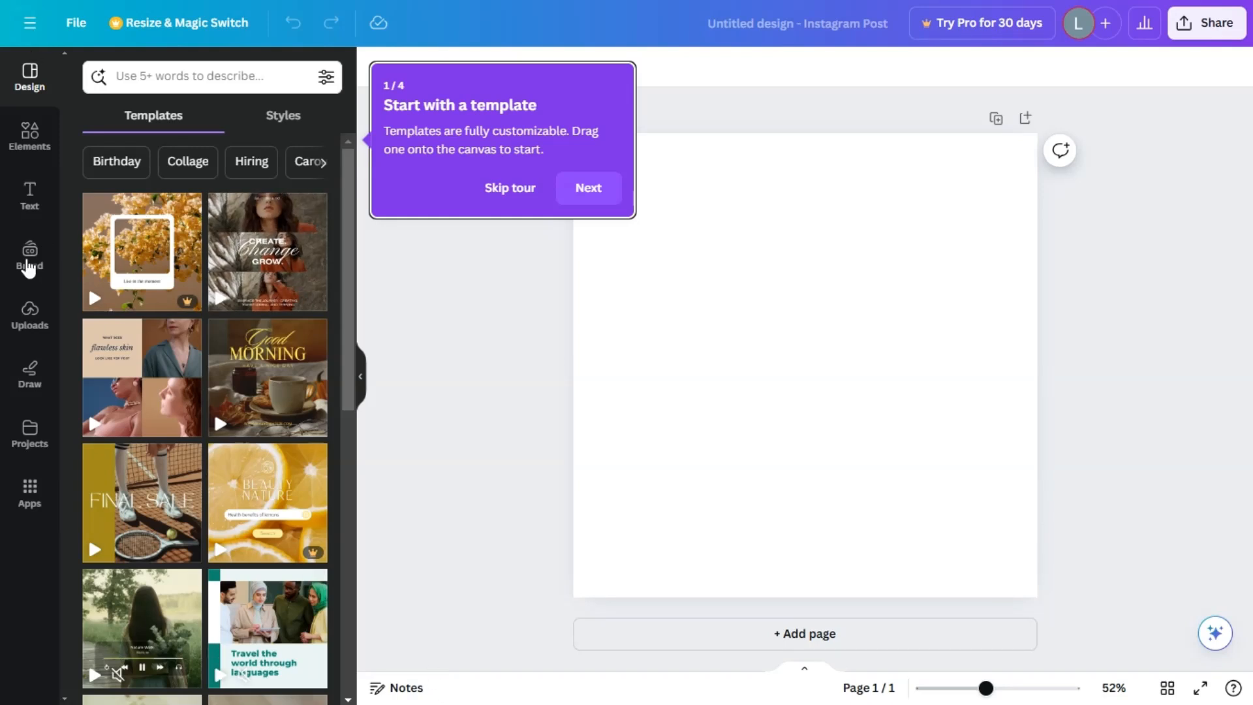
key("super")
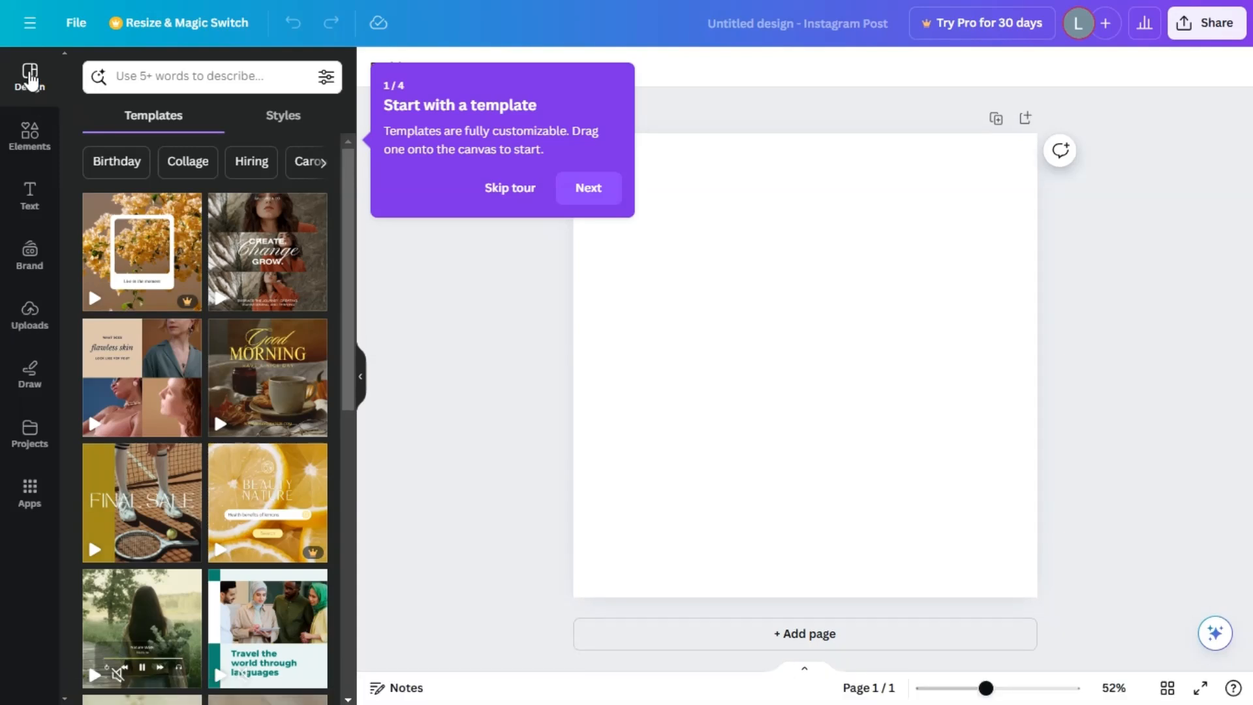
Search the design templates for "INSTAGRAM".
scroll(221, 353, "down", 10)
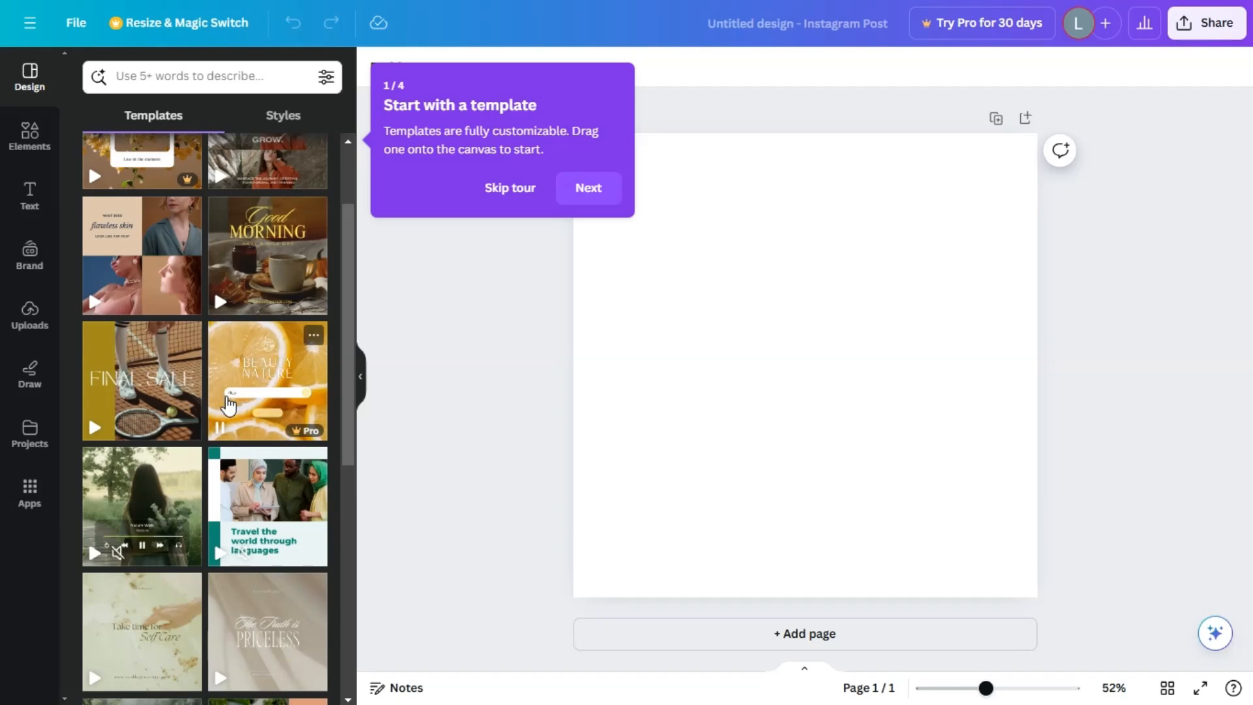
scroll(219, 406, "up", 10)
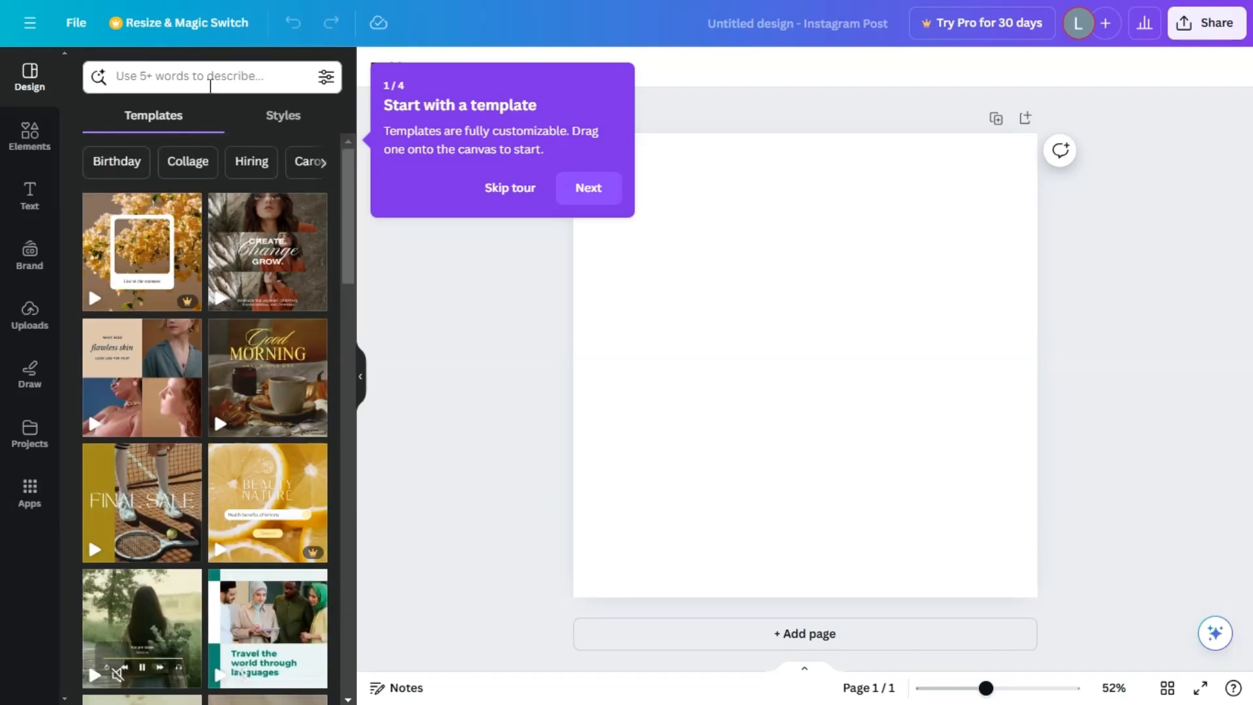
left_click(210, 78)
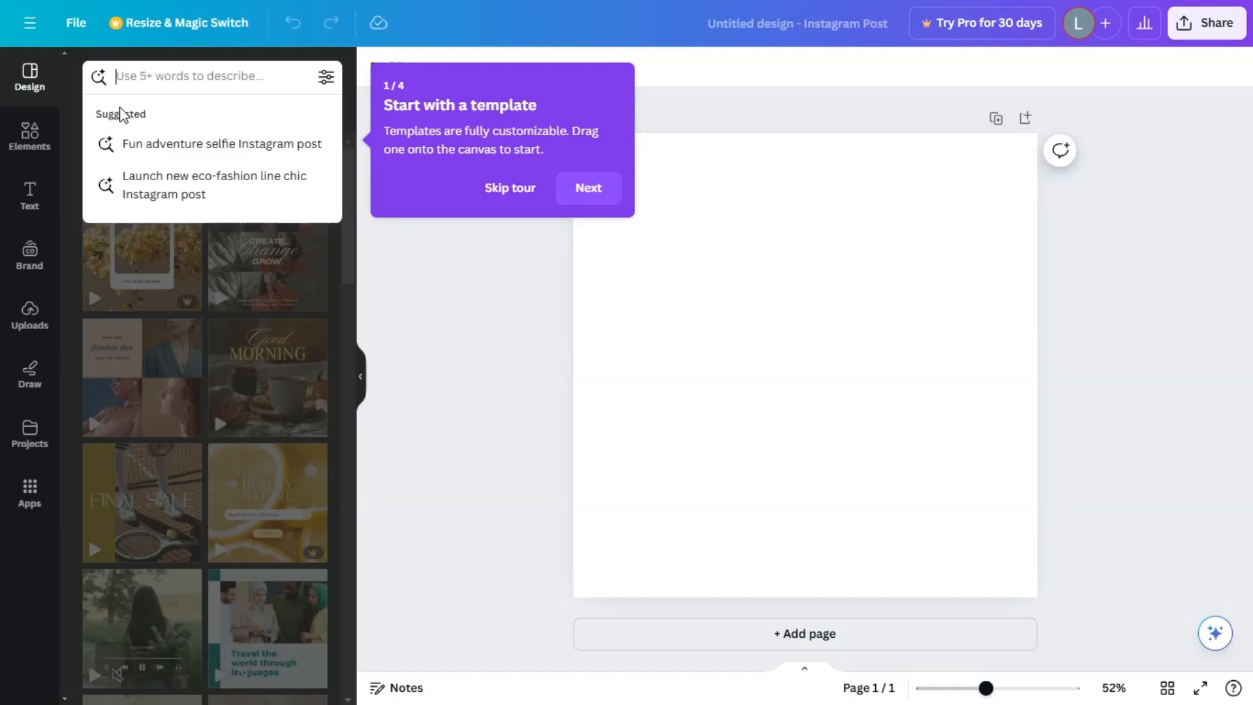
type("INSTAGRAM")
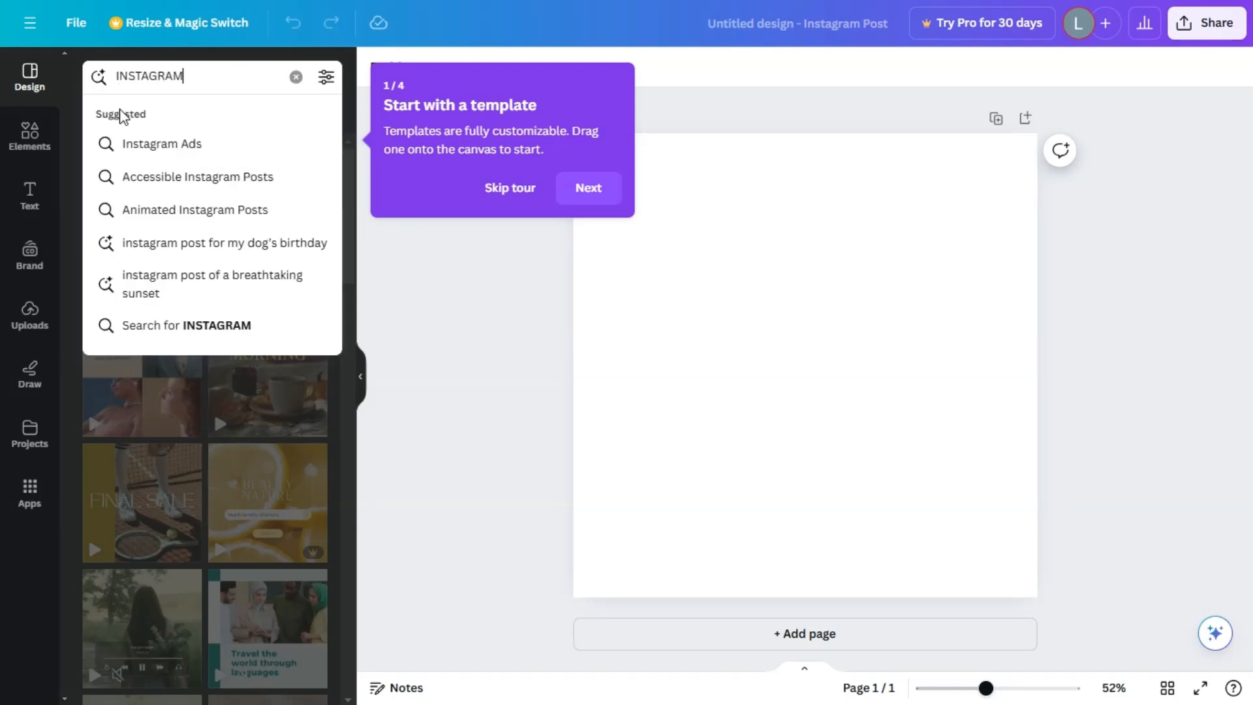
key("Return")
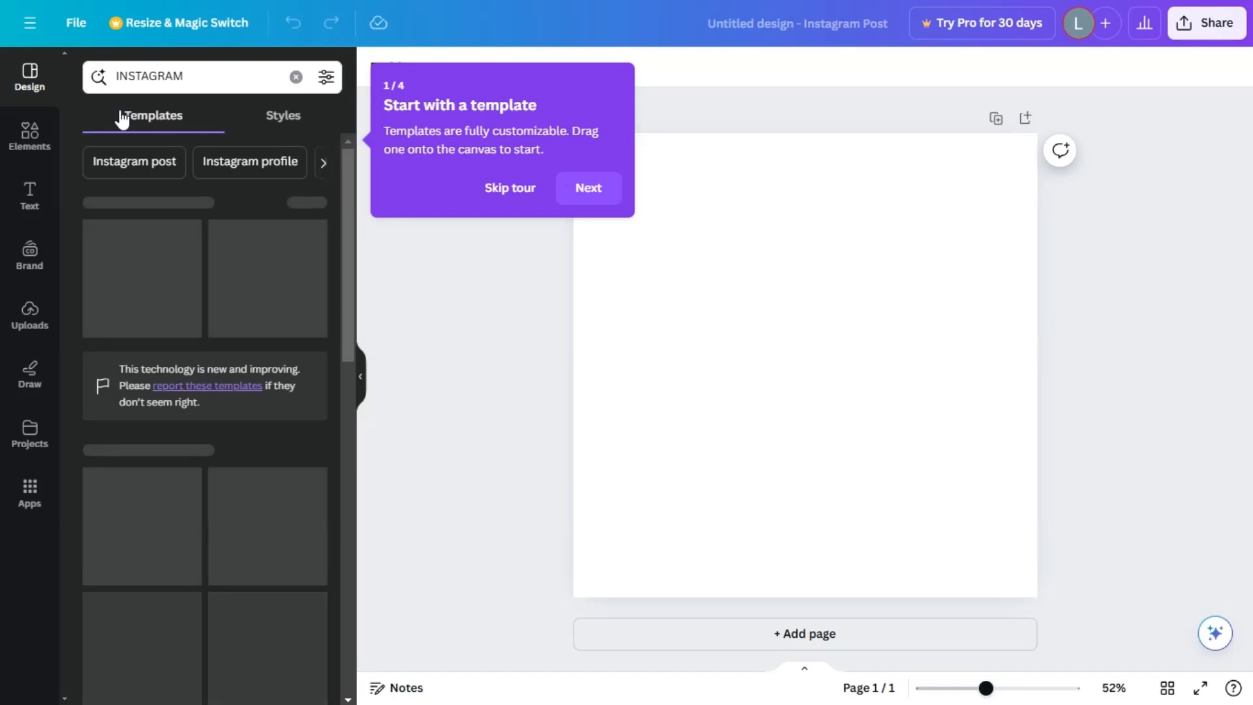
Apply the free Beige Minimalist Did You Know Interesting Fact Instagram Post template to the blank page.
scroll(255, 494, "down", 5)
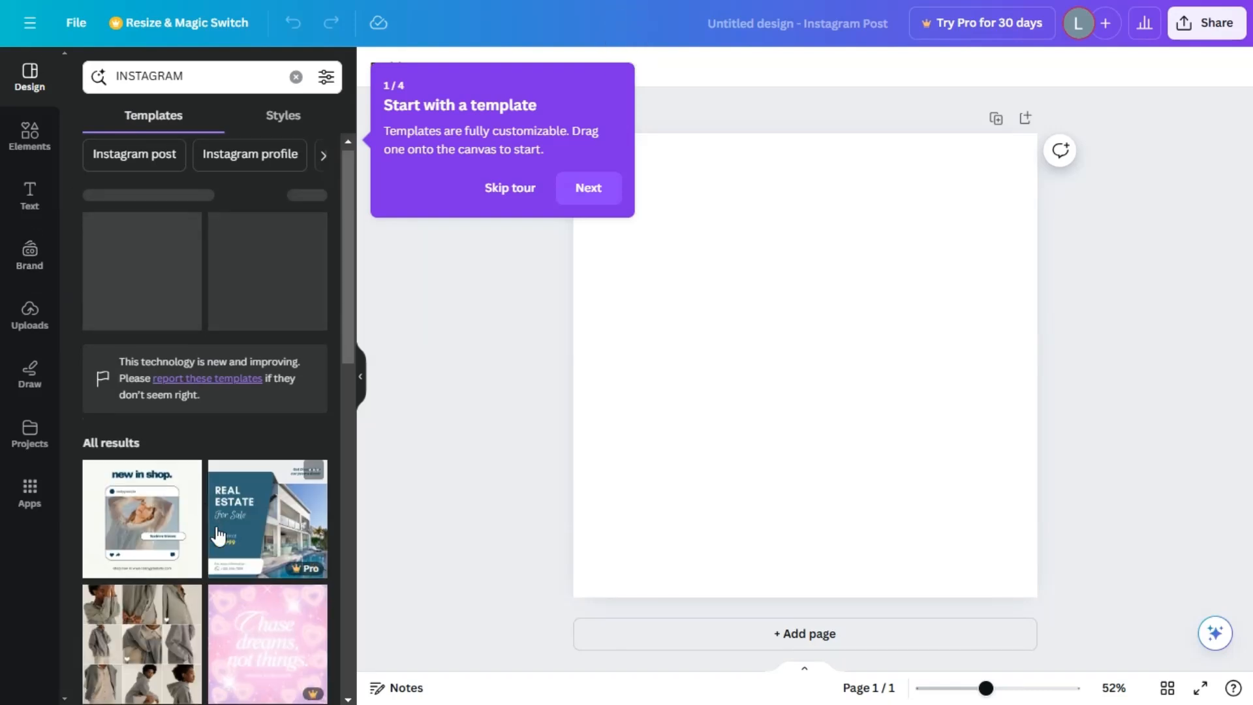
scroll(255, 494, "up", 2)
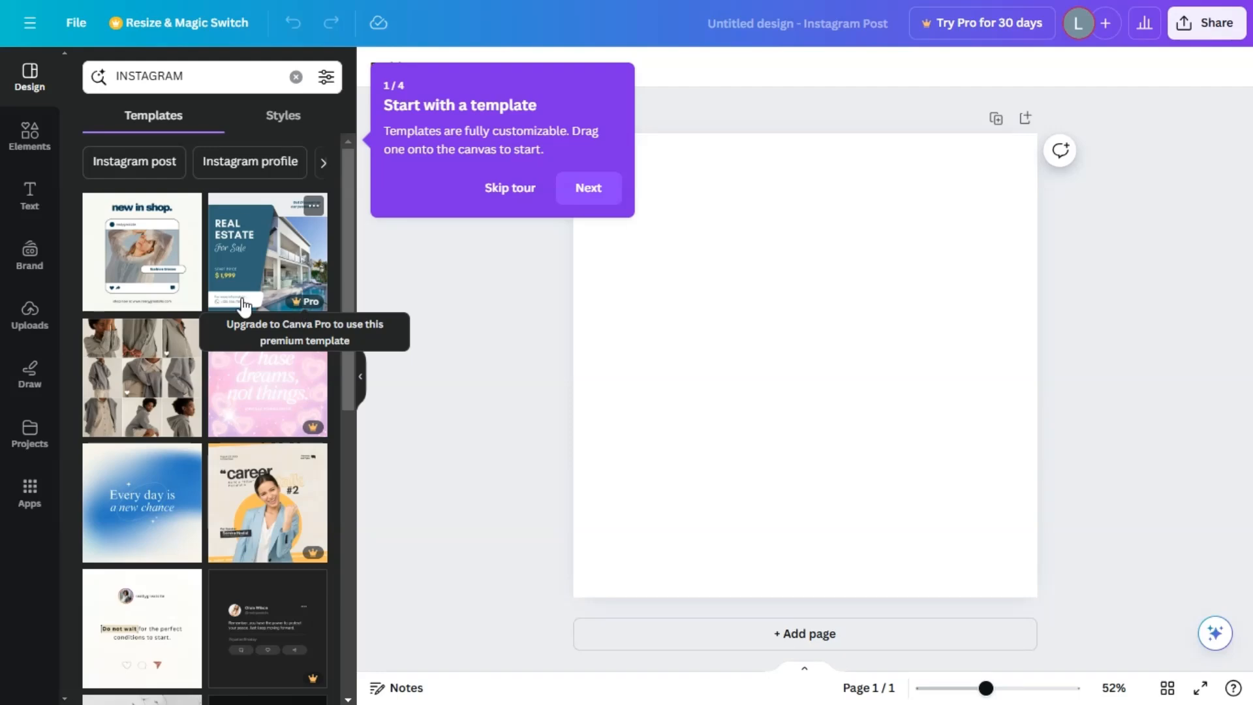
scroll(168, 314, "down", 5)
scroll(161, 323, "up", 3)
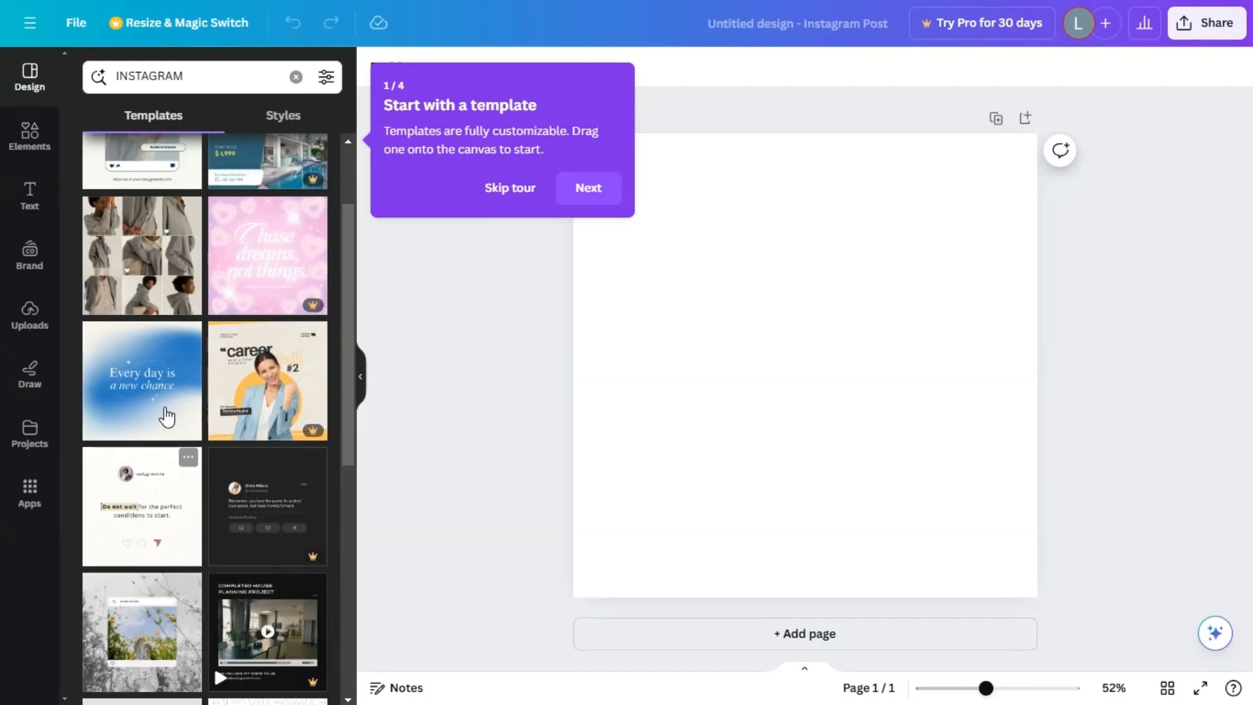
scroll(160, 457, "down", 6)
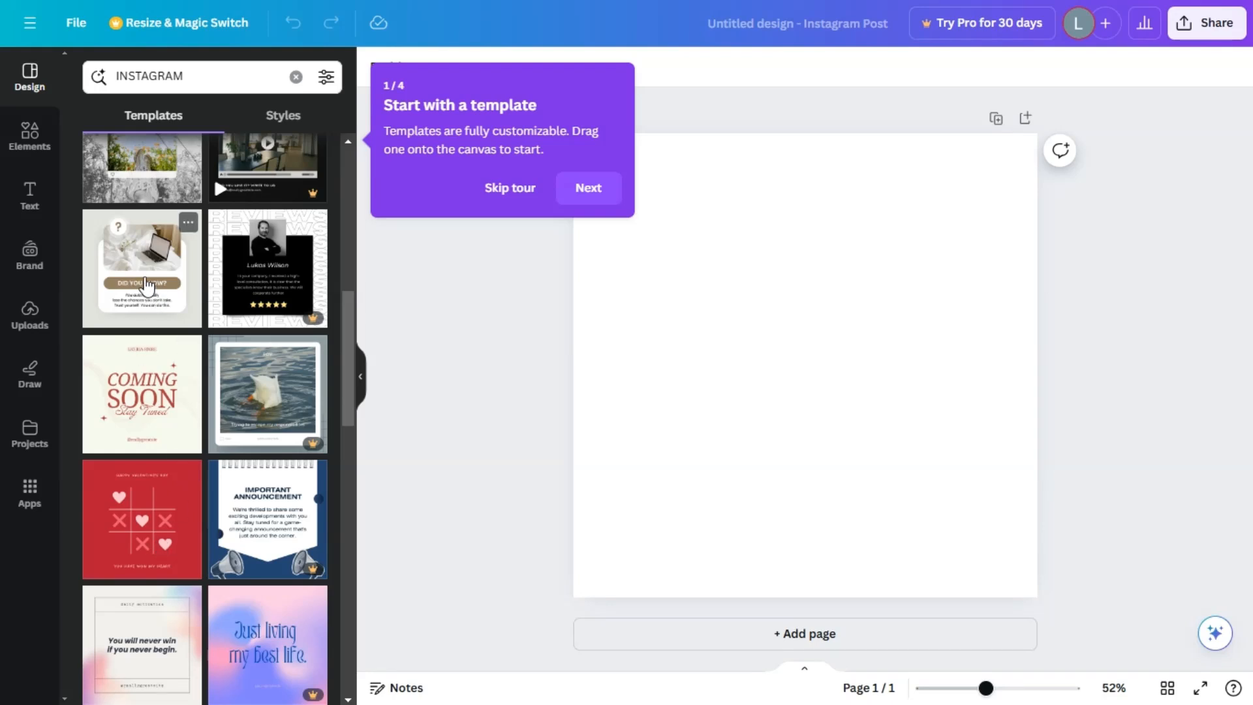
left_click(154, 272)
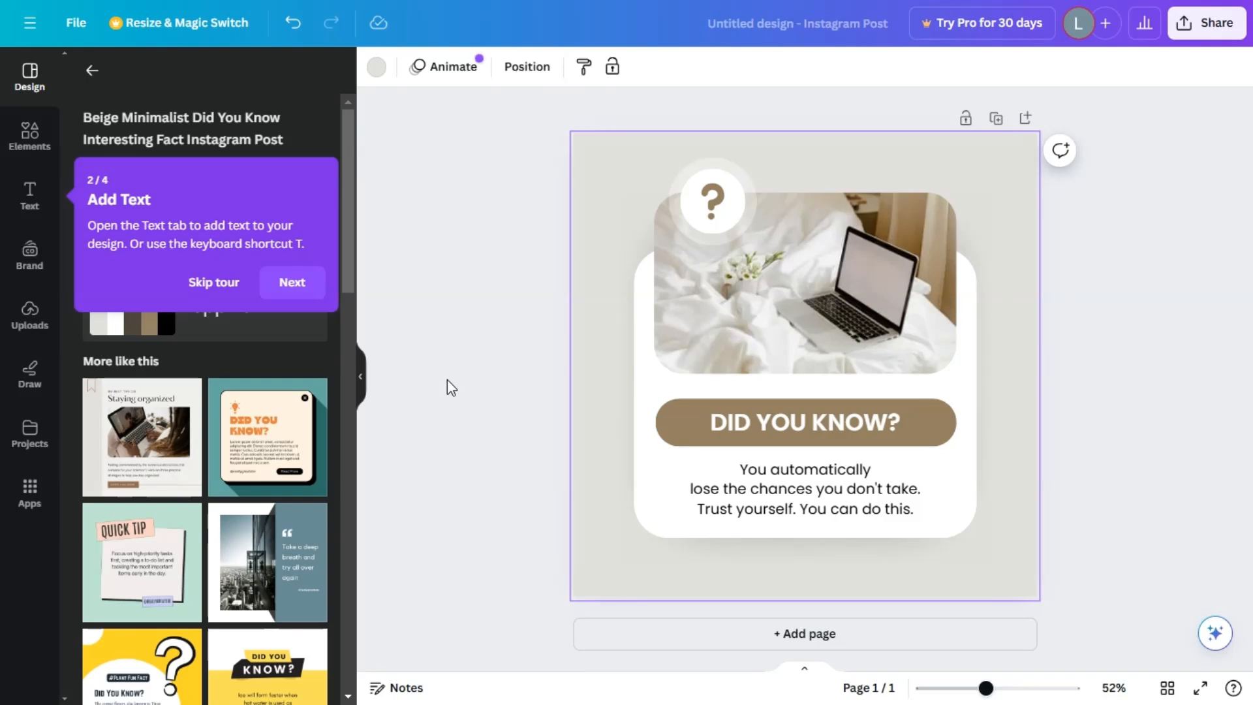
left_click(448, 380)
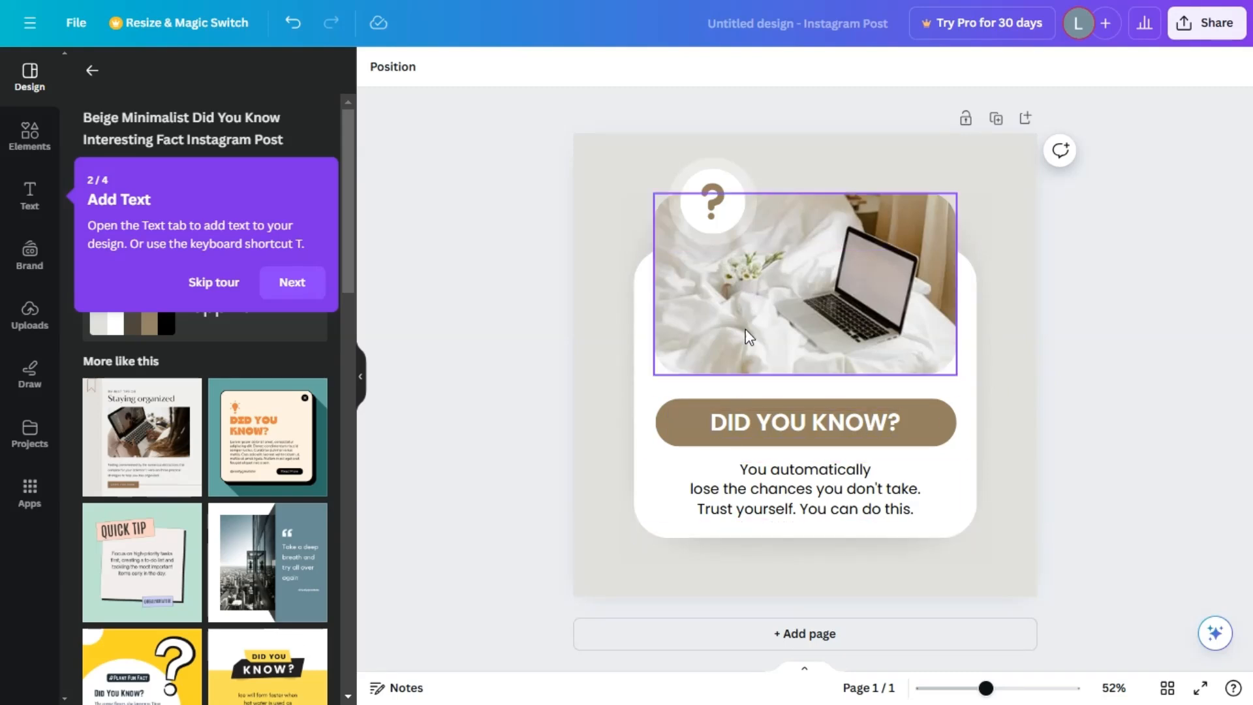
Examine the editing options of the body text, the laptop photo and the "DID YOU KNOW?" banner.
left_click(782, 481)
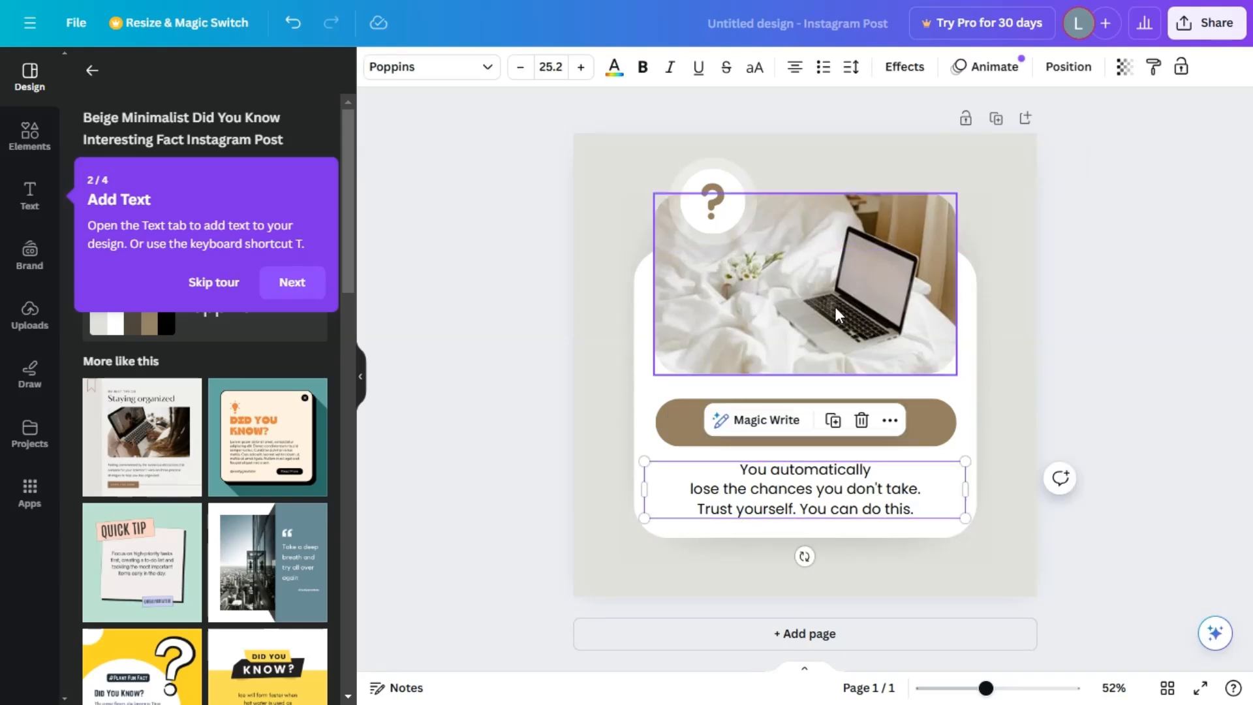
left_click(836, 307)
left_click(946, 435)
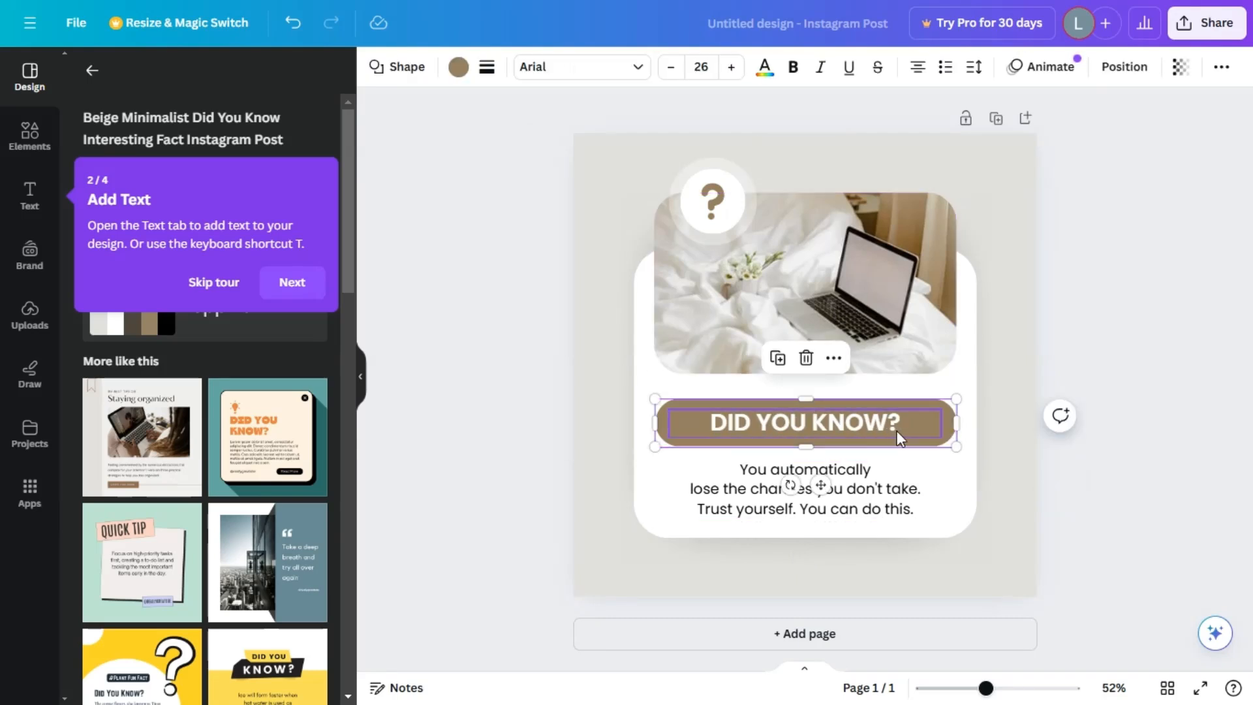
Replace the whole body text below the "DID YOU KNOW?" banner with "This is my first CANVA DESIGN.".
left_click(878, 499)
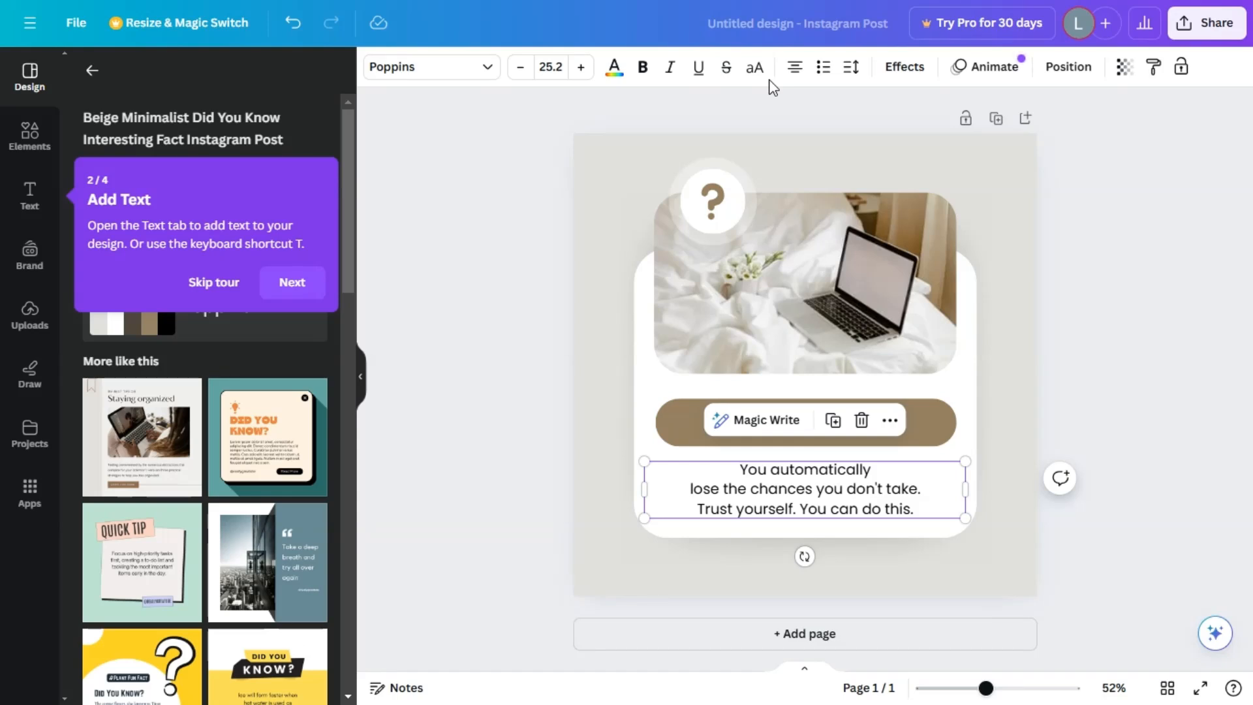
triple_click(814, 495)
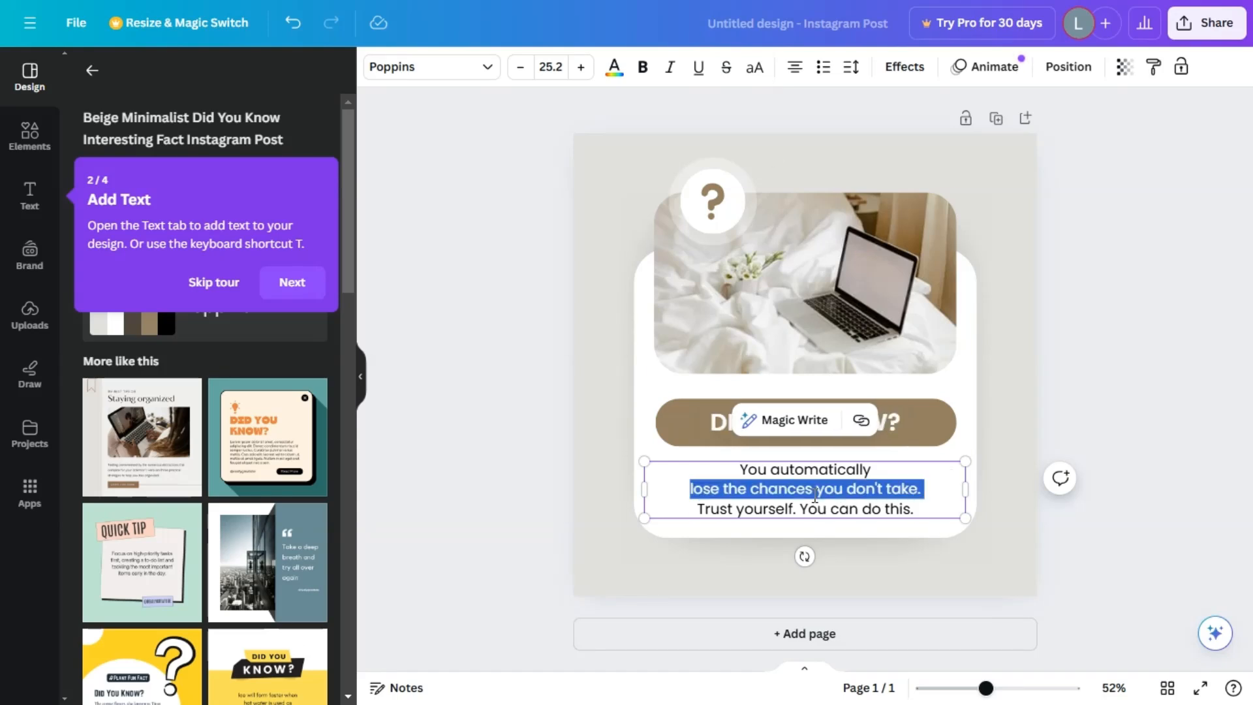
left_click_drag(740, 470, 917, 506)
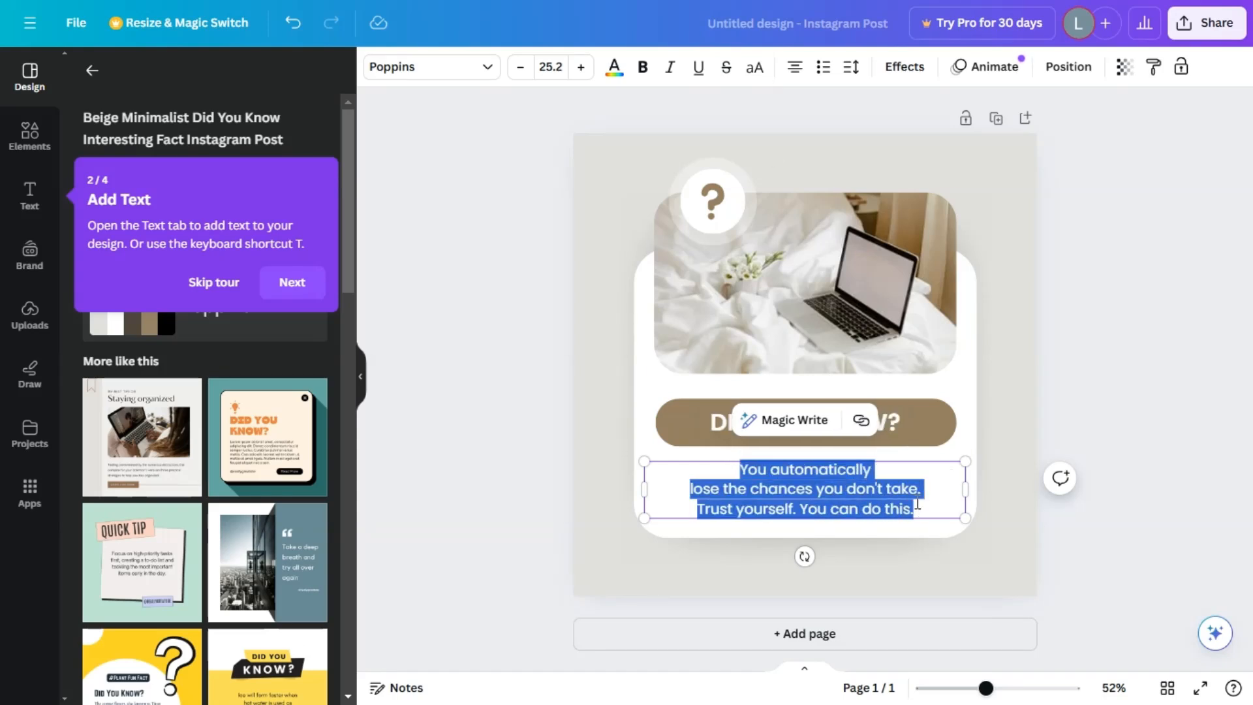
type("this is my first CANVA DESIGN")
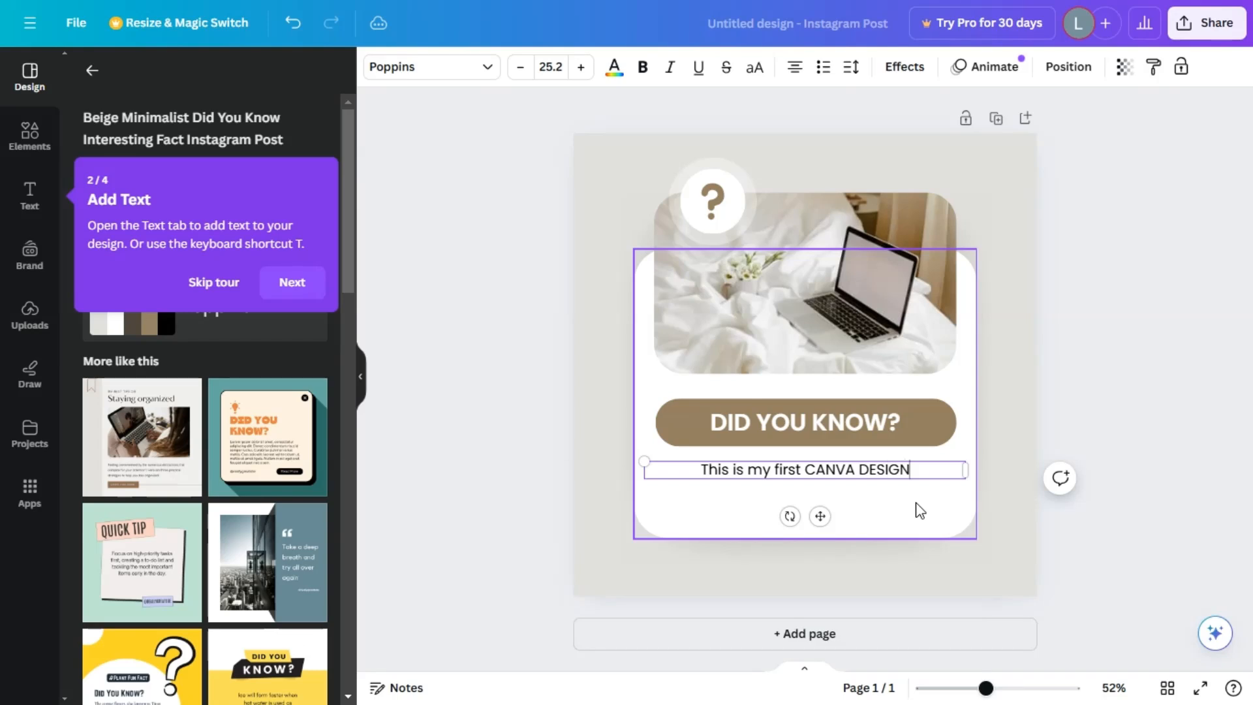
type(".")
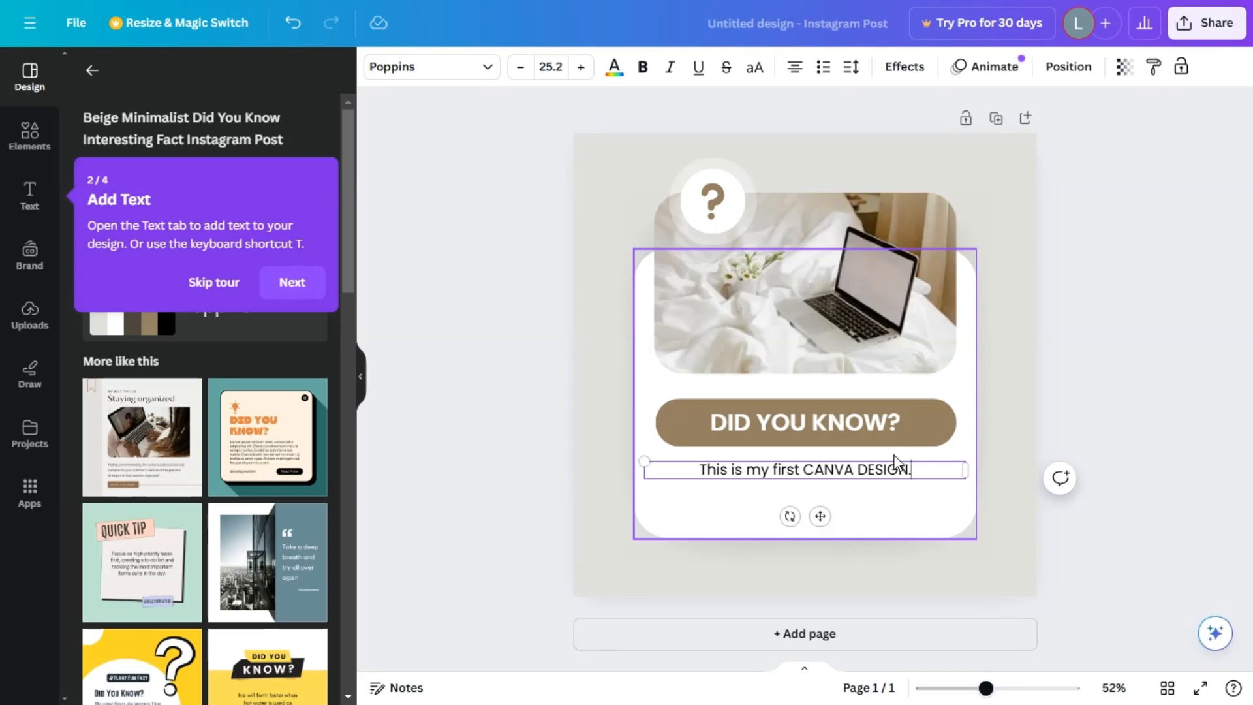
Replace the laptop photo in the frame with the trending stock photo of a person eating dishes at a table.
left_click(874, 244)
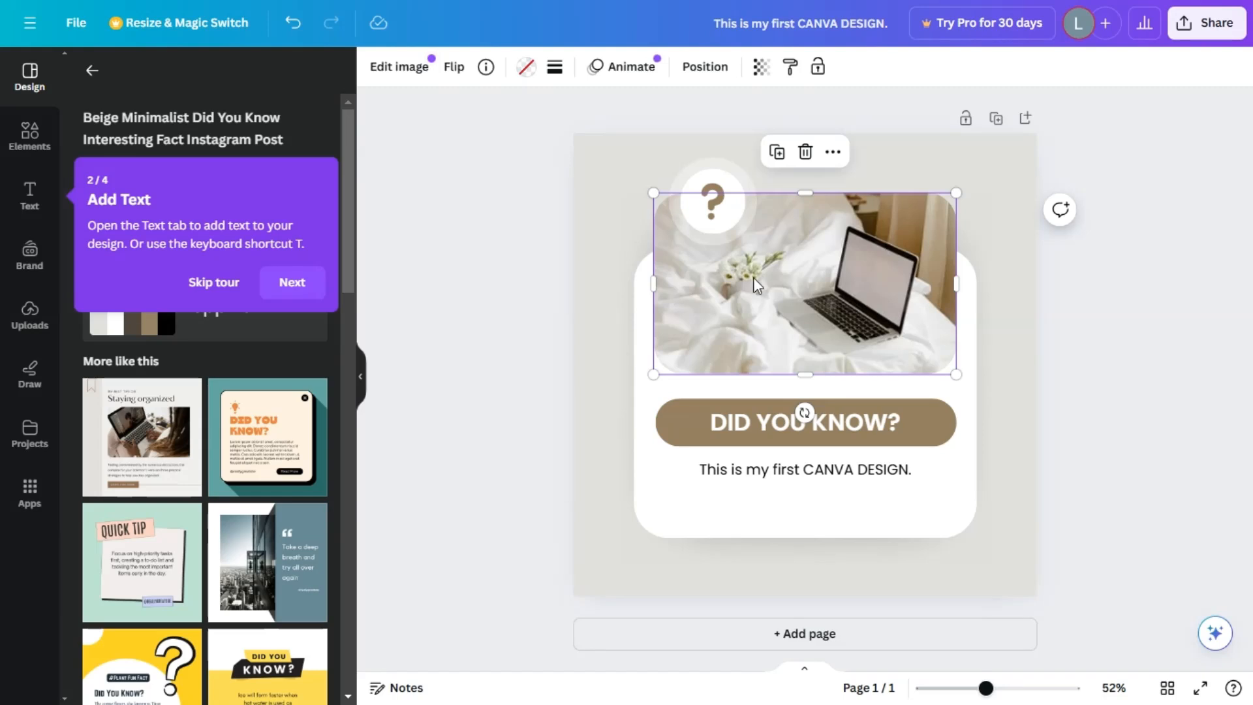
left_click(33, 138)
left_click(216, 280)
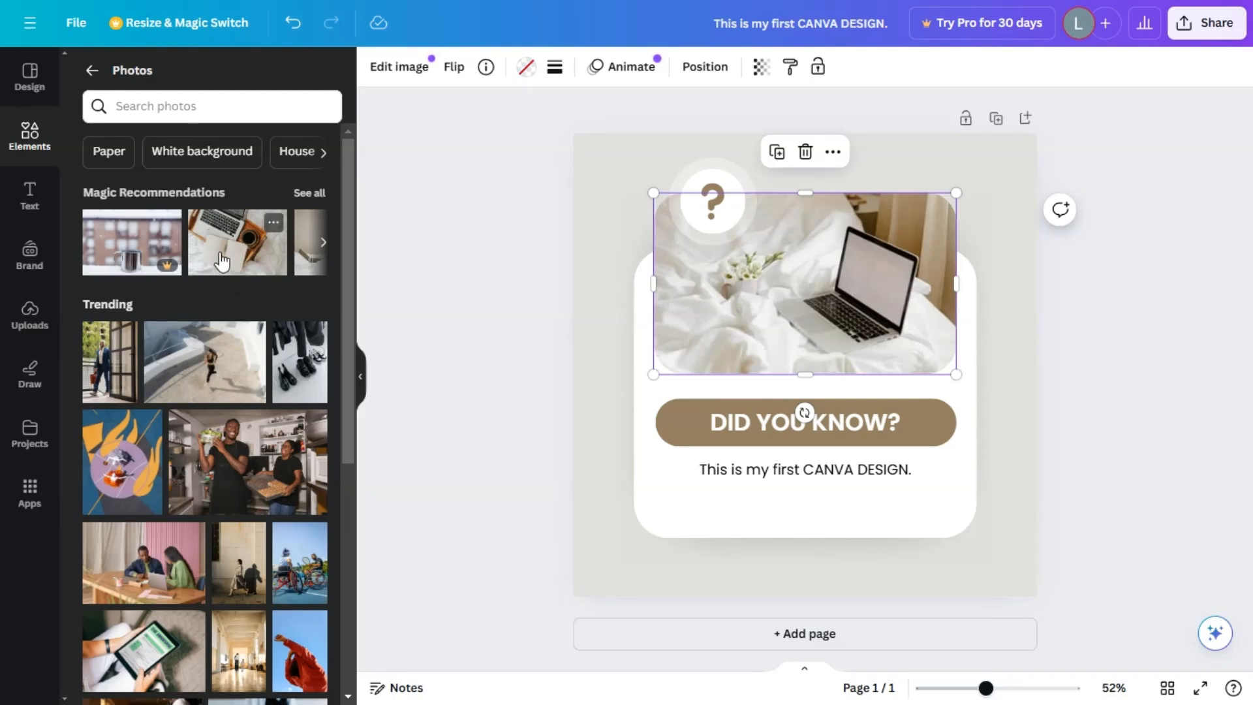
left_click_drag(225, 262, 196, 227)
scroll(227, 465, "down", 6)
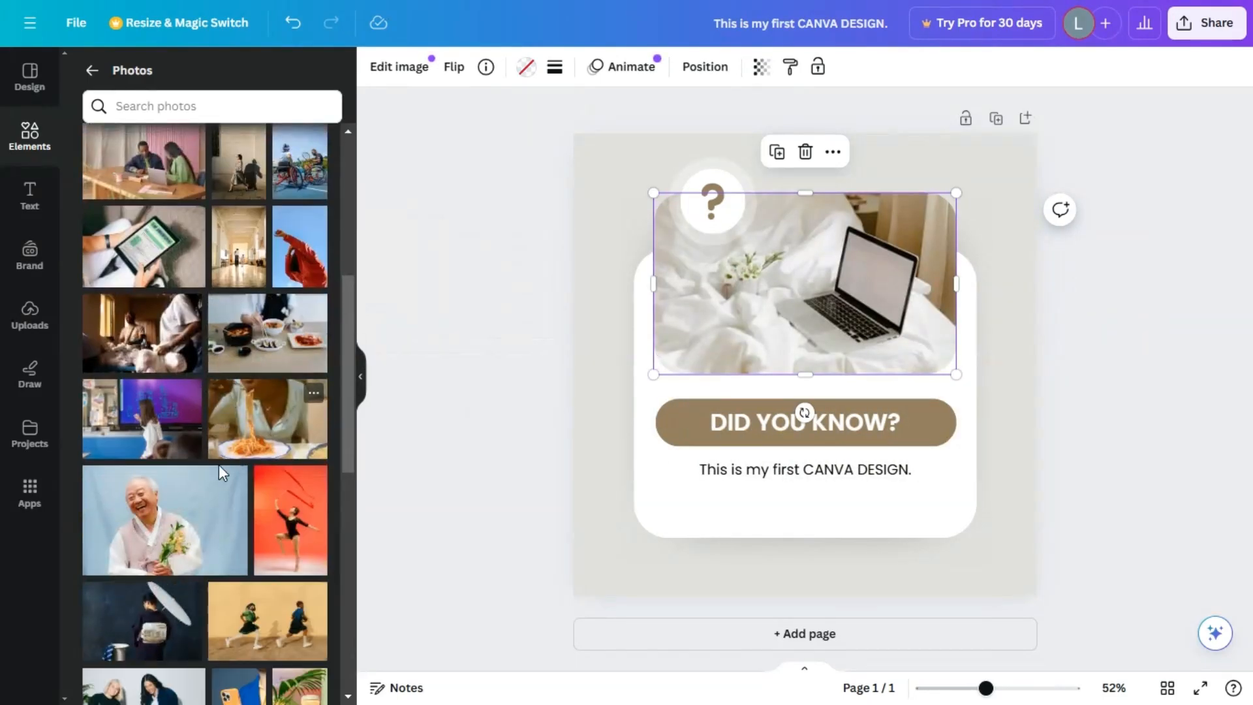
left_click_drag(277, 349, 728, 308)
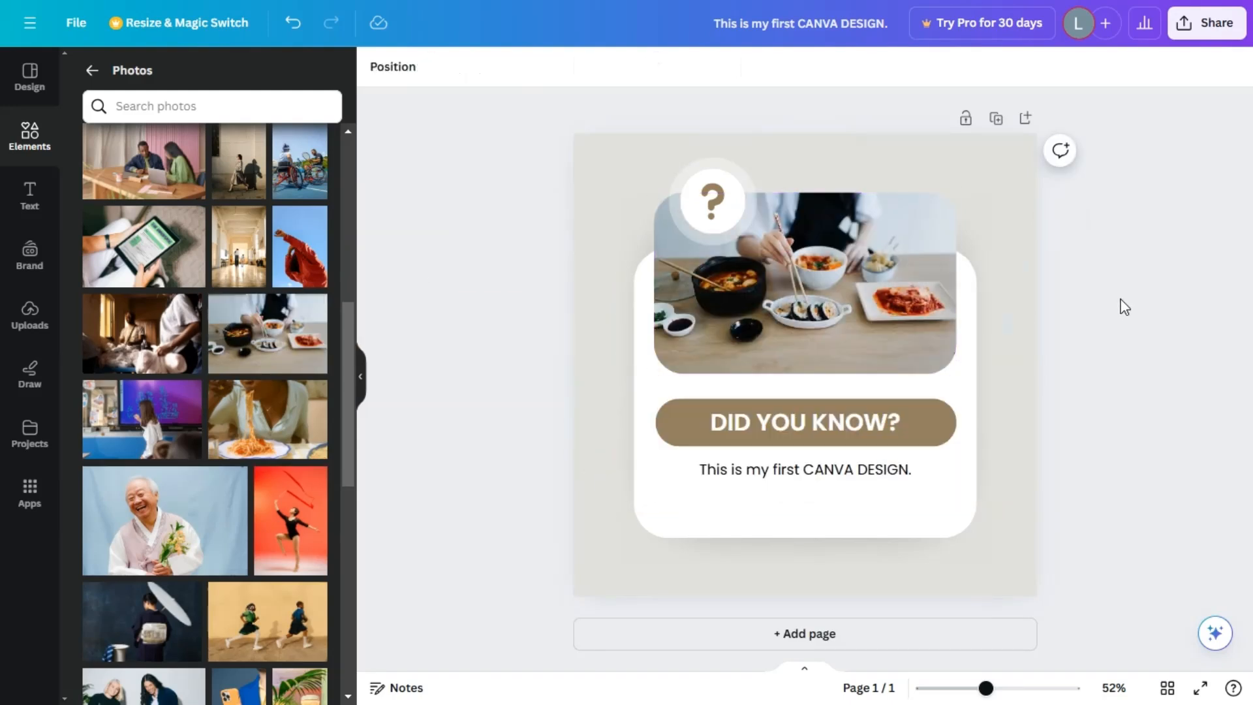
Add a five-pointed star shape over the photo and banner at the page's right edge and shrink it slightly.
left_click(46, 134)
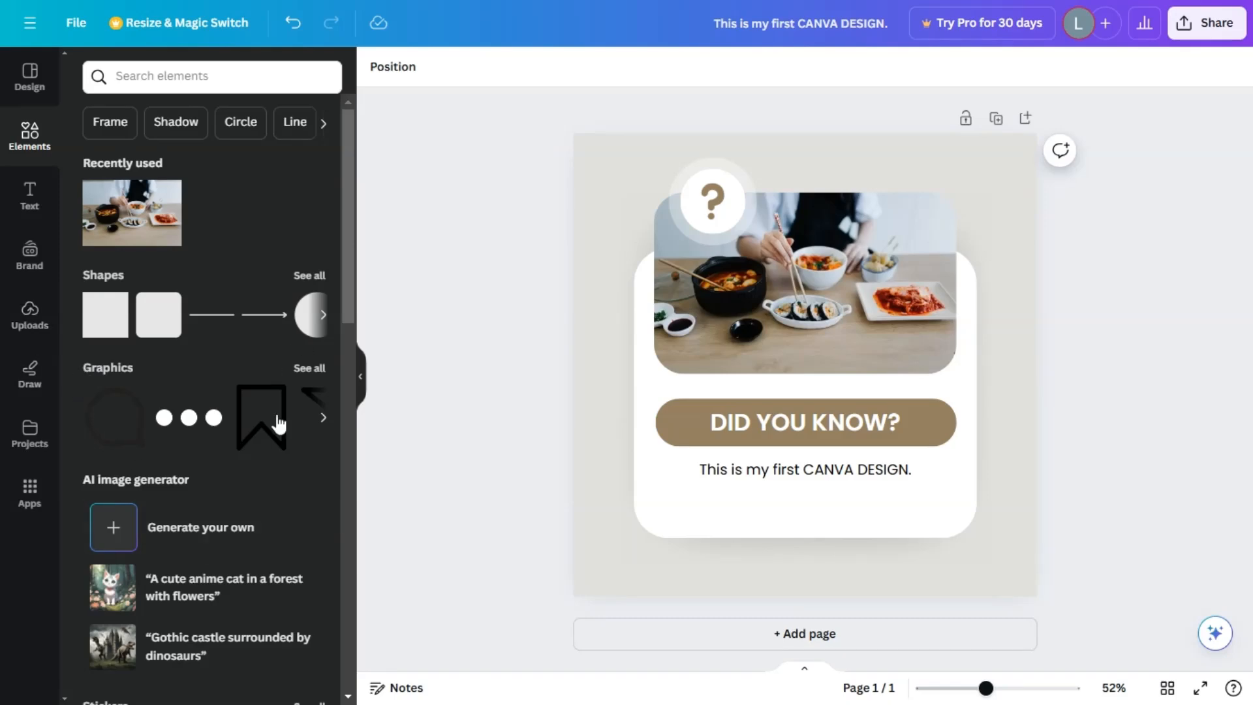
scroll(284, 367, "down", 10)
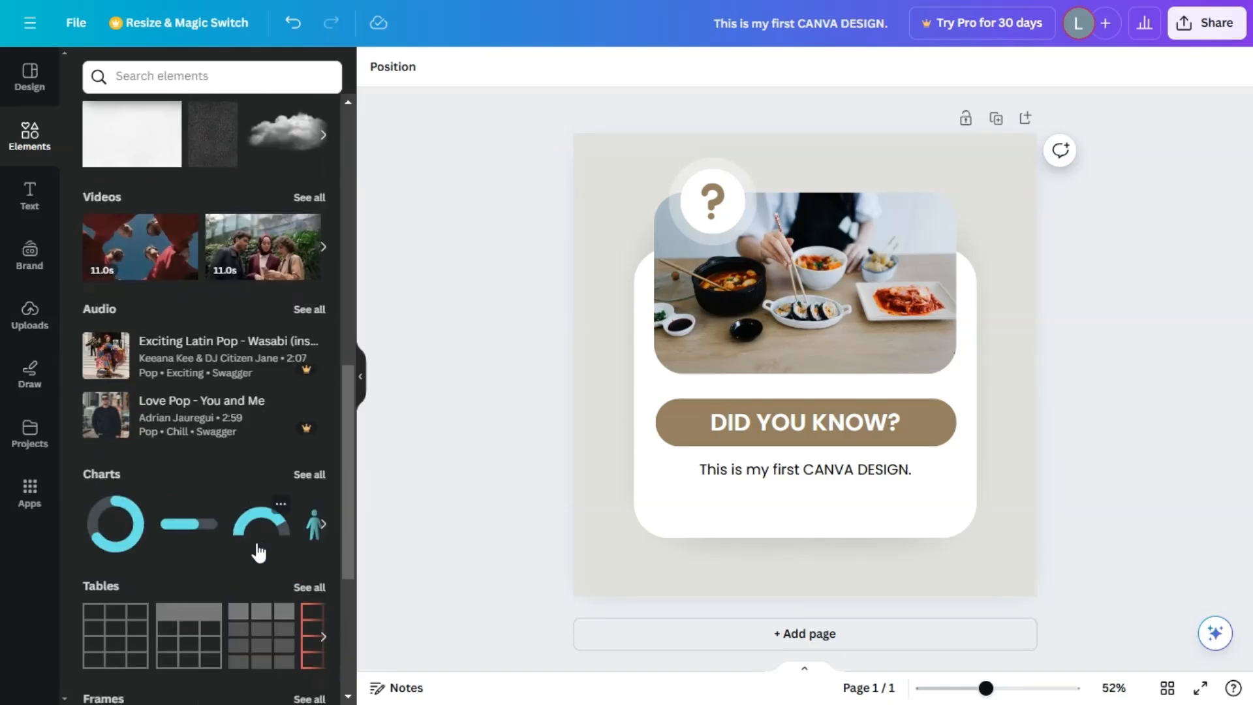
scroll(255, 549, "up", 10)
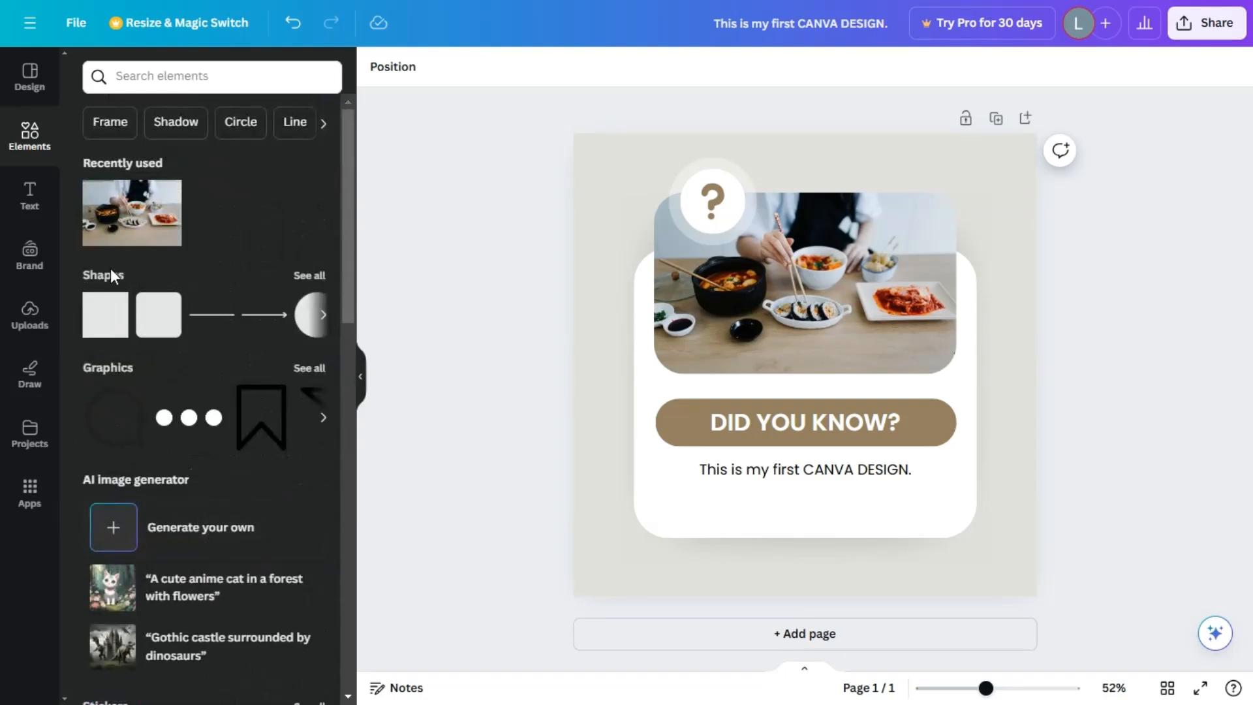
left_click(309, 275)
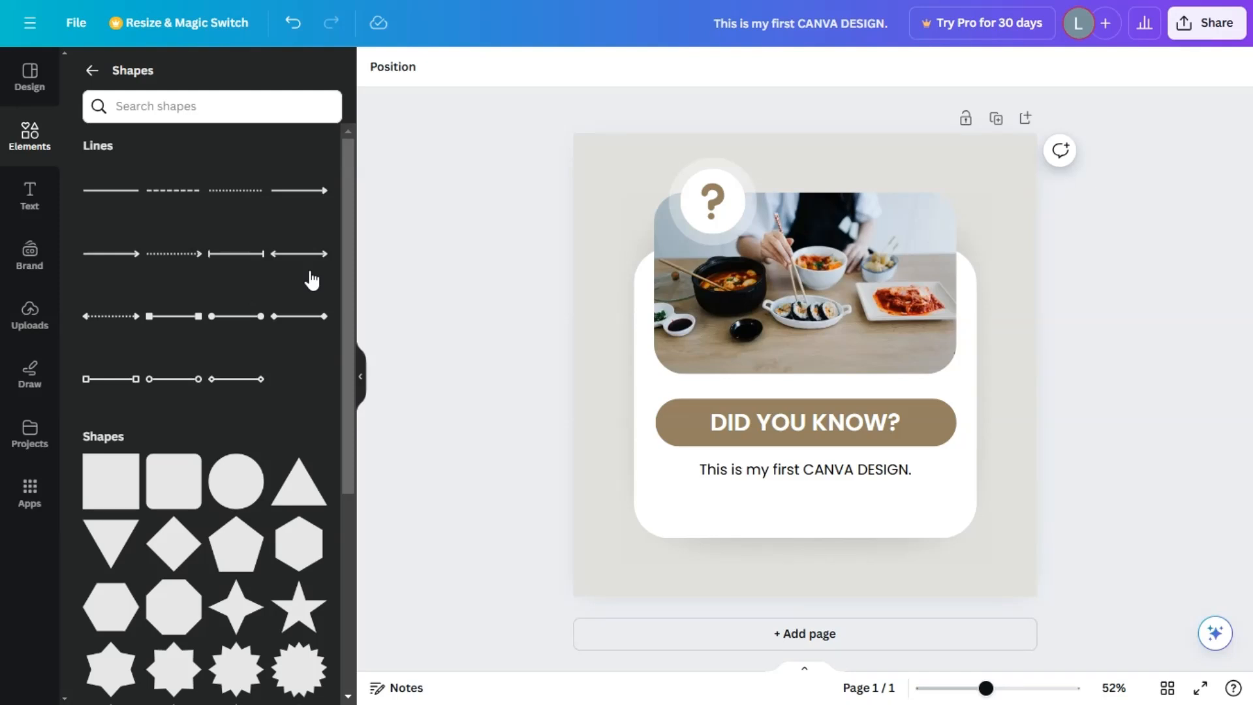
scroll(209, 394, "down", 4)
left_click_drag(297, 373, 1029, 444)
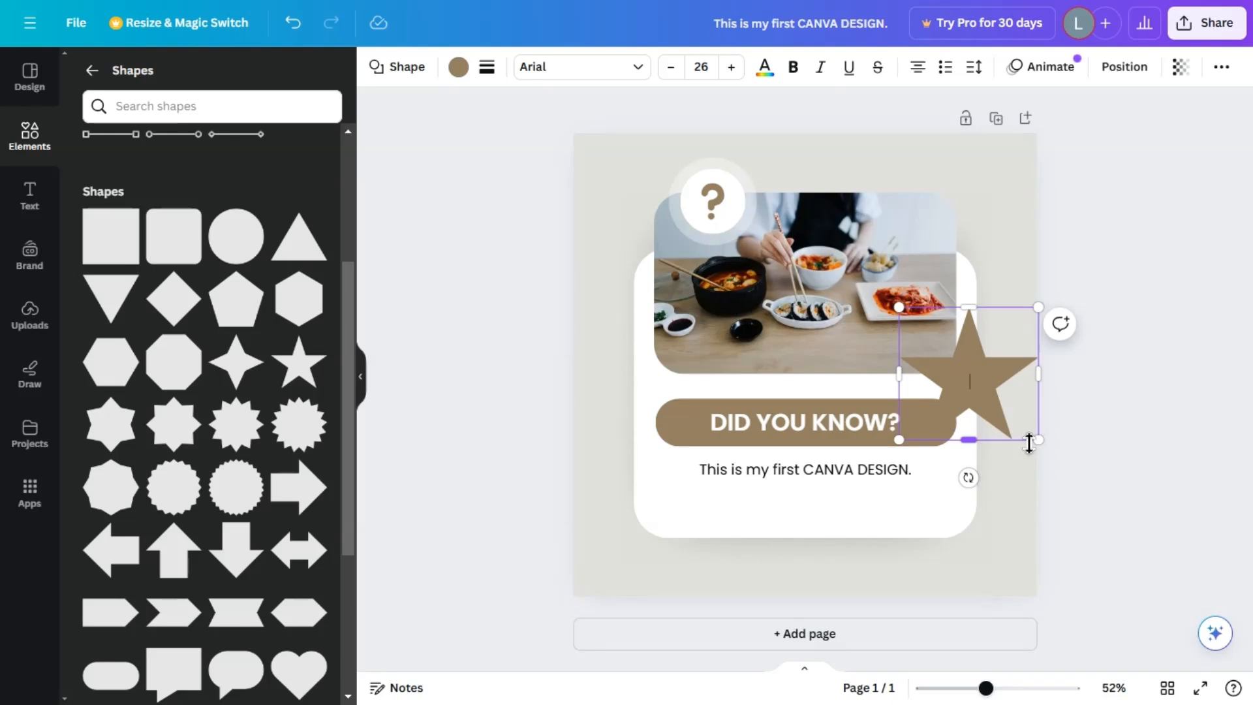
mouse_move(899, 308)
left_mouse_down()
mouse_move(583, 222)
mouse_move(750, 196)
mouse_move(902, 311)
left_mouse_up()
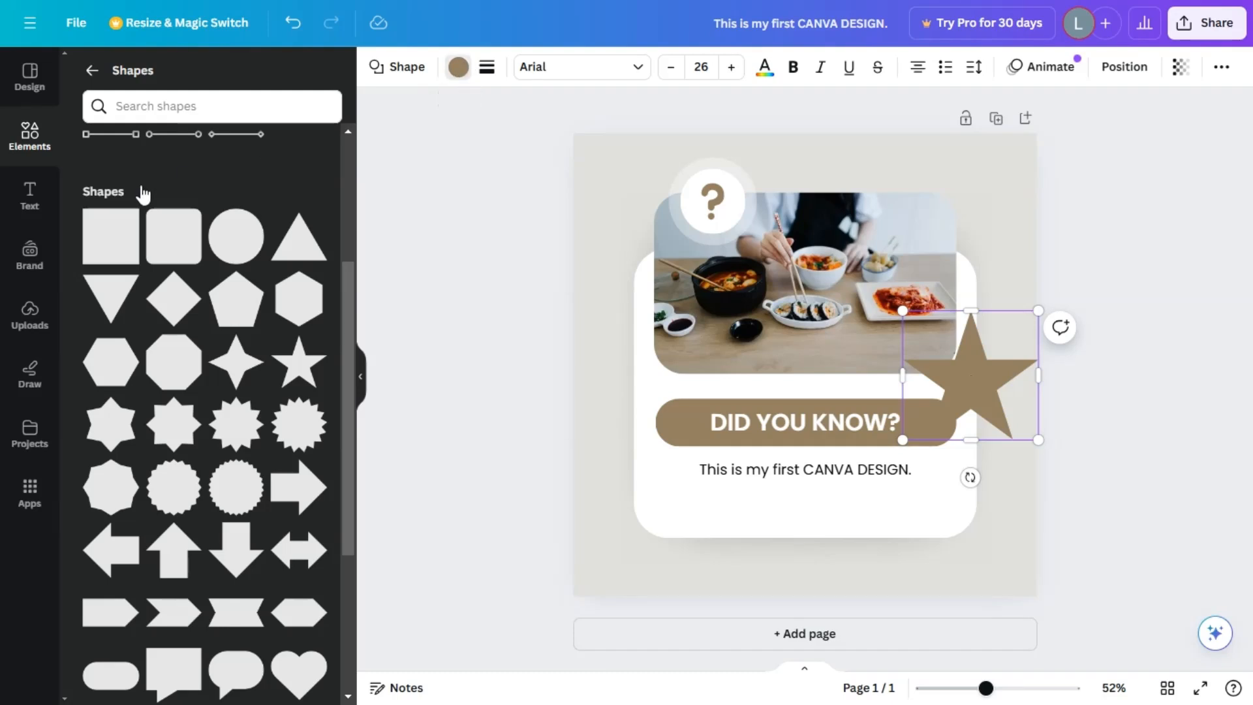
Recolor the star with the rust-orange photo color and move it to the page's lower-left corner.
left_click(318, 397)
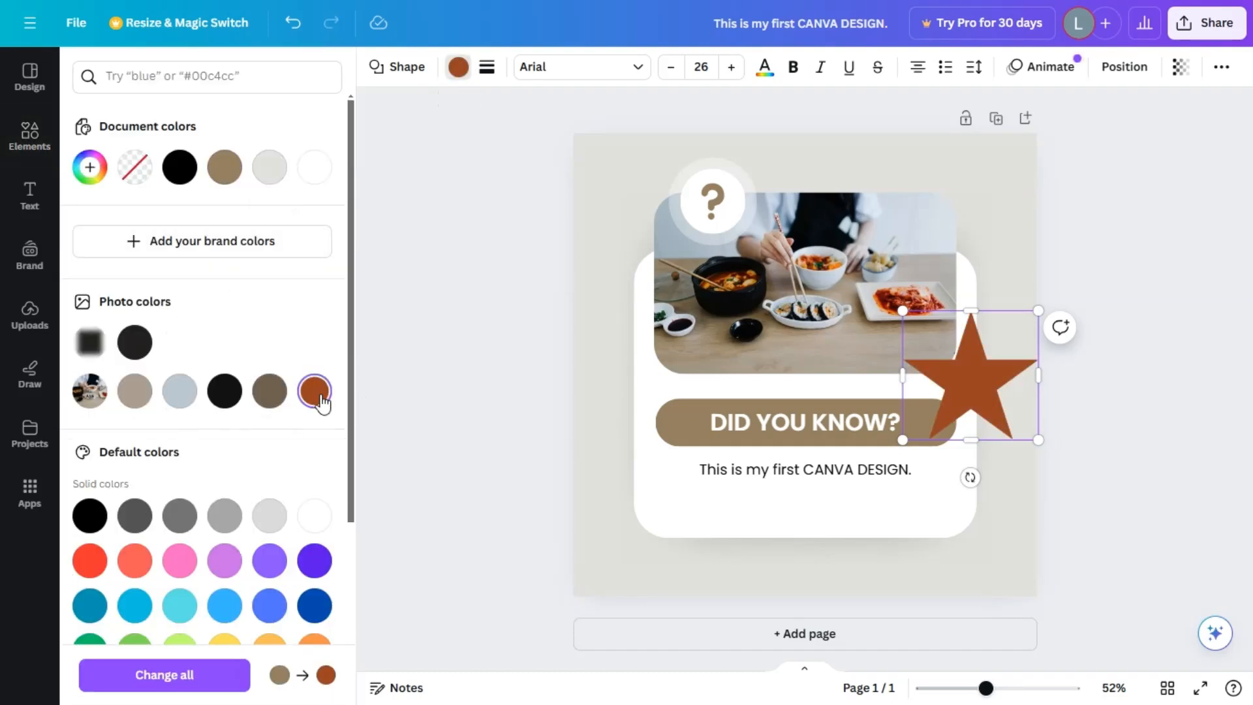
left_click_drag(990, 393, 667, 532)
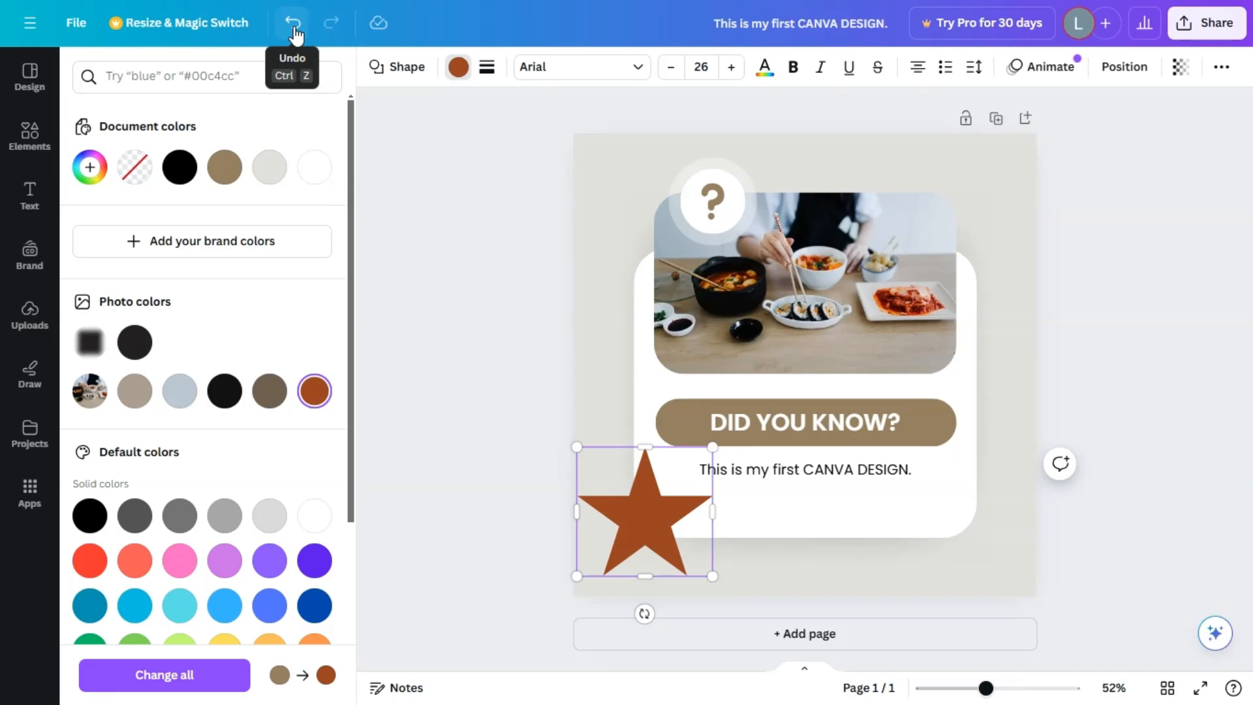
left_click(475, 312)
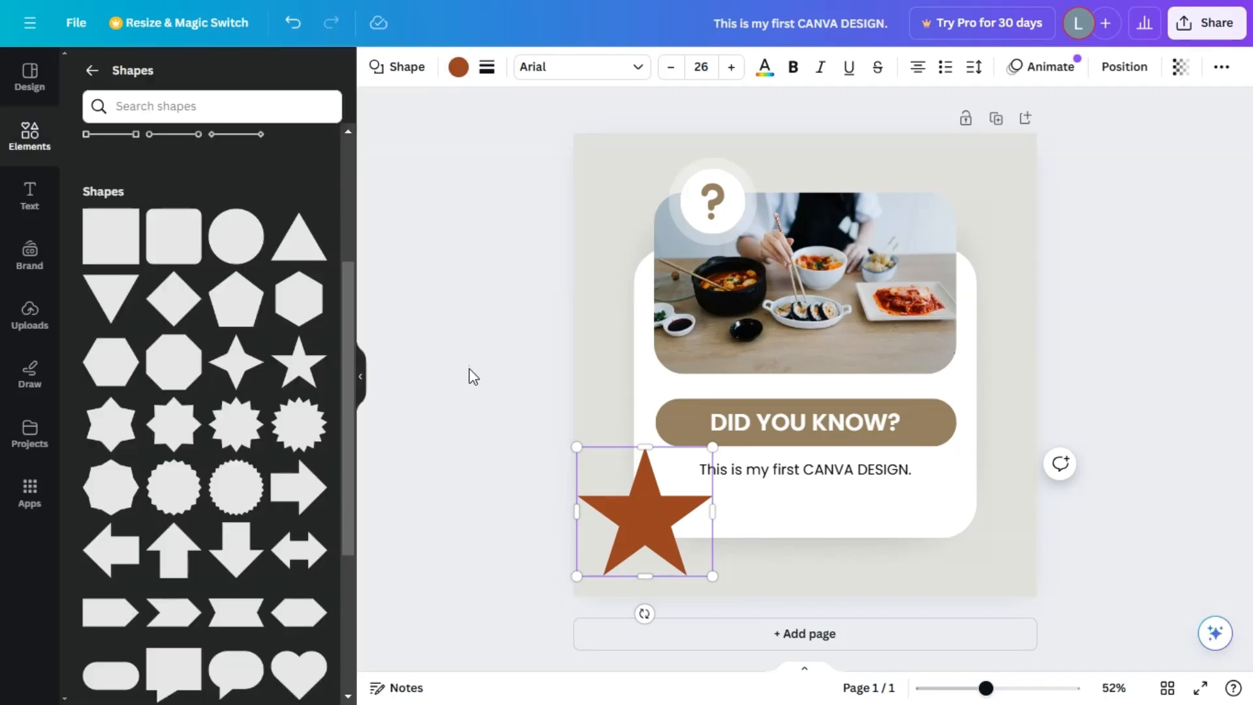
Examine the default text styles and the font combinations available for the design.
left_click(26, 189)
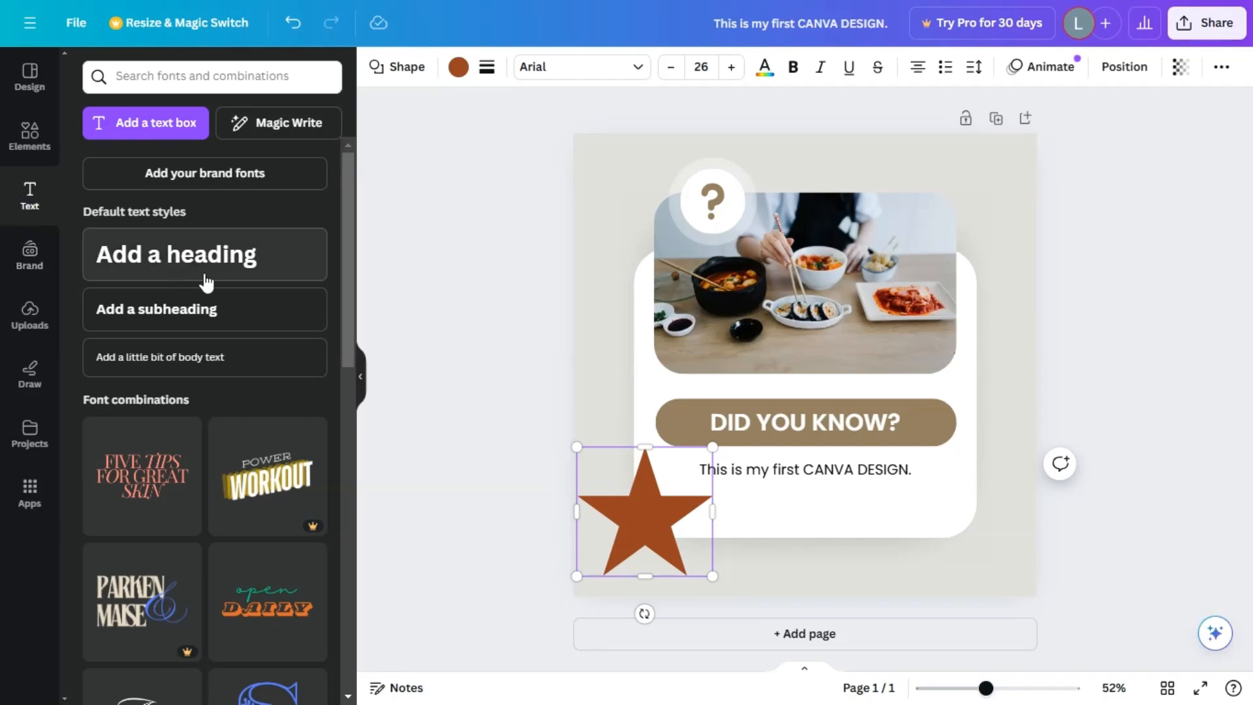
right_click(239, 353)
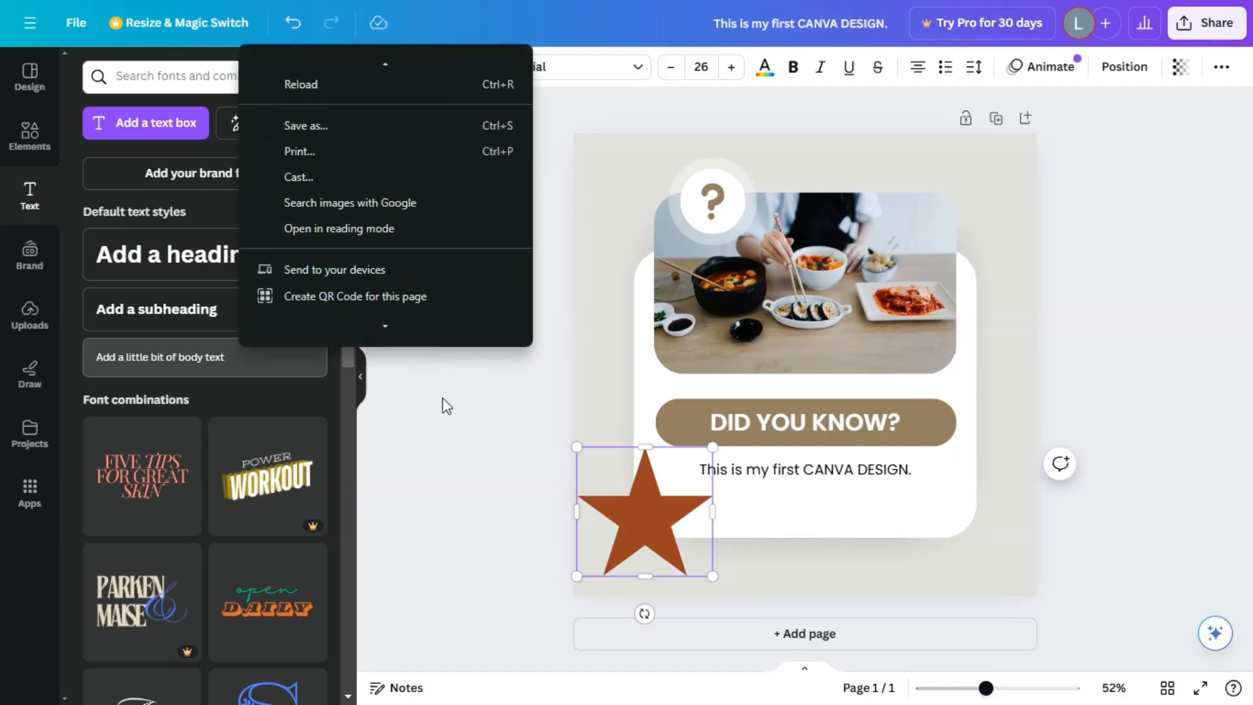
left_click(445, 404)
scroll(248, 327, "down", 10)
scroll(255, 361, "up", 3)
scroll(256, 392, "down", 7)
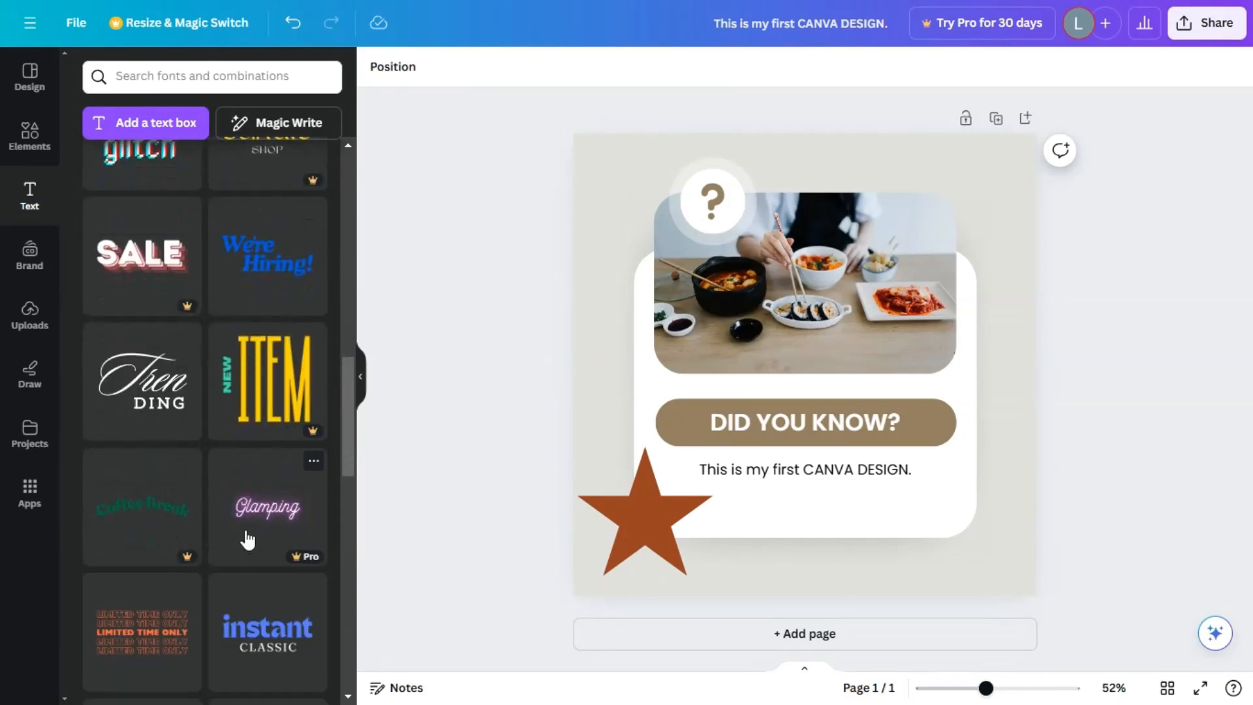
scroll(247, 539, "up", 15)
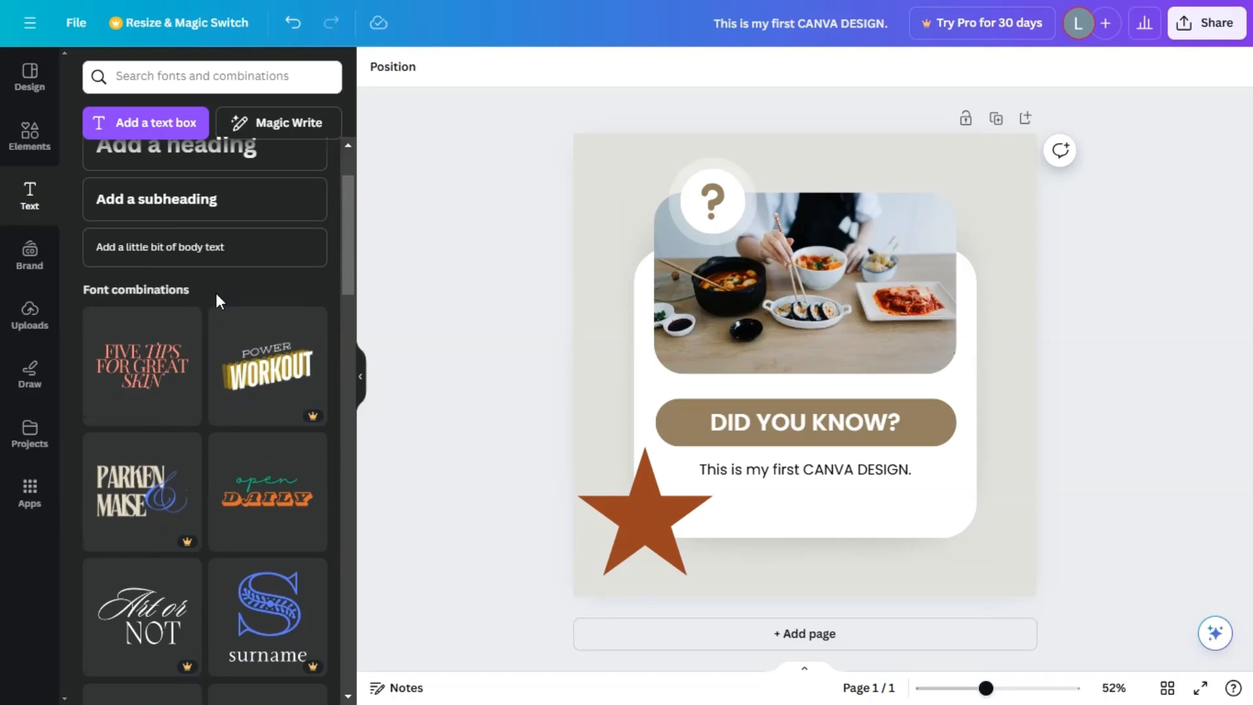
Add a second page after the first one and place a default heading on it.
left_click(1027, 120)
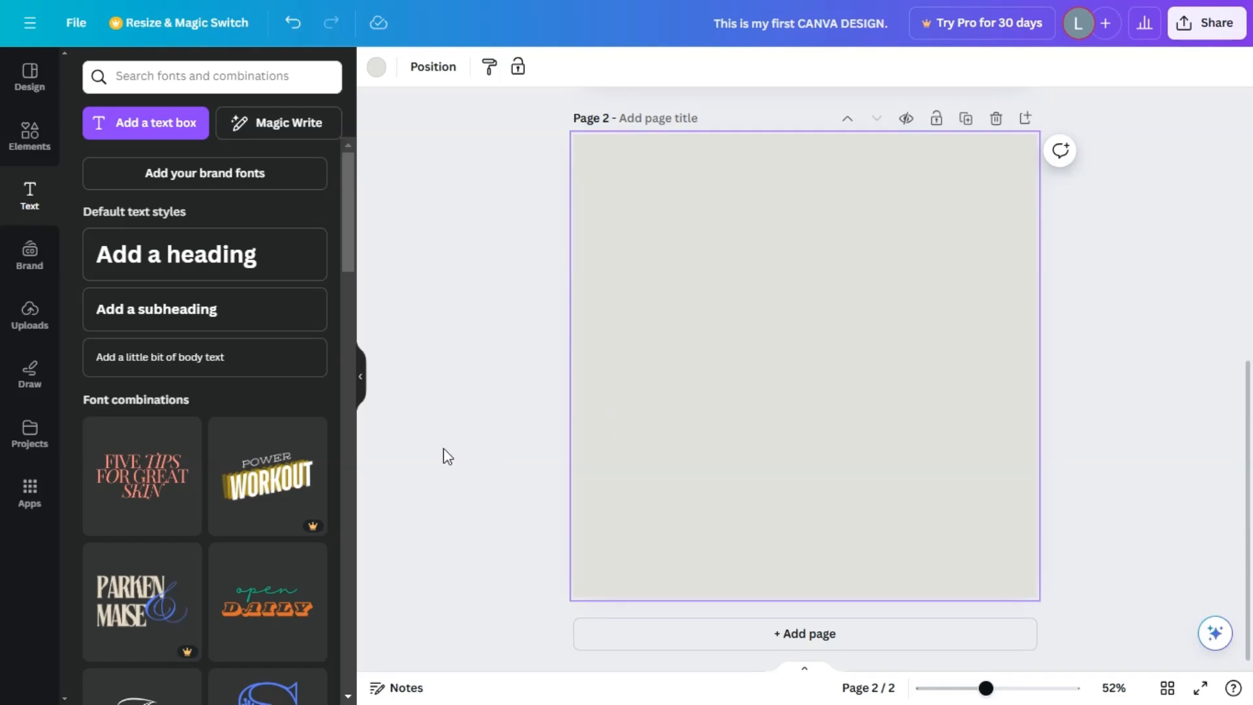
left_click(166, 260)
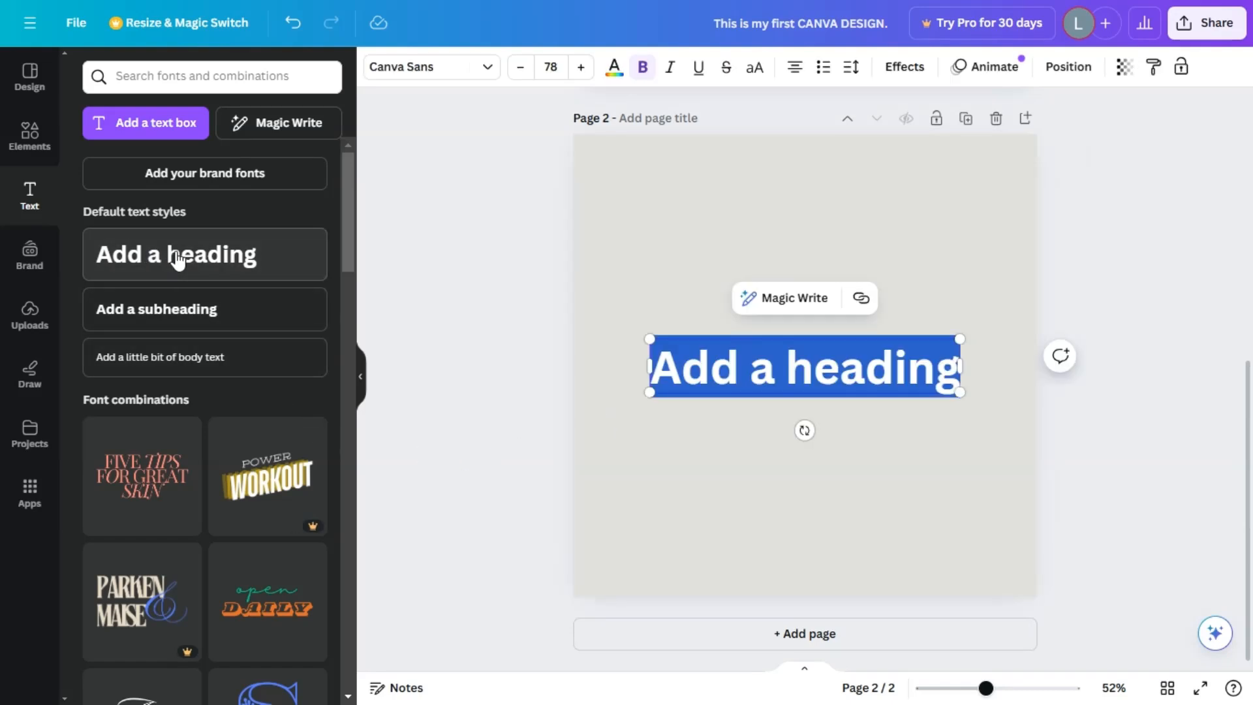
left_click(837, 370)
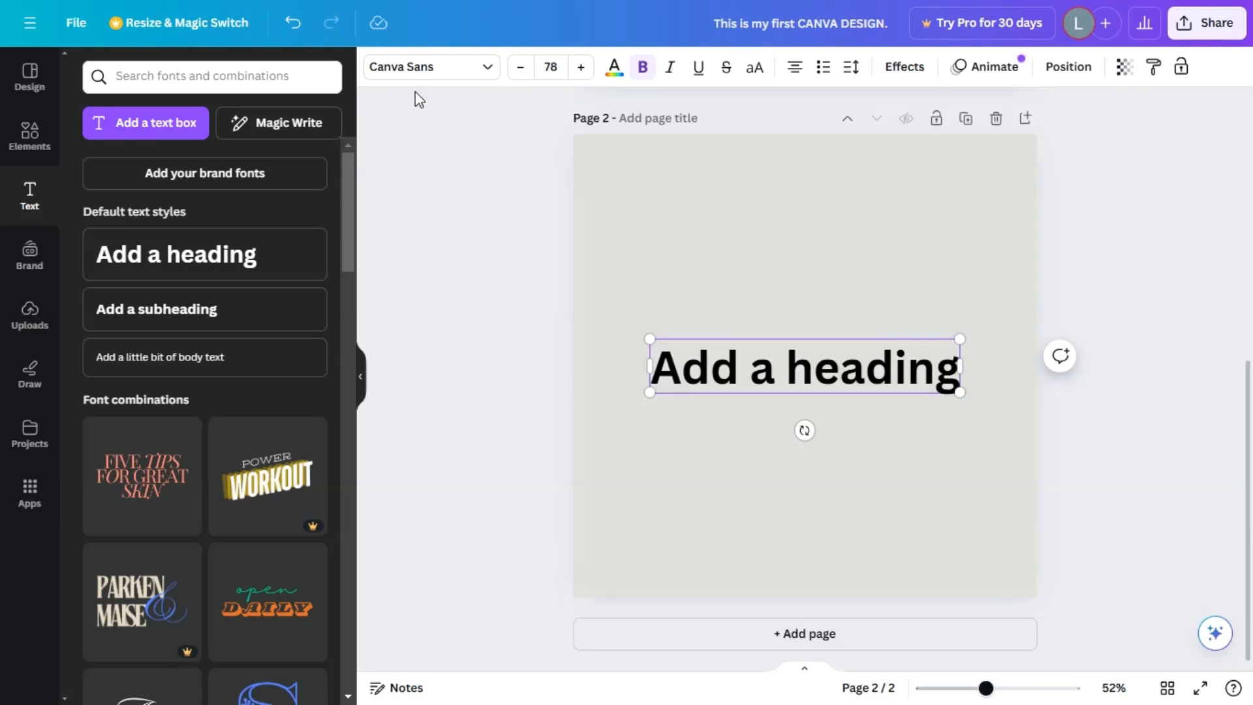
Replace the heading's placeholder text on page 2 with "HEY YOU!".
double_click(823, 370)
left_click(823, 370)
triple_click(717, 370)
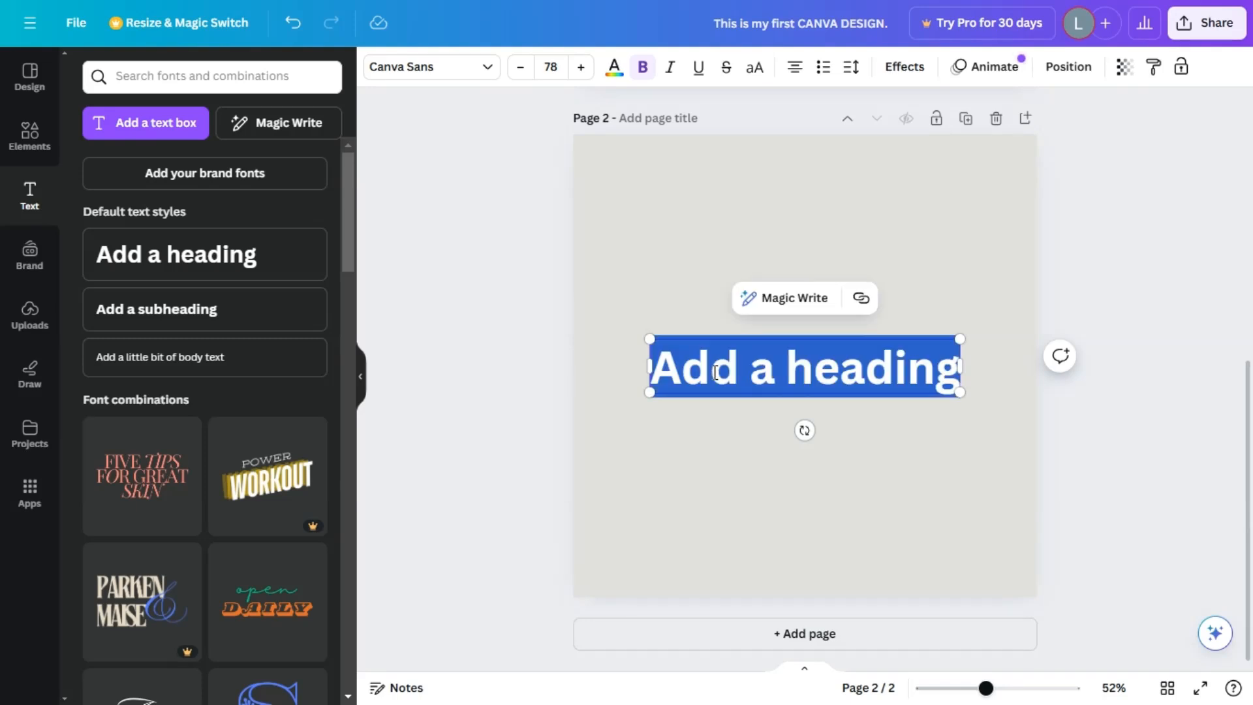
type("hell")
key("BackSpace")
key("BackSpace")
key("BackSpace")
key("BackSpace")
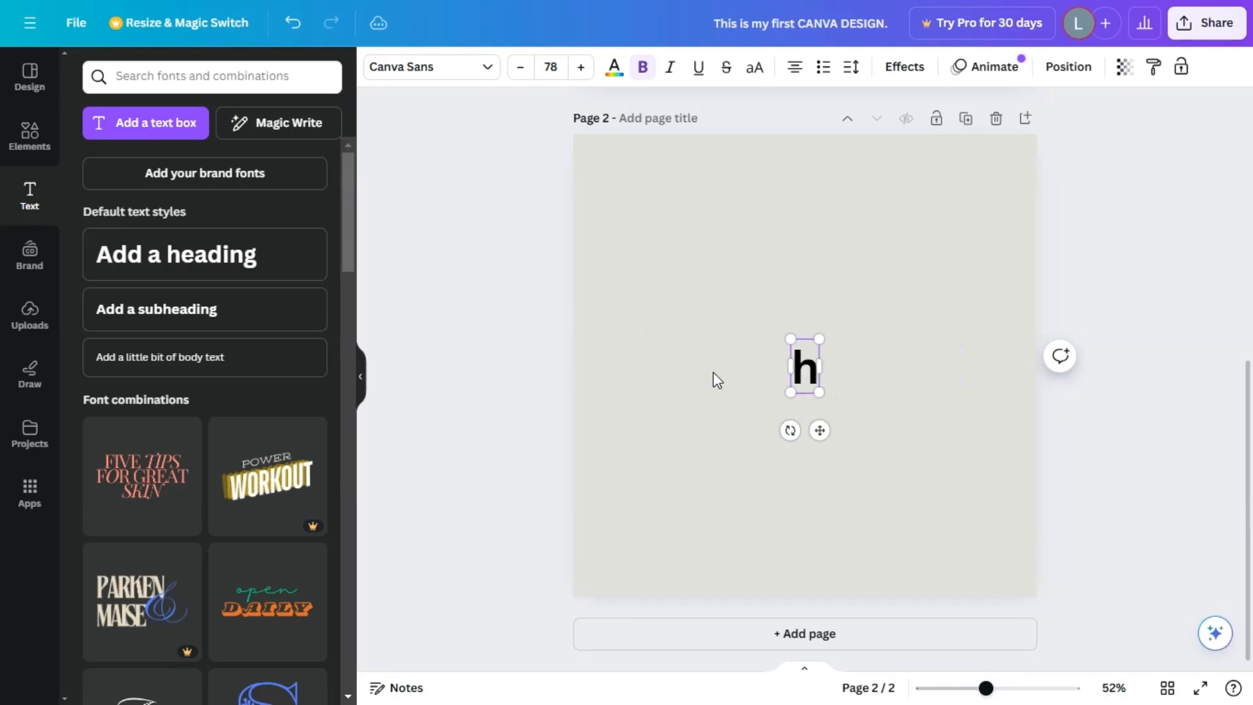
type("HEY YOU!")
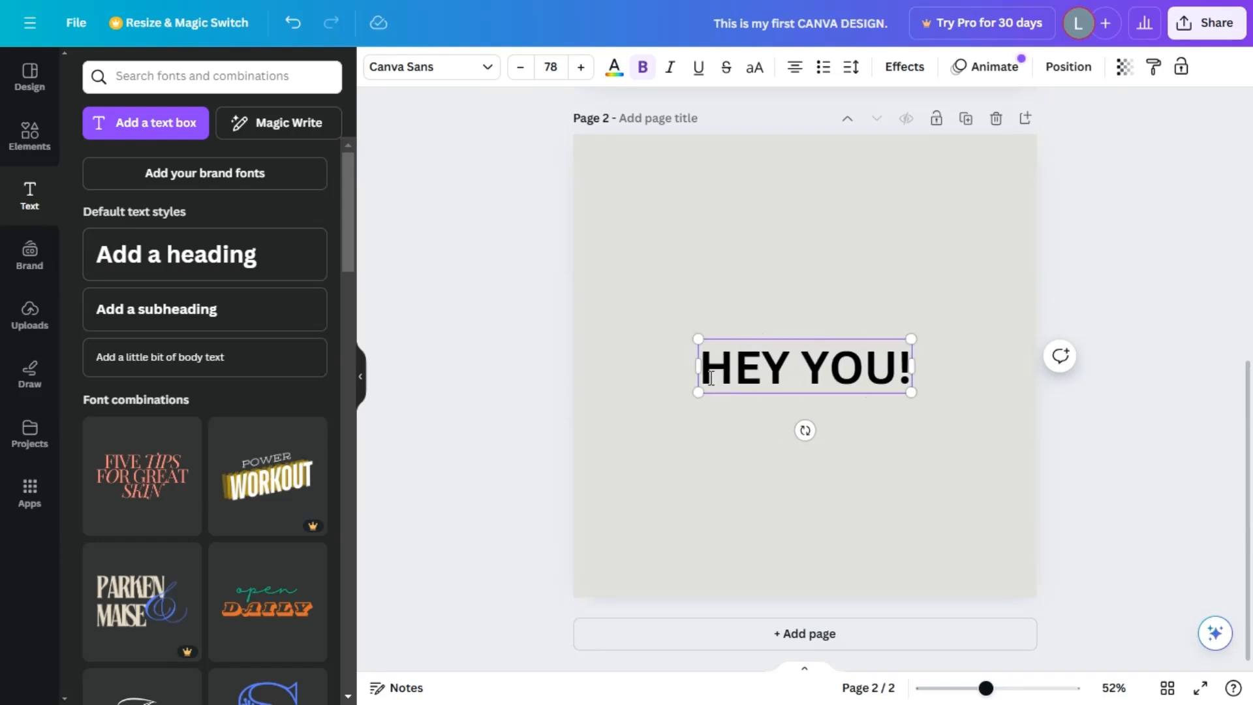
left_click(683, 471)
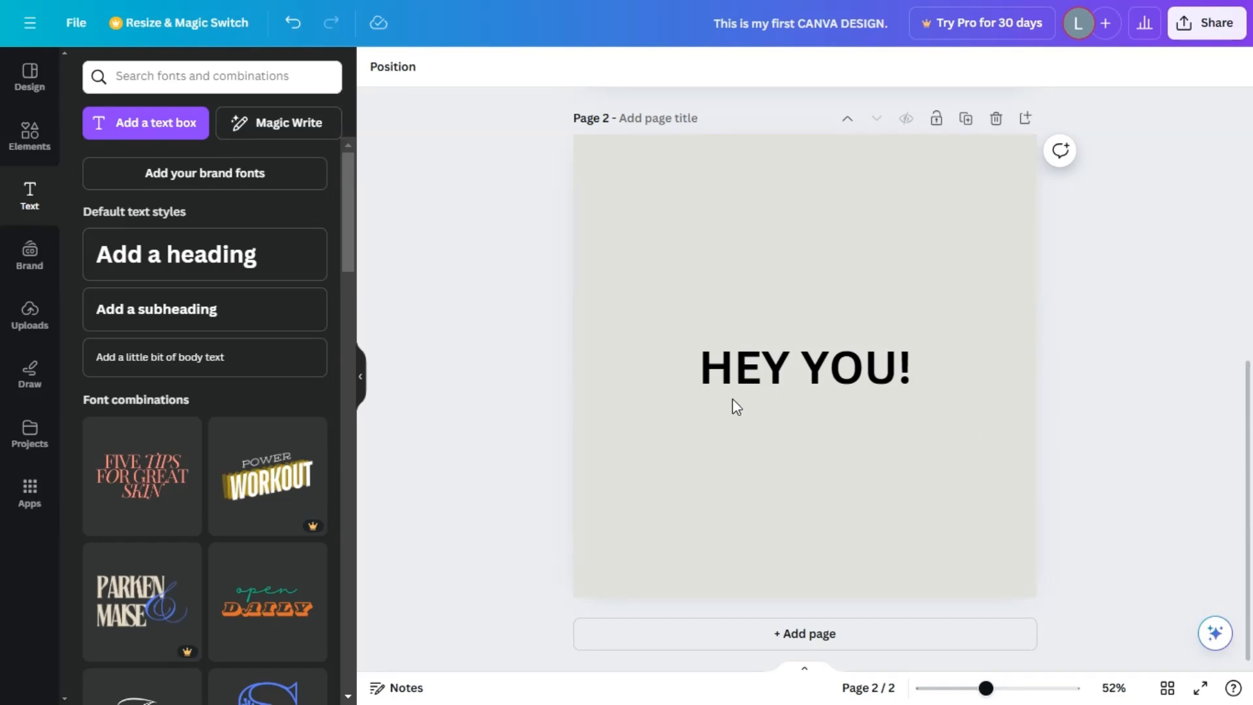
Check the fonts and text styles available for the "HEY YOU!" heading and set its font to Lato.
left_click(744, 363)
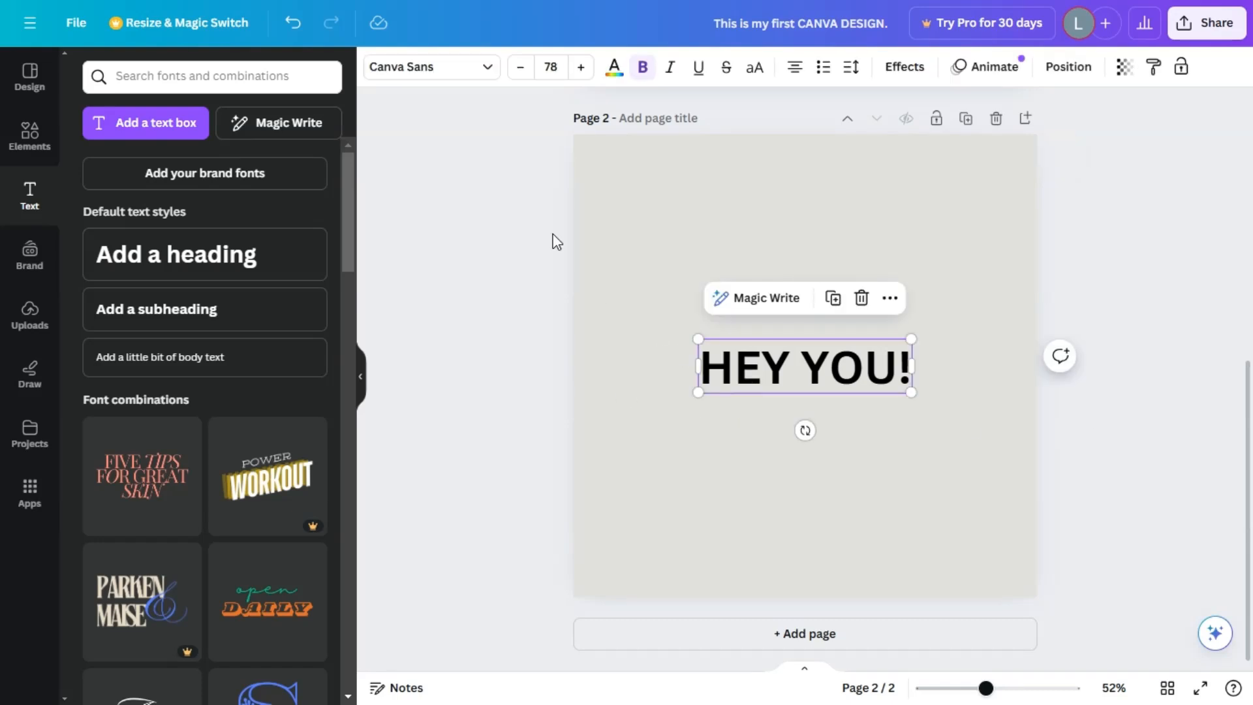
left_click(488, 71)
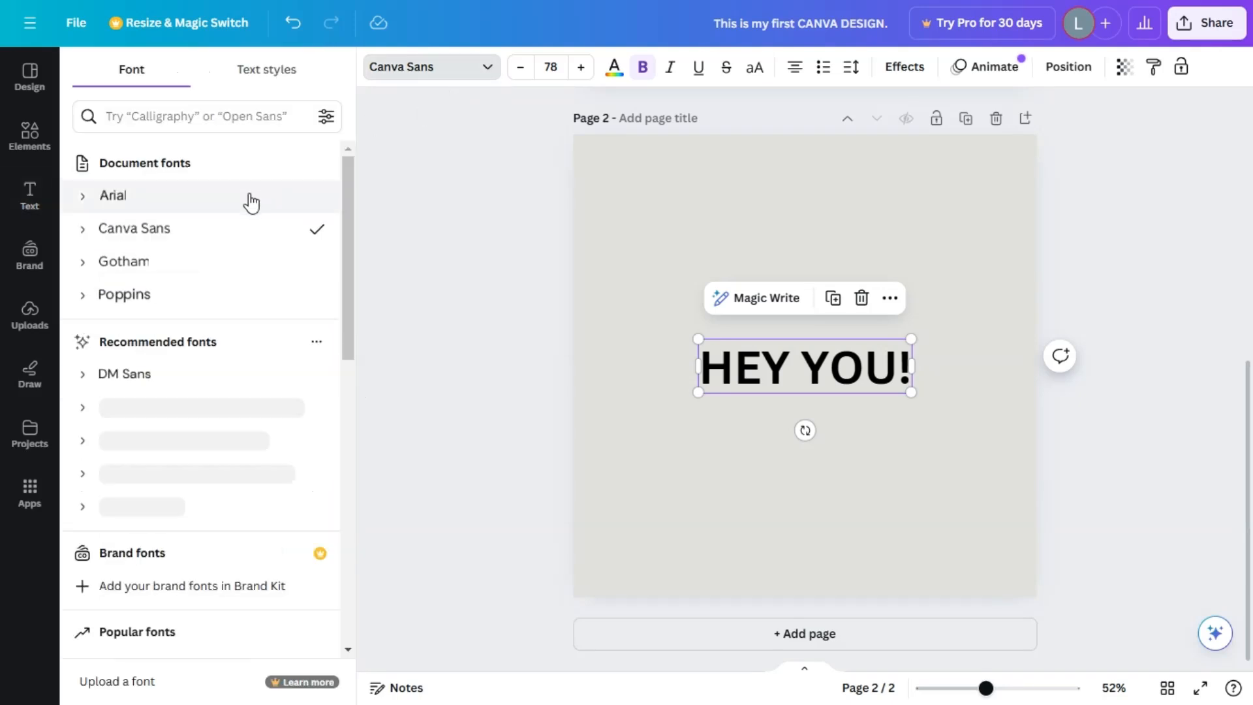
scroll(285, 356, "down", 6)
scroll(287, 329, "up", 6)
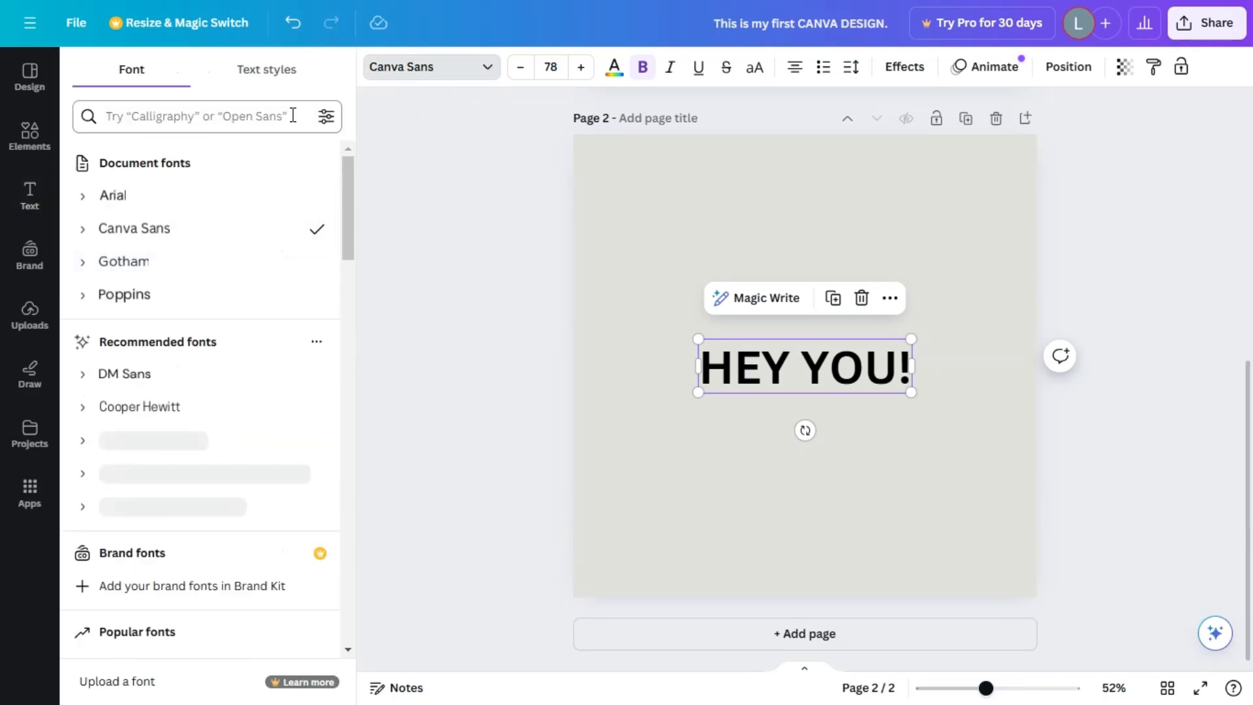
left_click(288, 69)
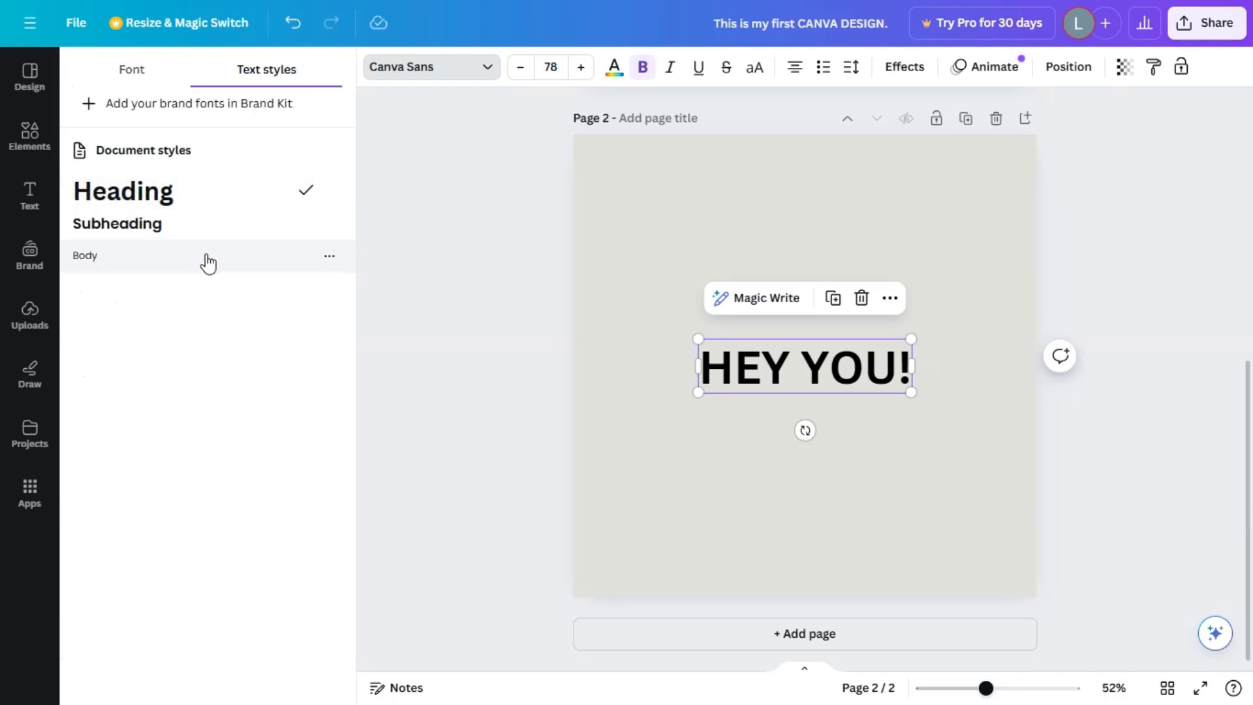
left_click(152, 73)
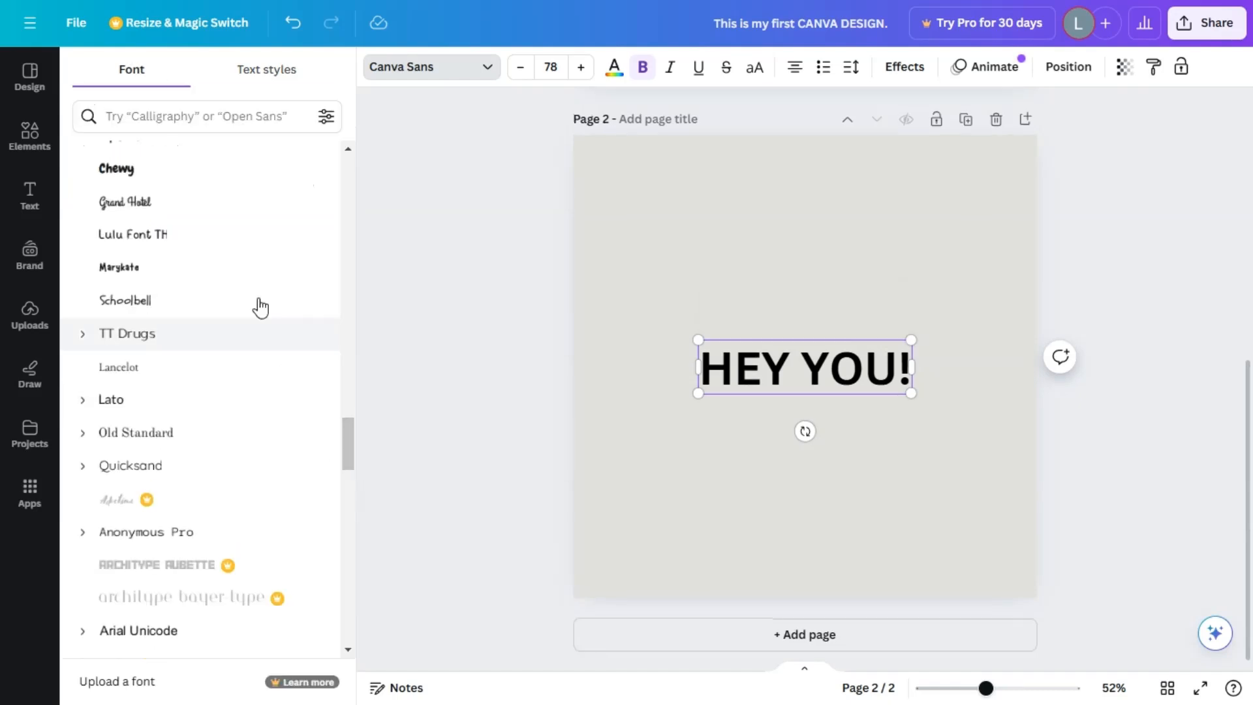
left_click(163, 408)
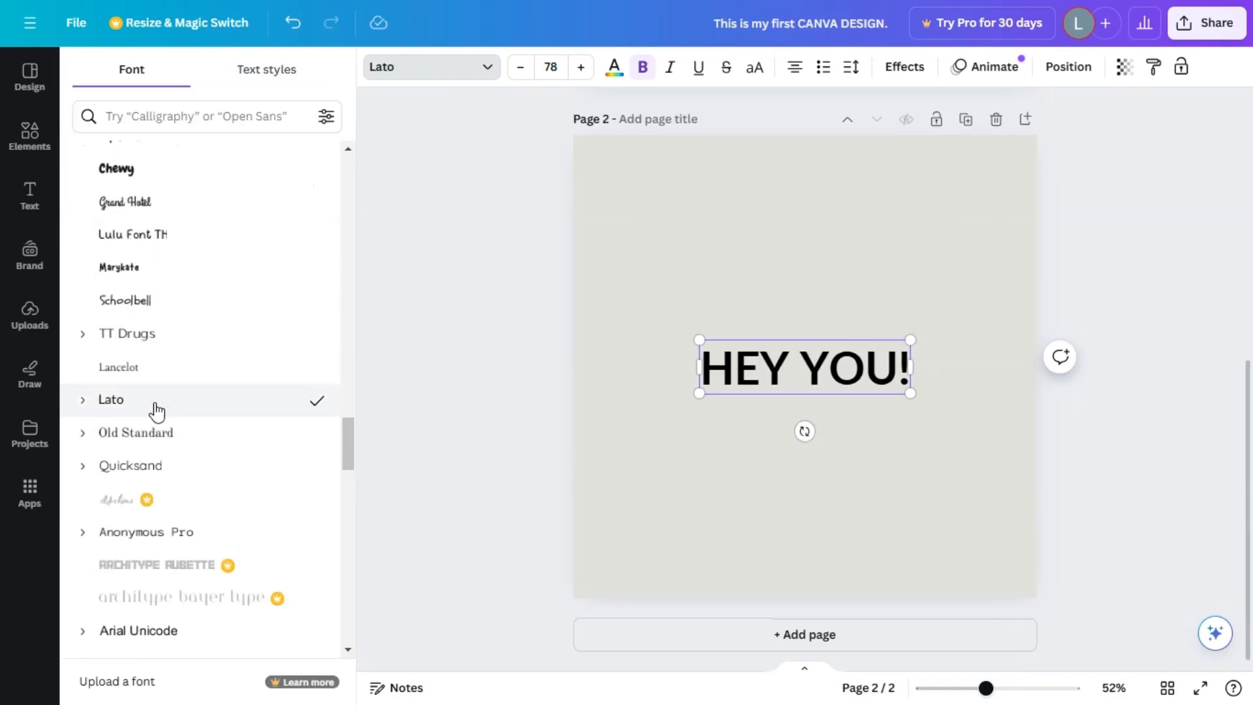
Try the Black weight of Lato on the whole "HEY YOU!" text, then set it to Hairline.
left_click(85, 404)
scroll(195, 403, "down", 5)
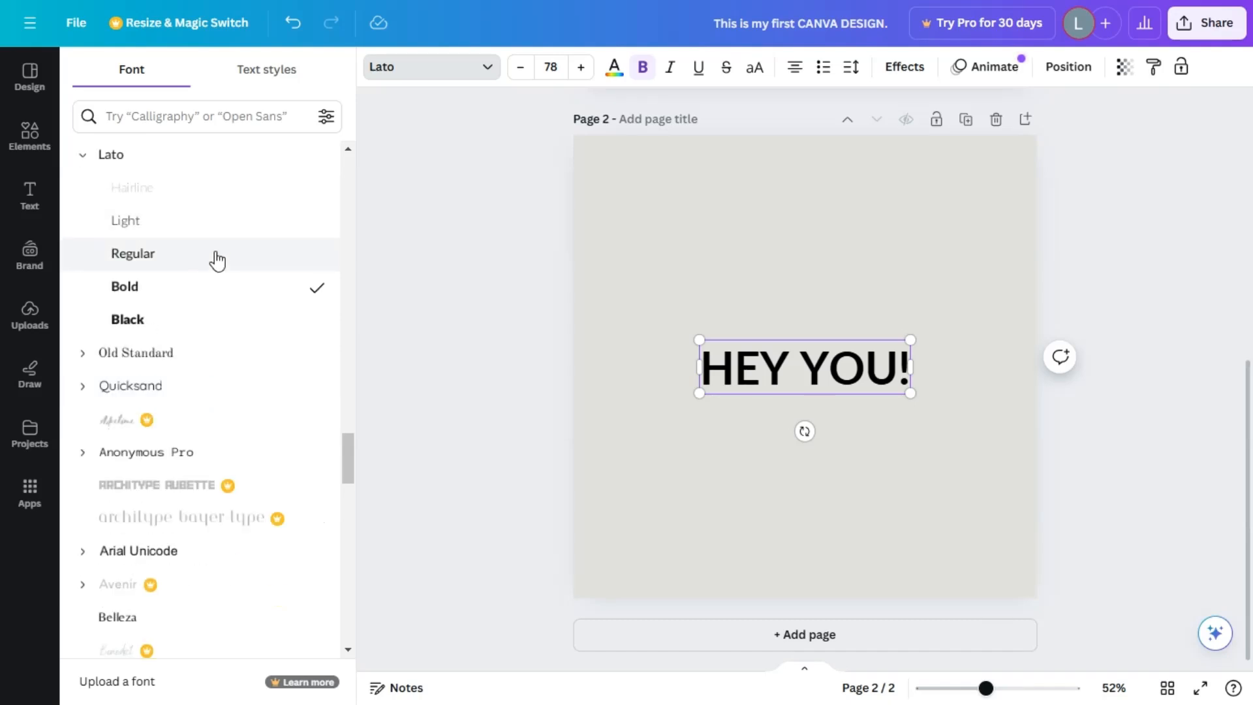
scroll(176, 271, "up", 3)
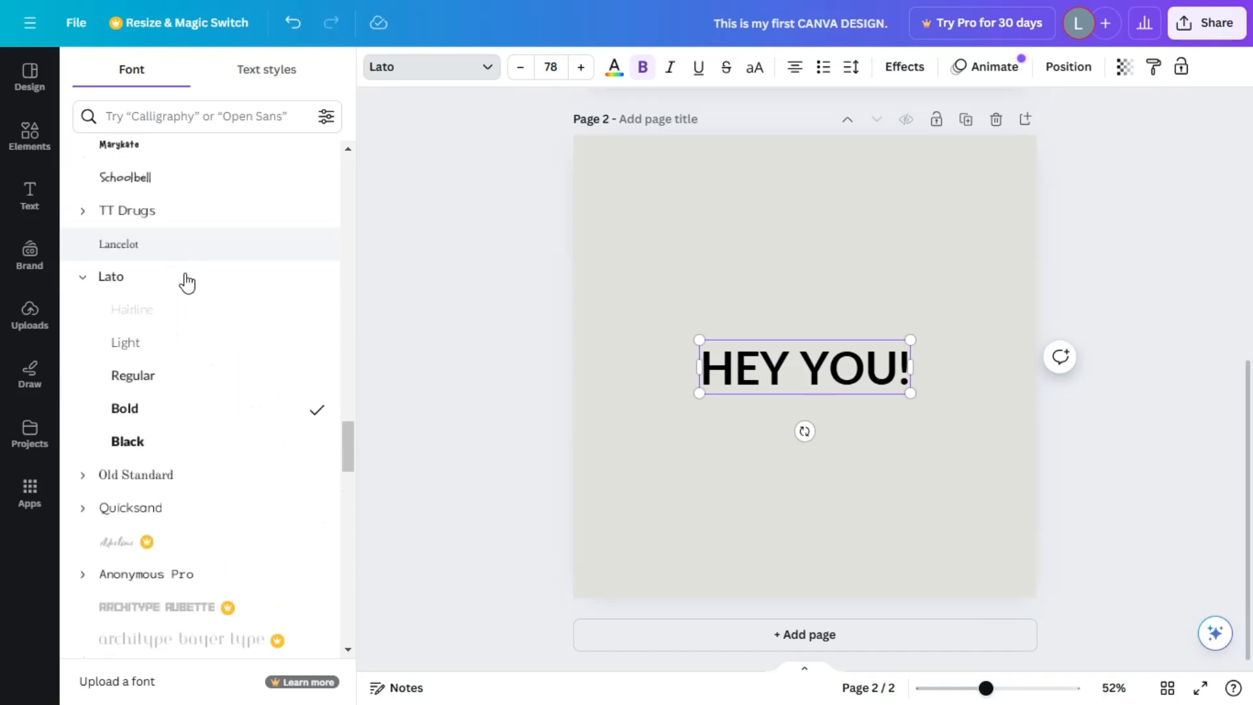
double_click(726, 361)
left_click_drag(725, 362, 735, 362)
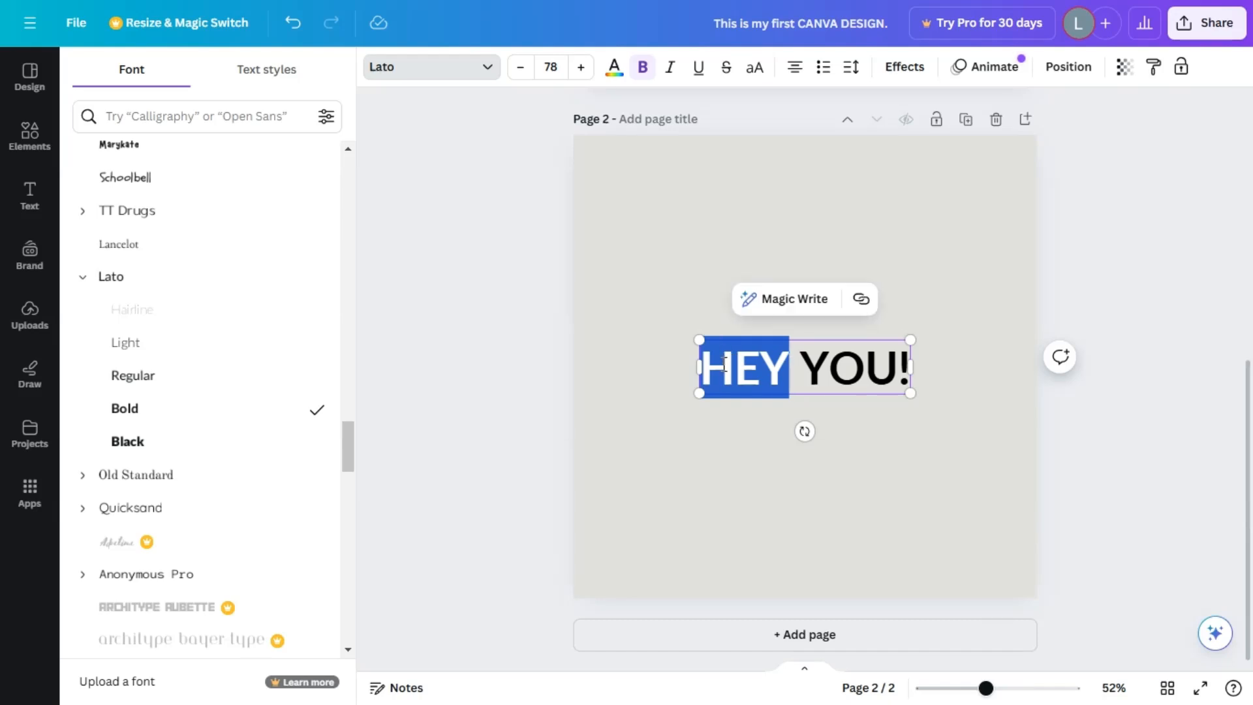
triple_click(725, 363)
left_click(177, 445)
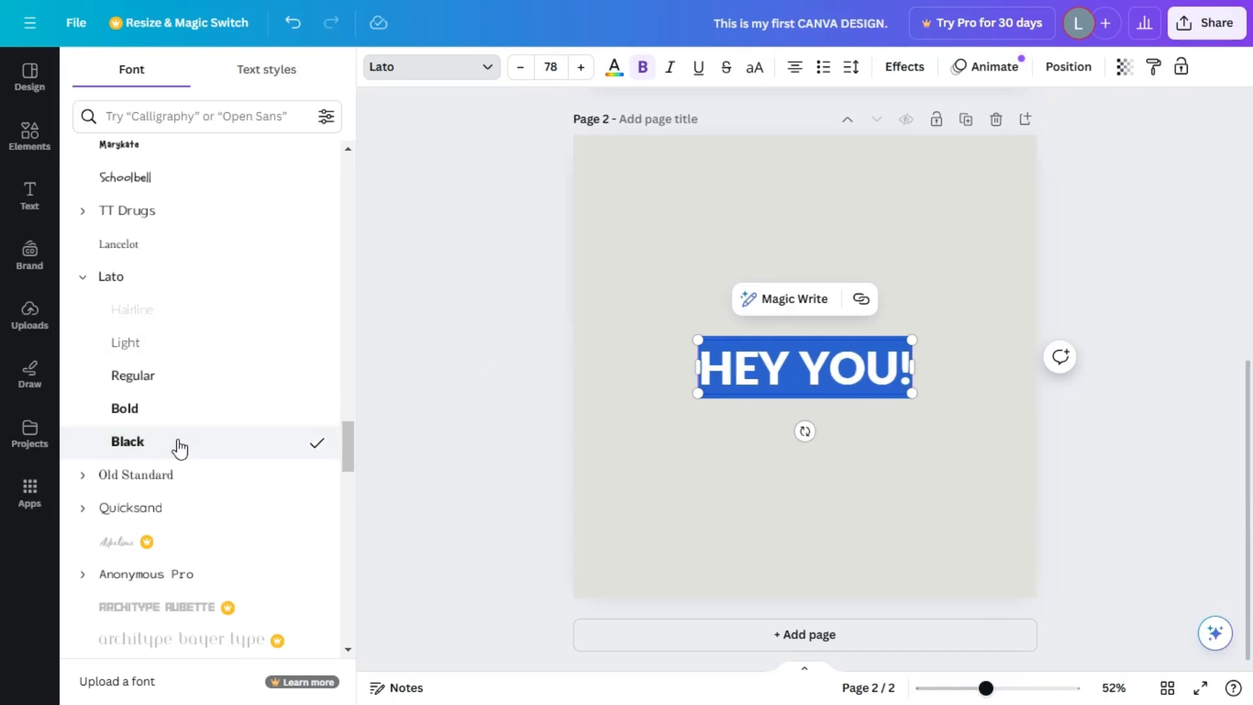
left_click(224, 312)
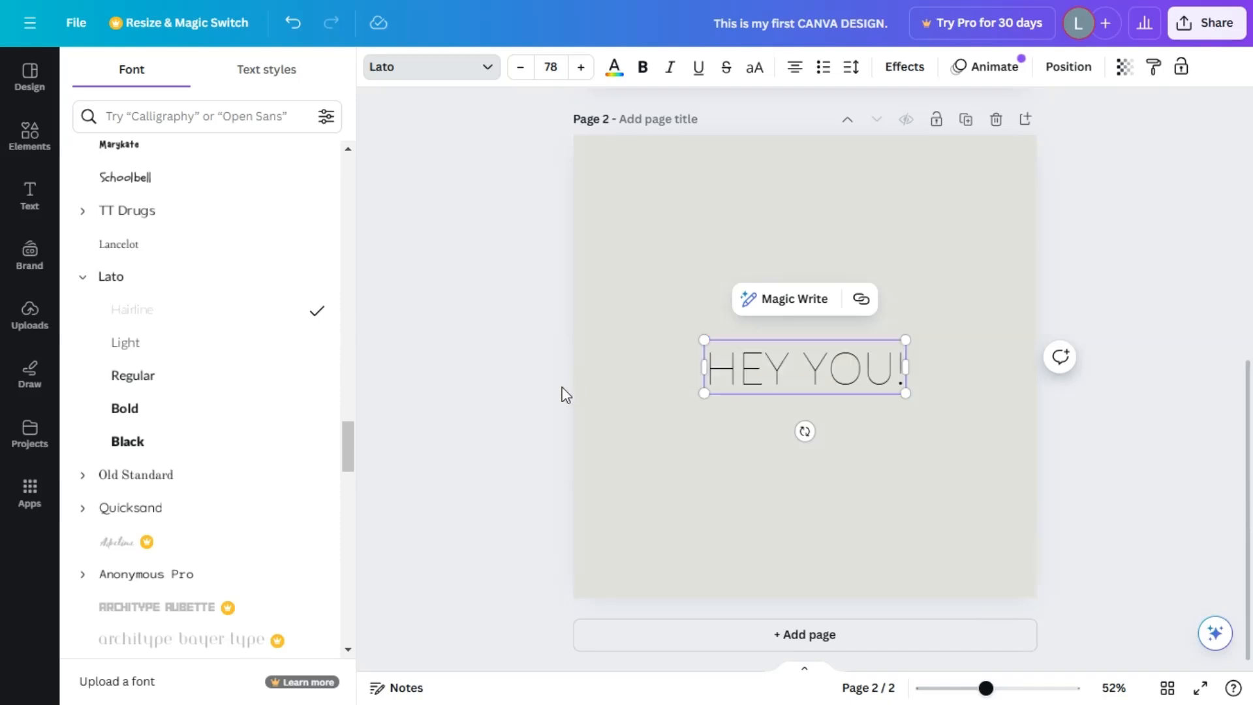
left_click(530, 416)
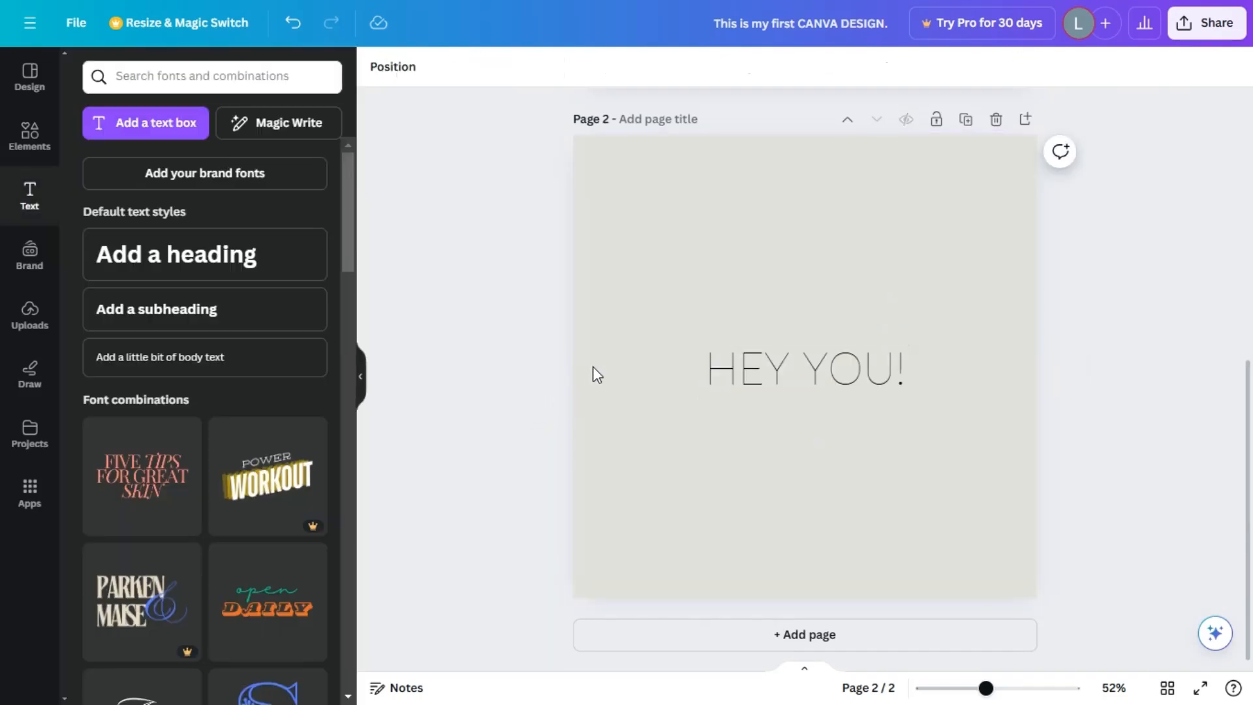
Examine the effect styles and shape options available for the "HEY YOU!" heading.
left_click(685, 225)
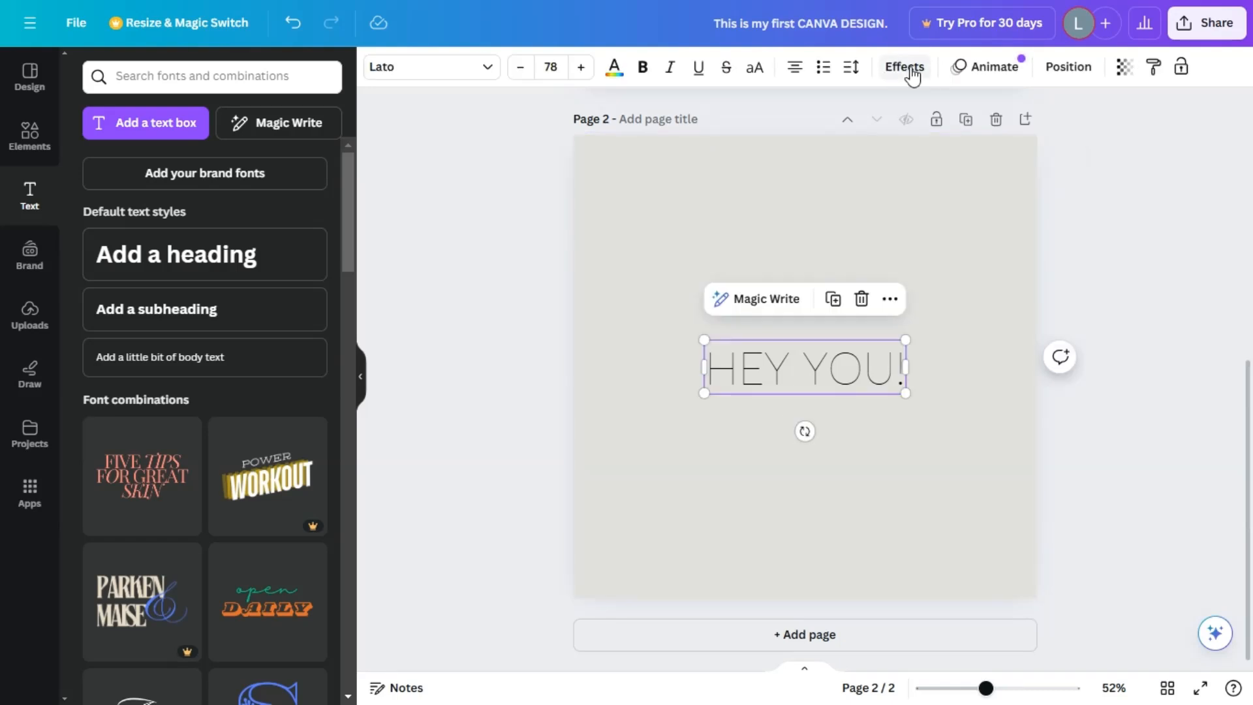
left_click(908, 72)
scroll(242, 457, "down", 1)
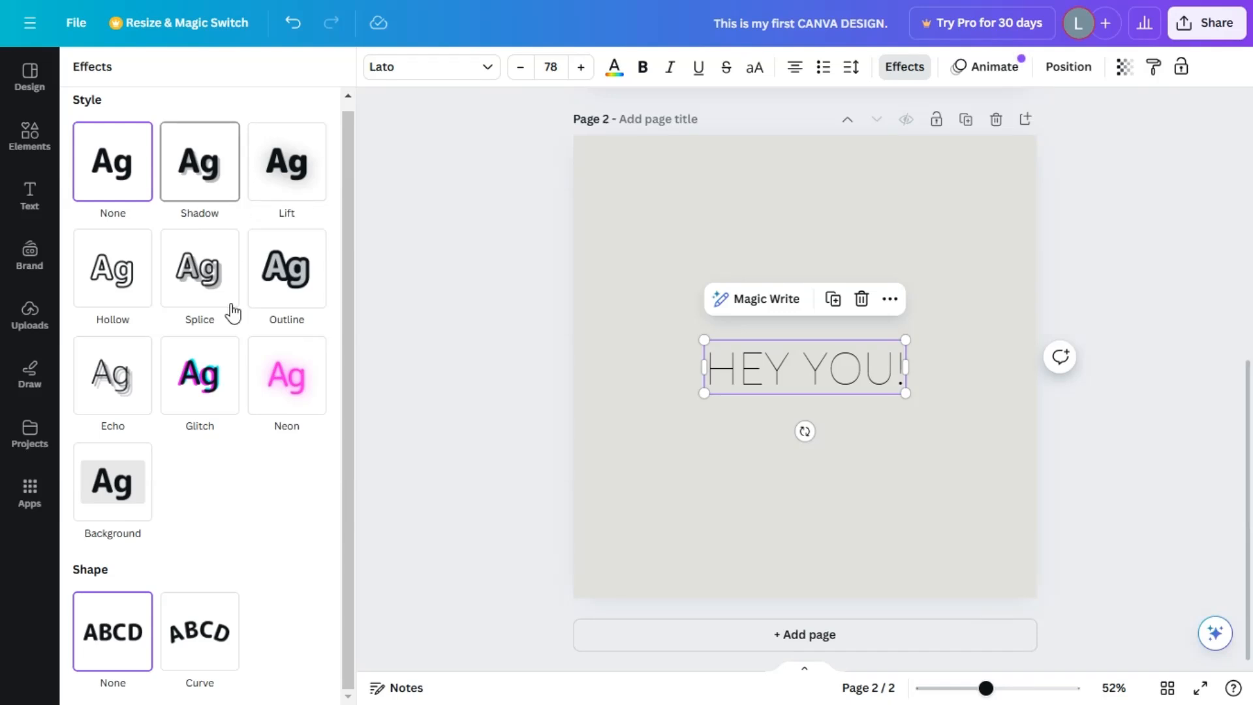
left_click(500, 462)
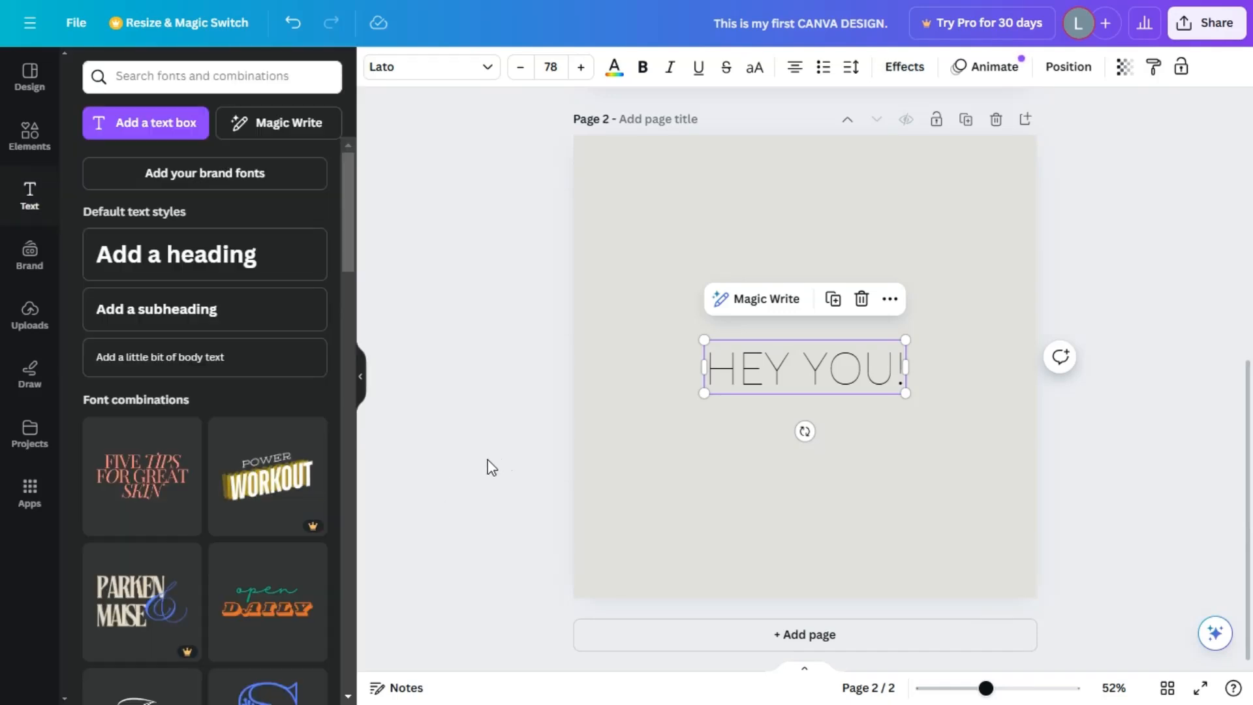
Upload the image file 20240311_125723 from the Pictures folder.
left_click(527, 452)
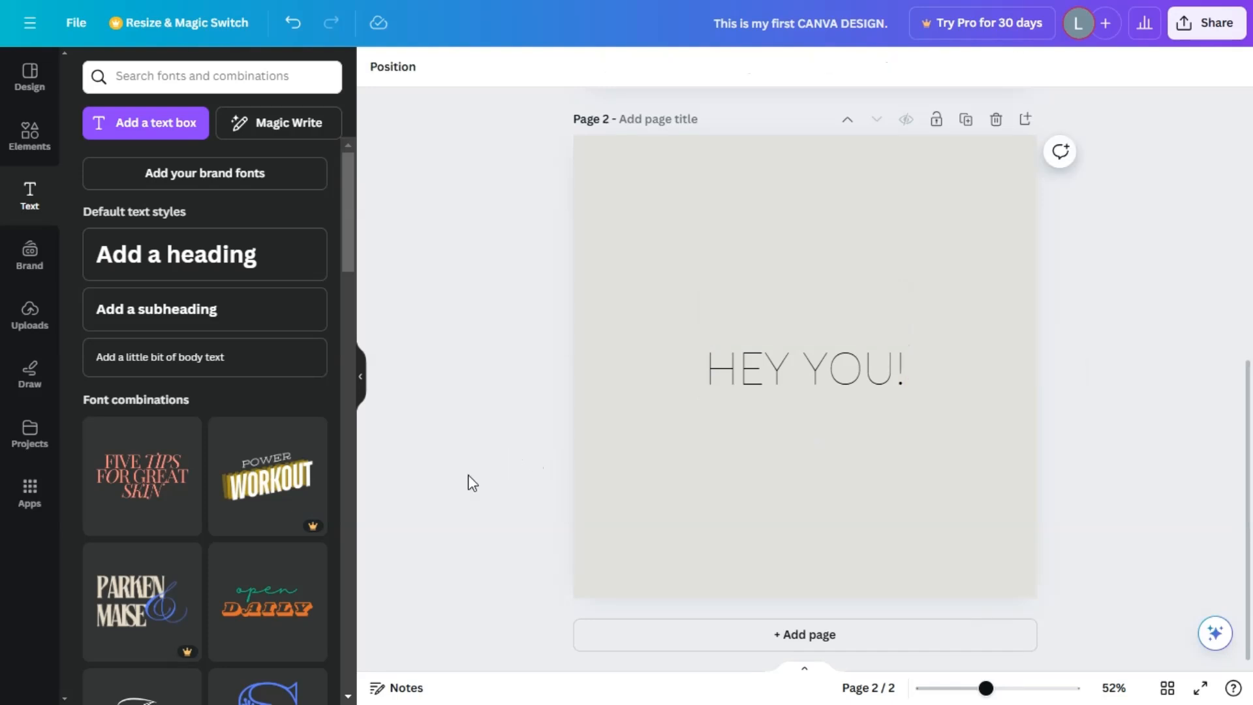
left_click(20, 315)
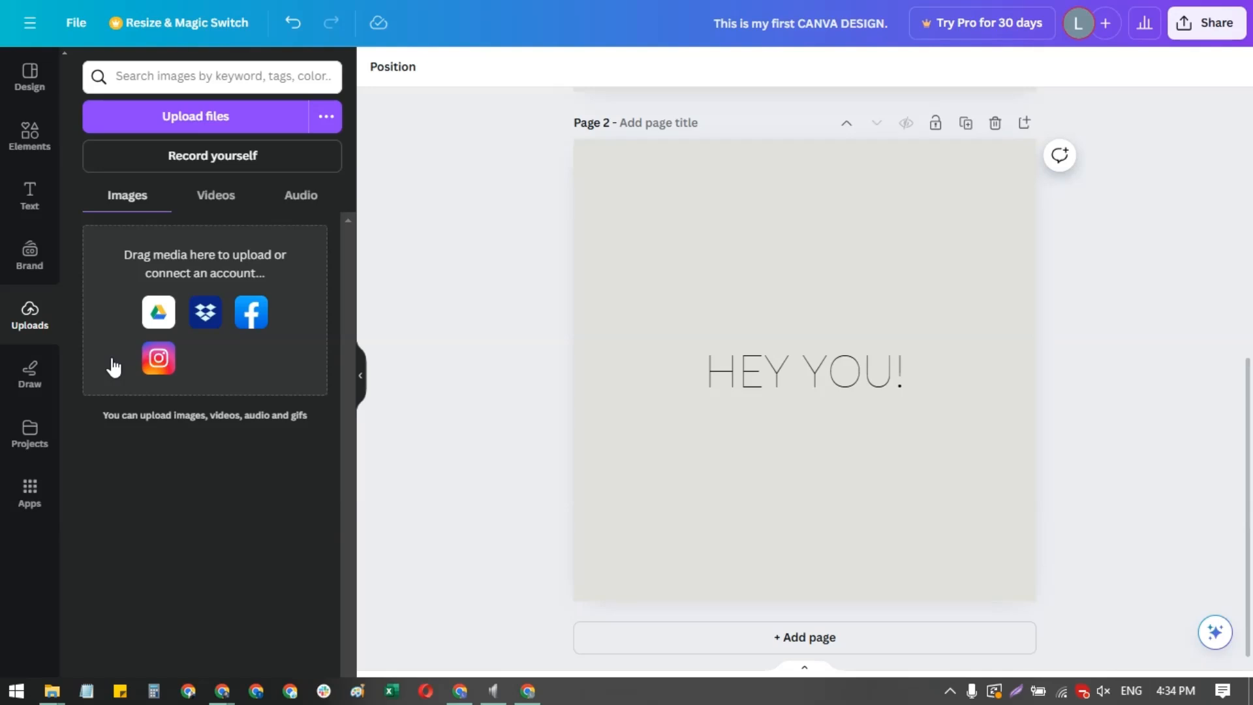
left_click(236, 118)
double_click(338, 202)
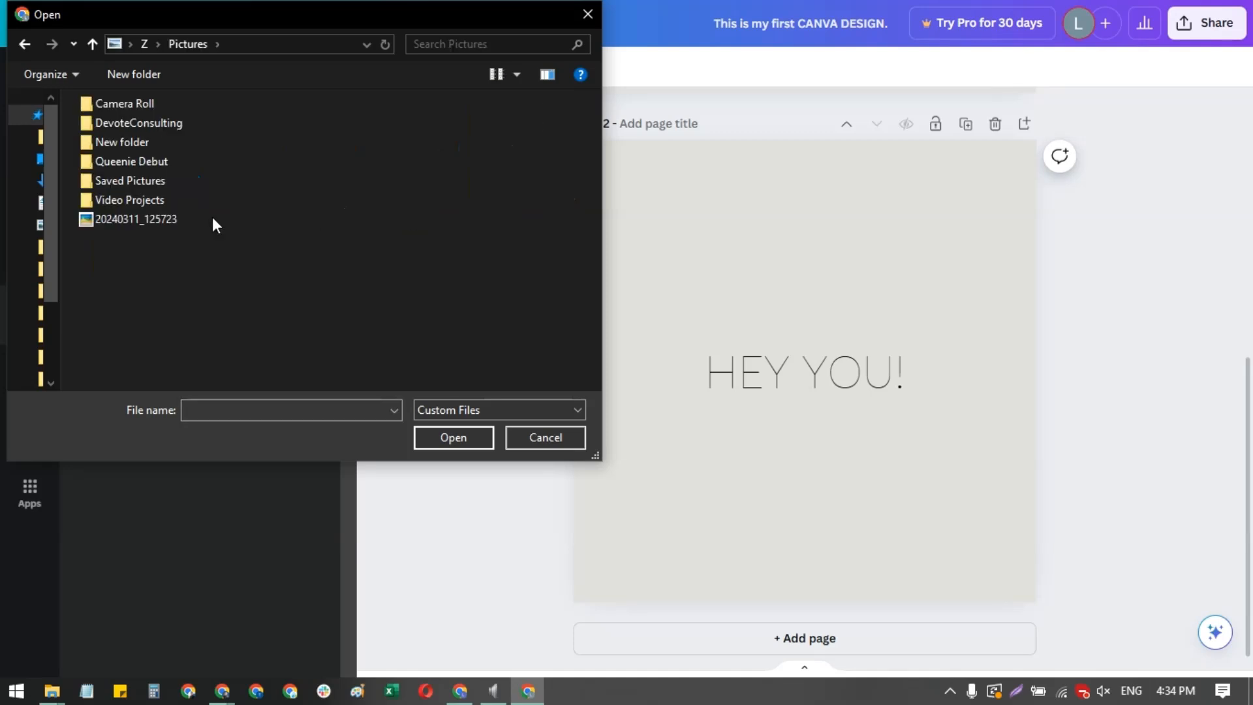
double_click(159, 219)
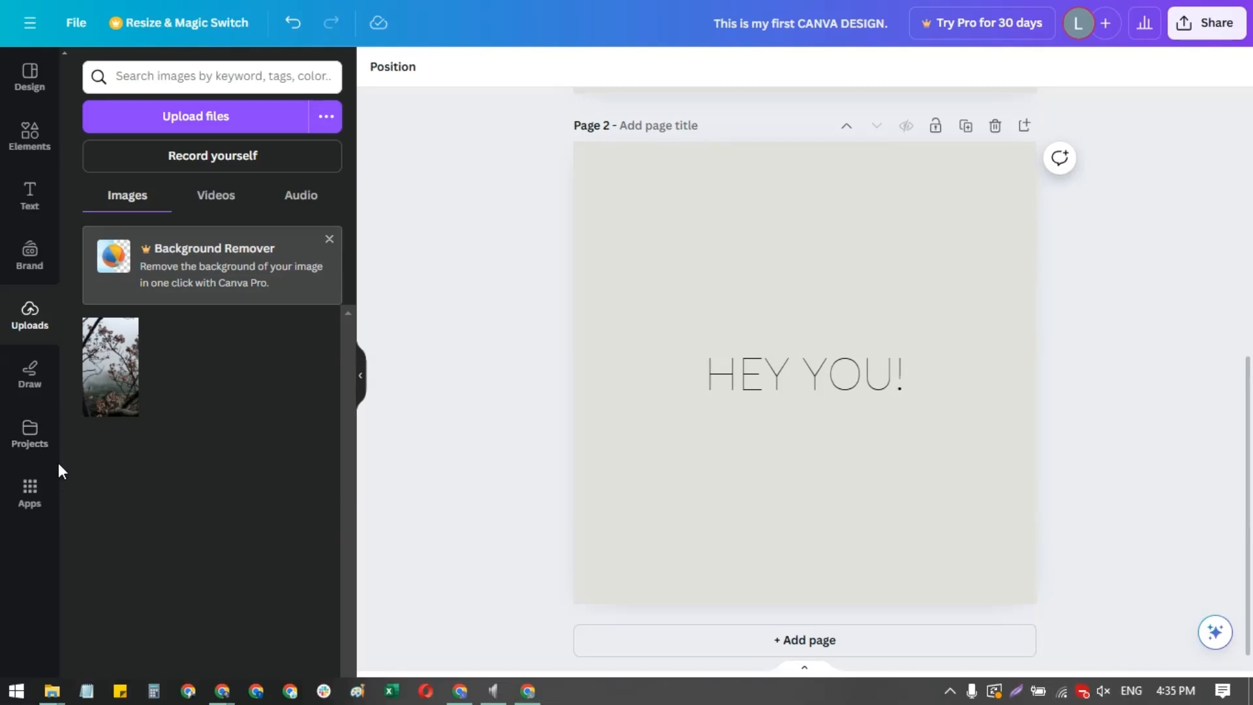
Add the uploaded blossom photo to page 2, enlarge it, and make it the page's background.
left_click(106, 382)
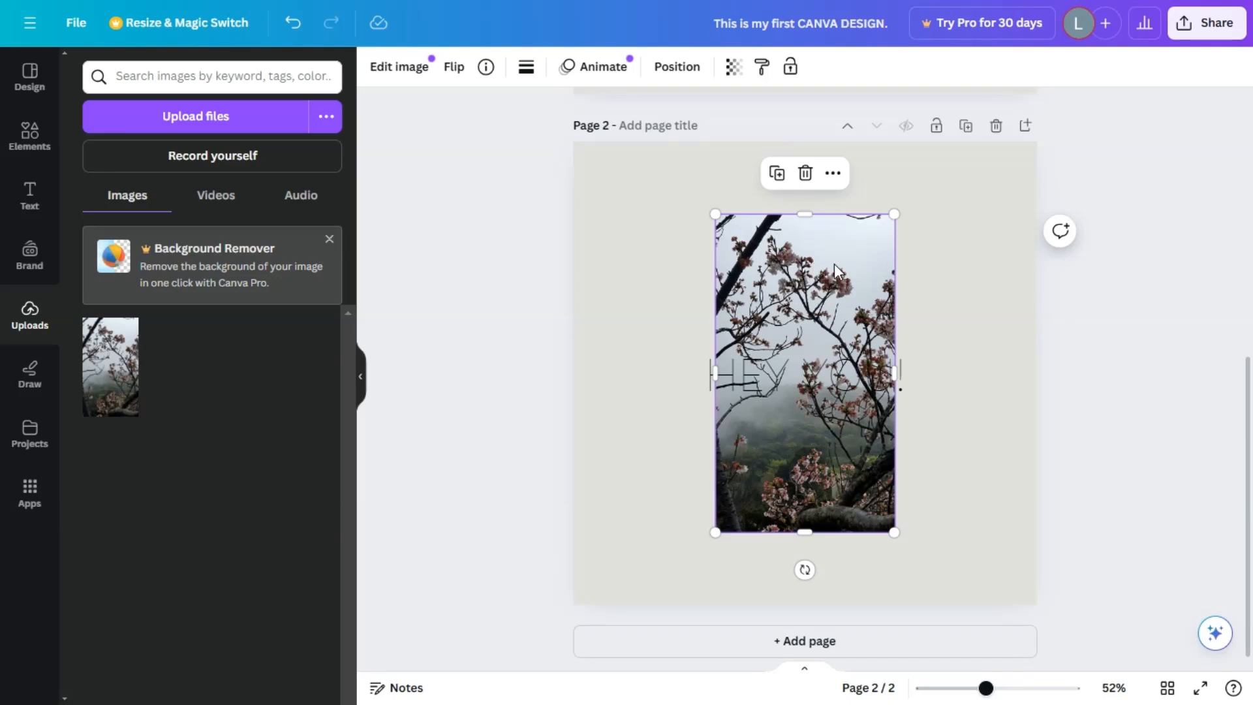
left_click(411, 69)
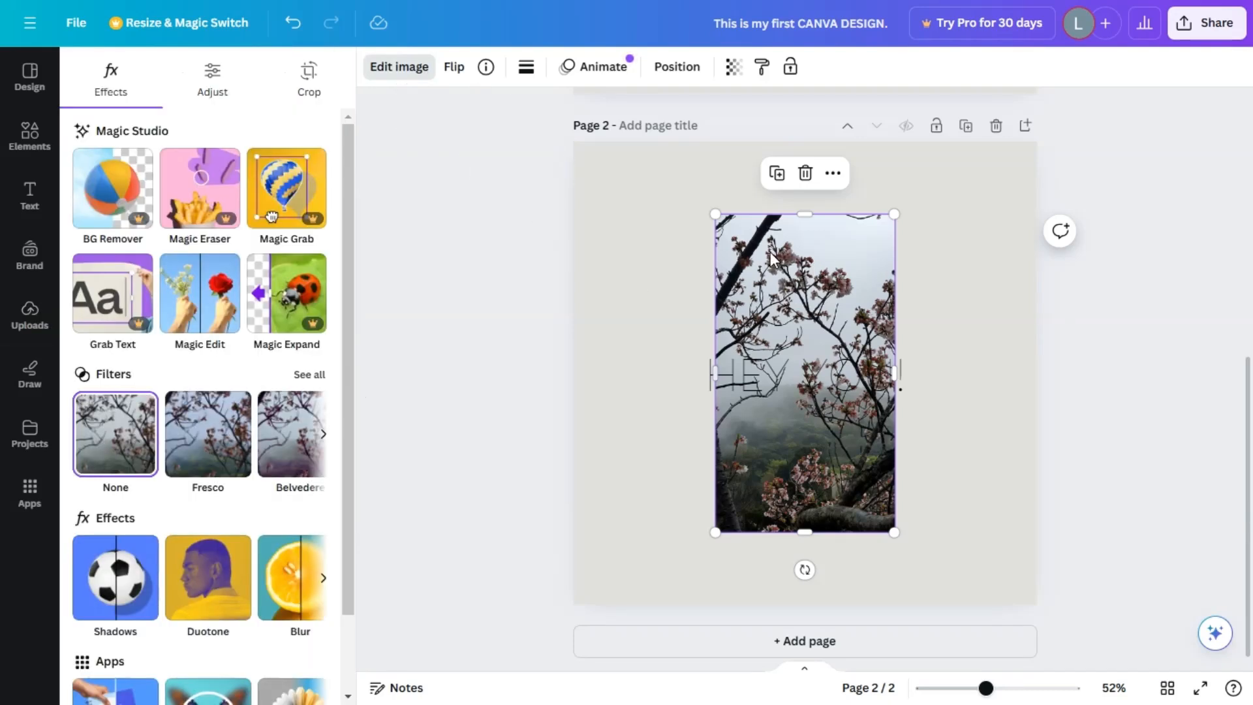
left_click_drag(892, 214, 1005, 134)
right_click(849, 186)
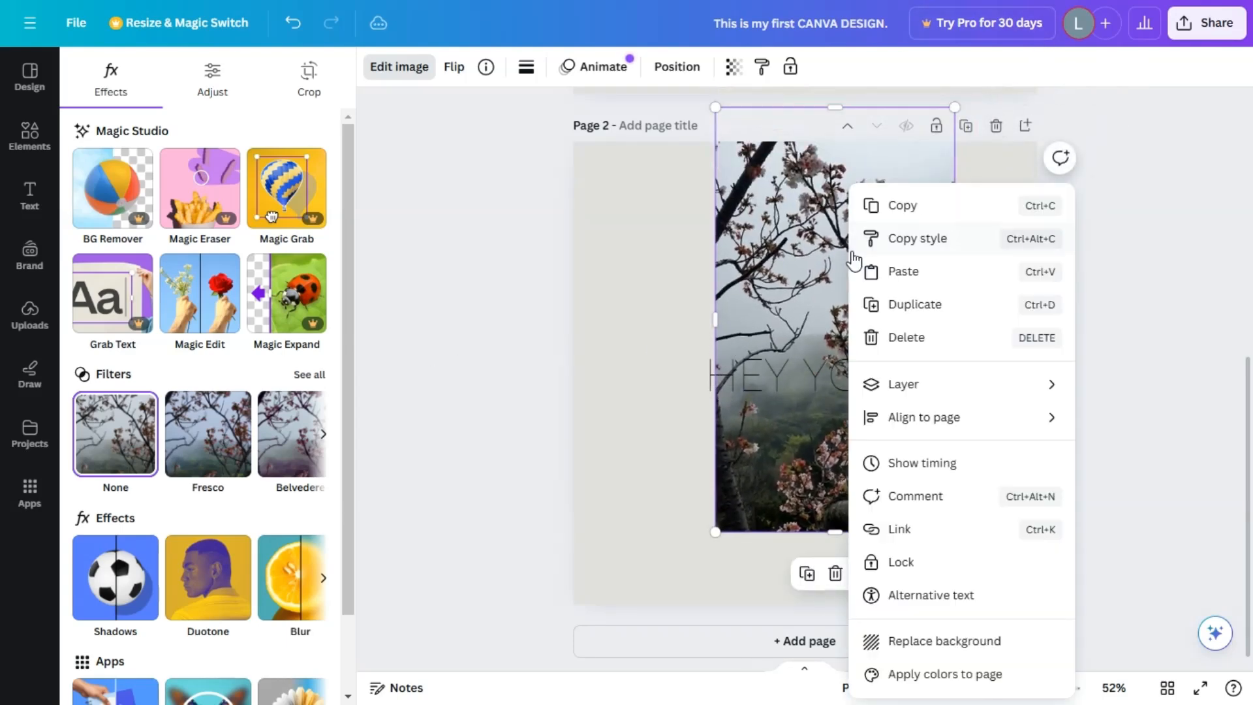
left_click(924, 643)
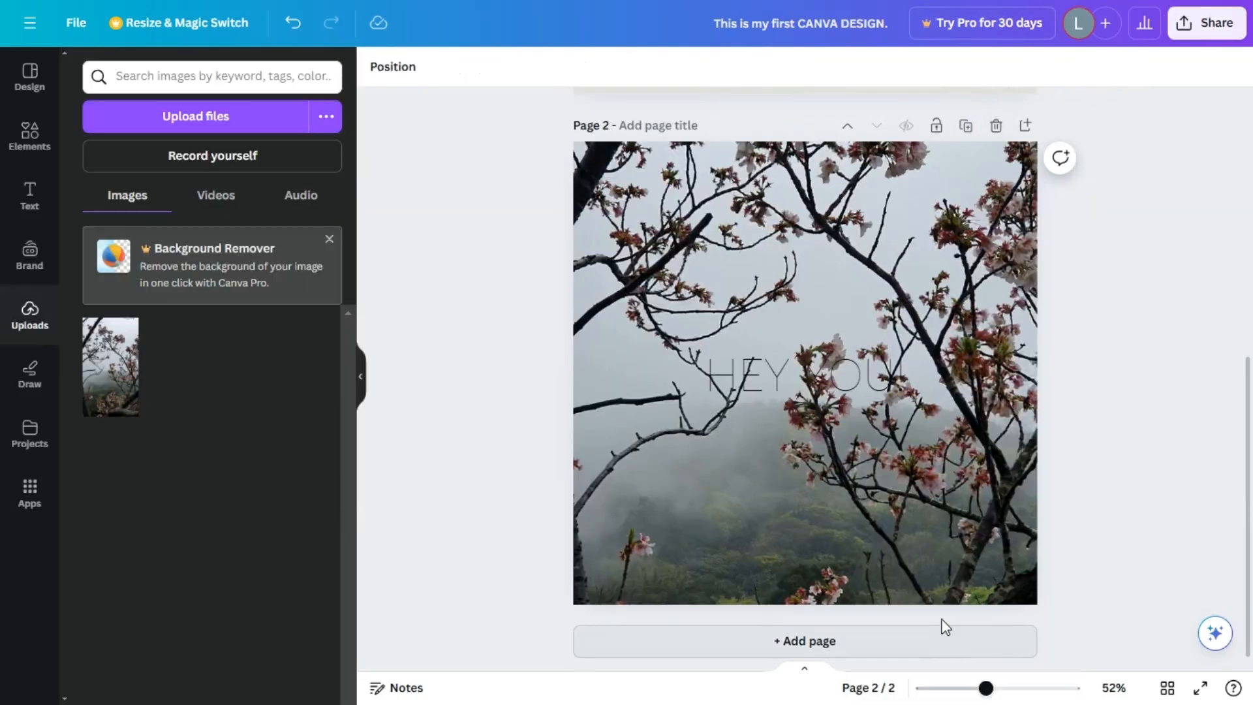
Apply the warm Bali filter to page 2's background photo at full intensity.
left_click(741, 540)
left_click(394, 68)
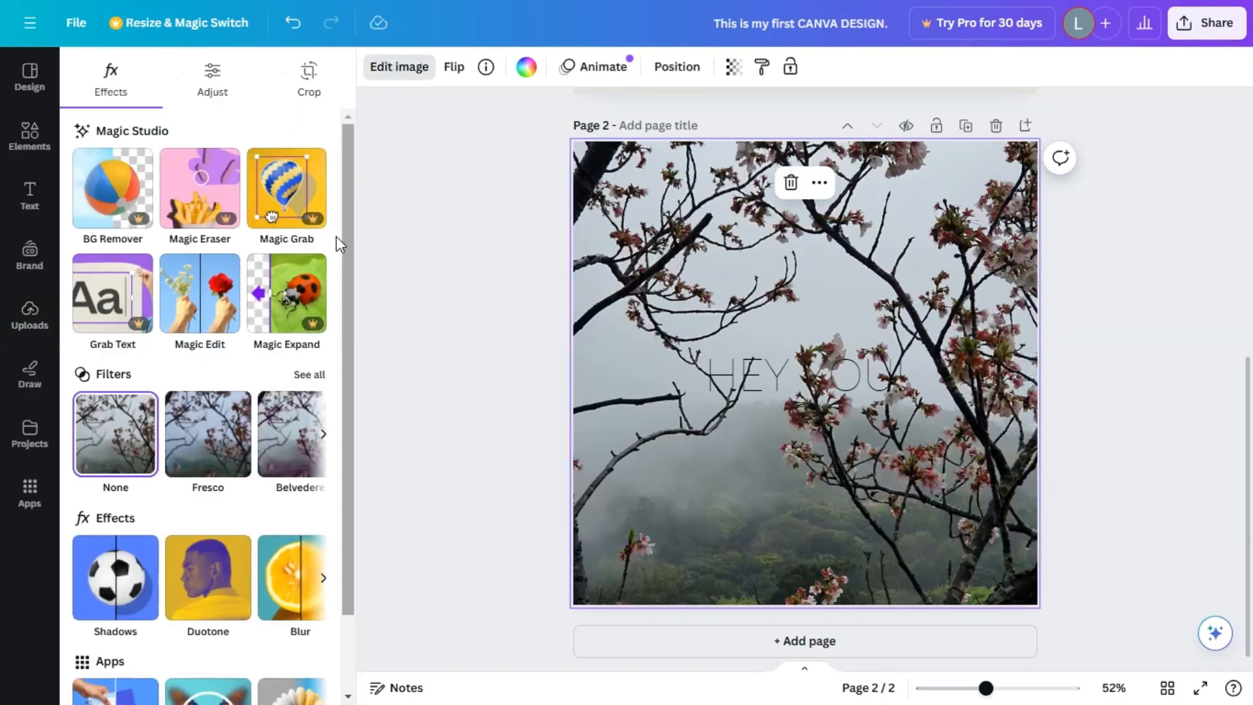
left_click(310, 376)
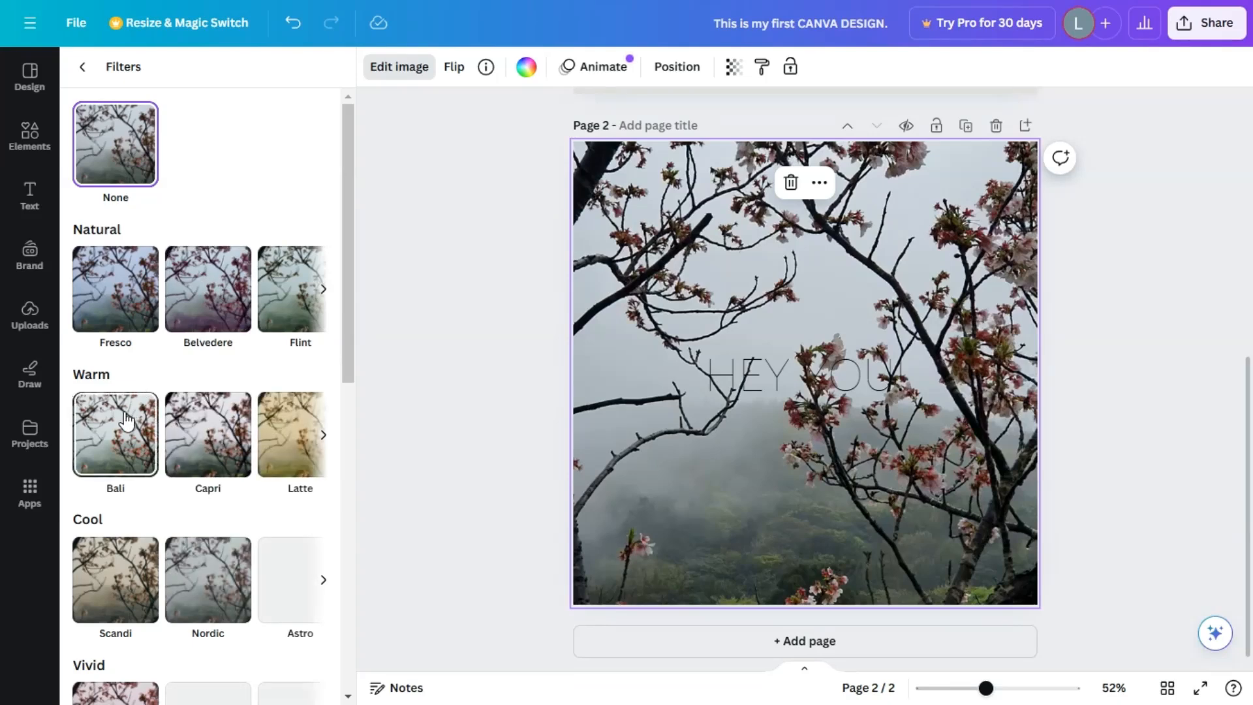
left_click(117, 438)
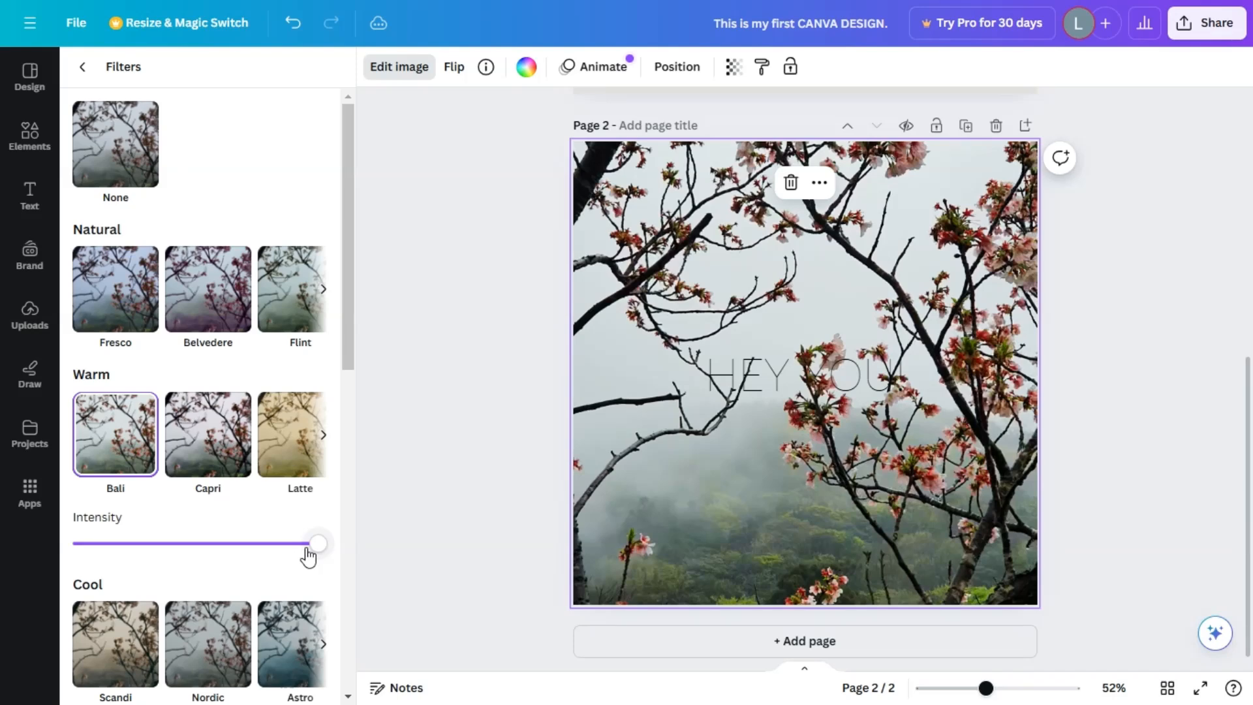
left_click_drag(313, 546, 363, 575)
left_click(82, 67)
Set the brightness of page 2's background photo to 40.
left_click(212, 81)
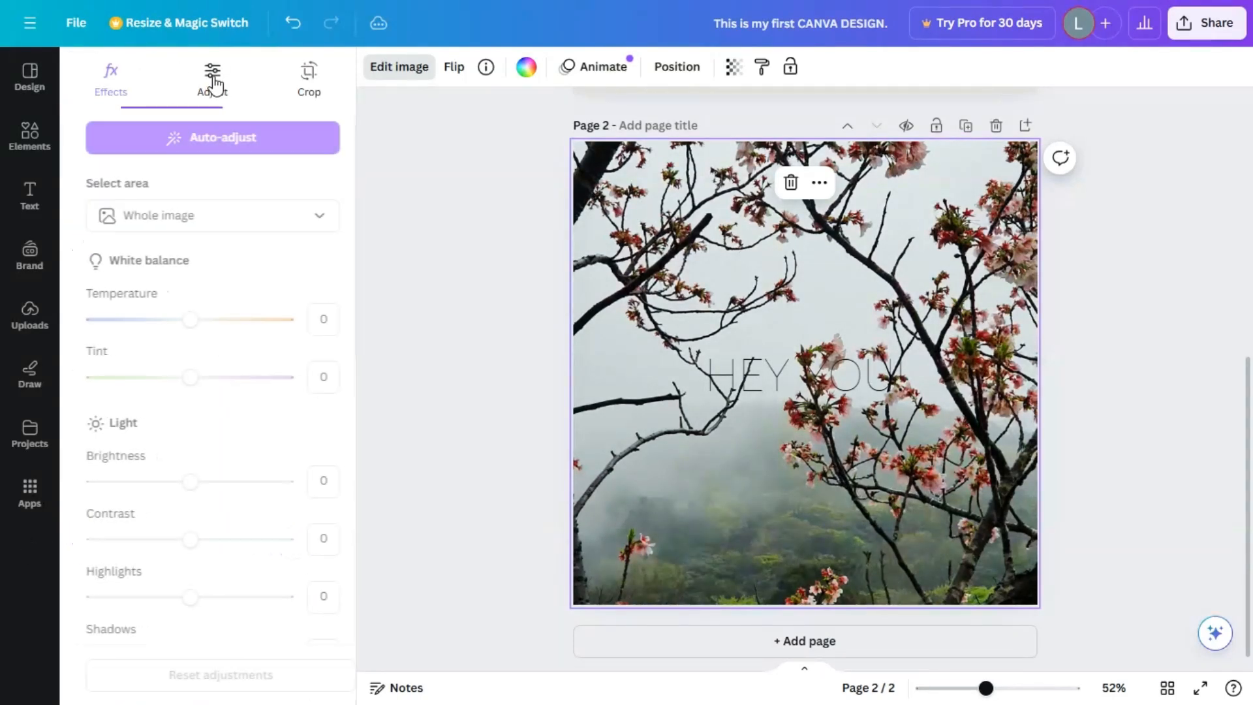
mouse_move(178, 326)
left_mouse_down()
mouse_move(210, 326)
mouse_move(176, 327)
left_mouse_up()
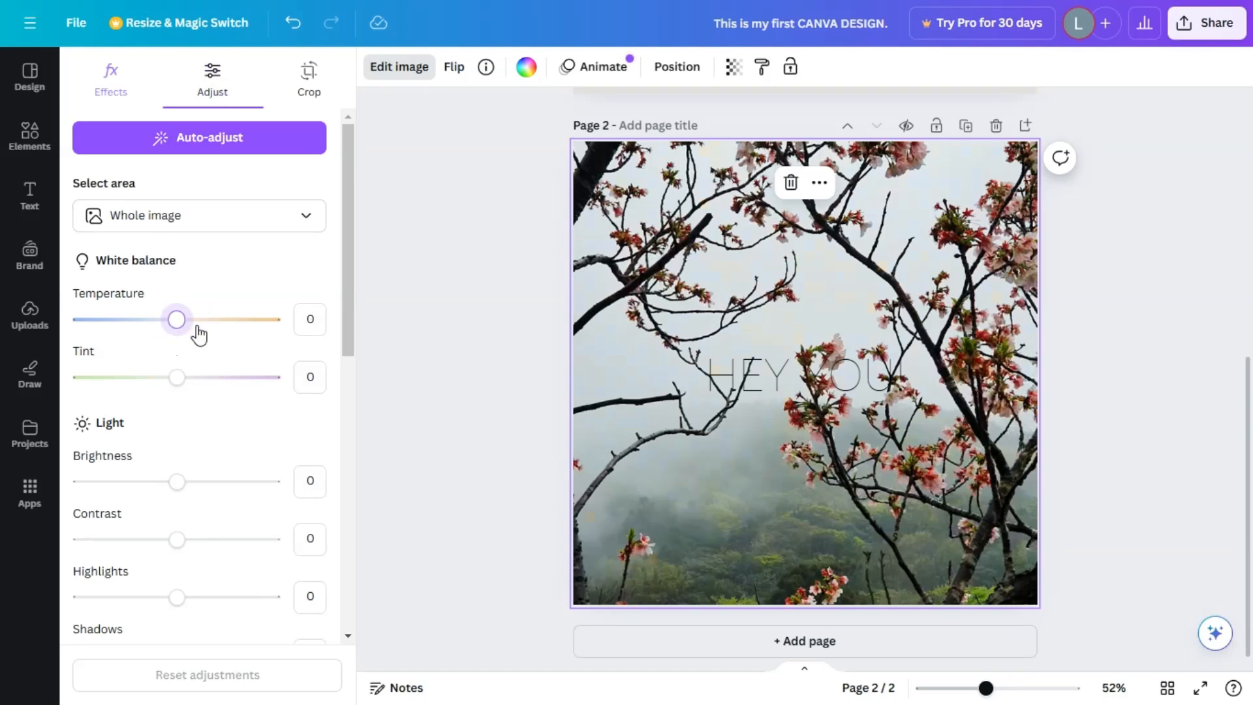
left_click_drag(177, 491, 215, 484)
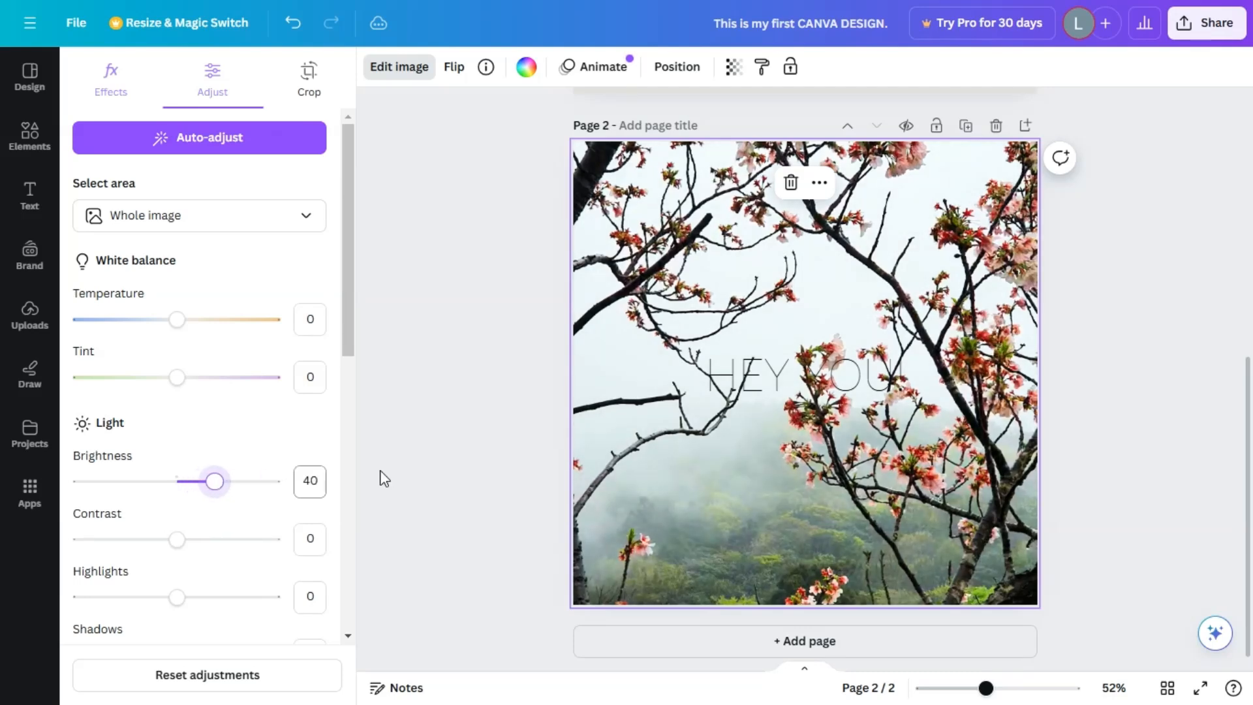
Replace the "HEY YOU!" heading text on page 2 with "SPRING".
left_click(825, 372)
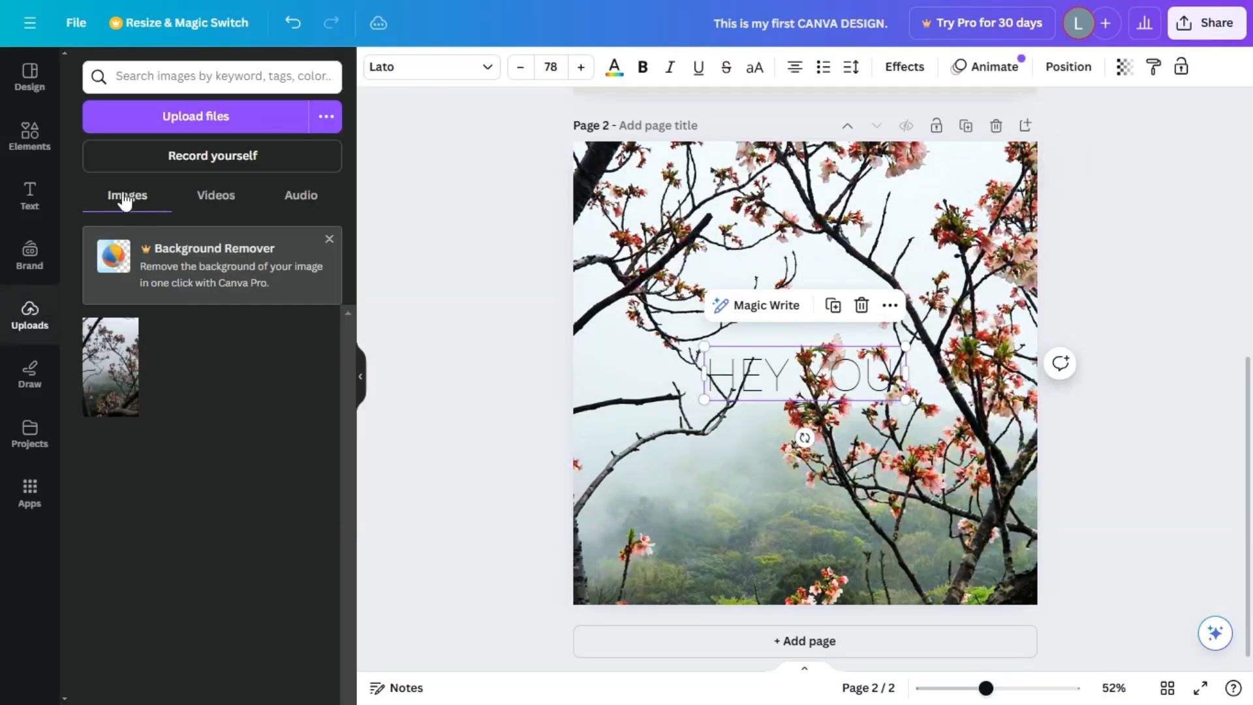
left_click(440, 67)
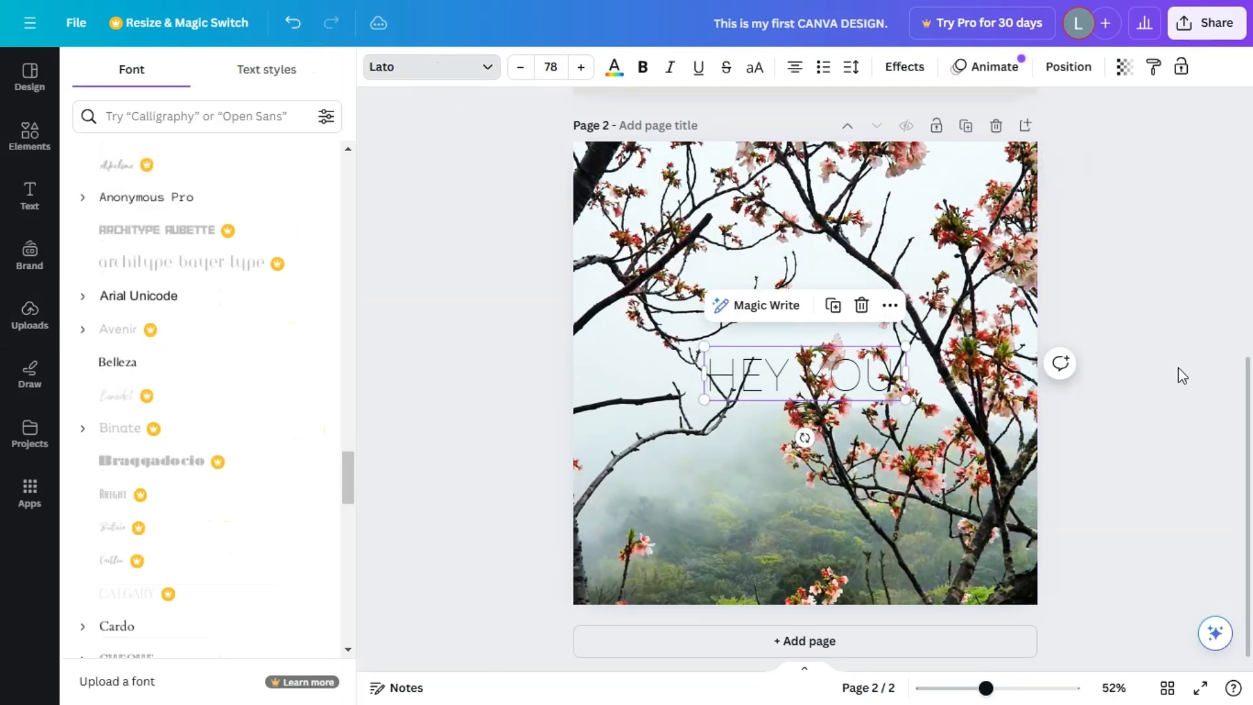
left_click(1187, 370)
left_click(828, 372)
left_click(791, 375)
key("ctrl+a")
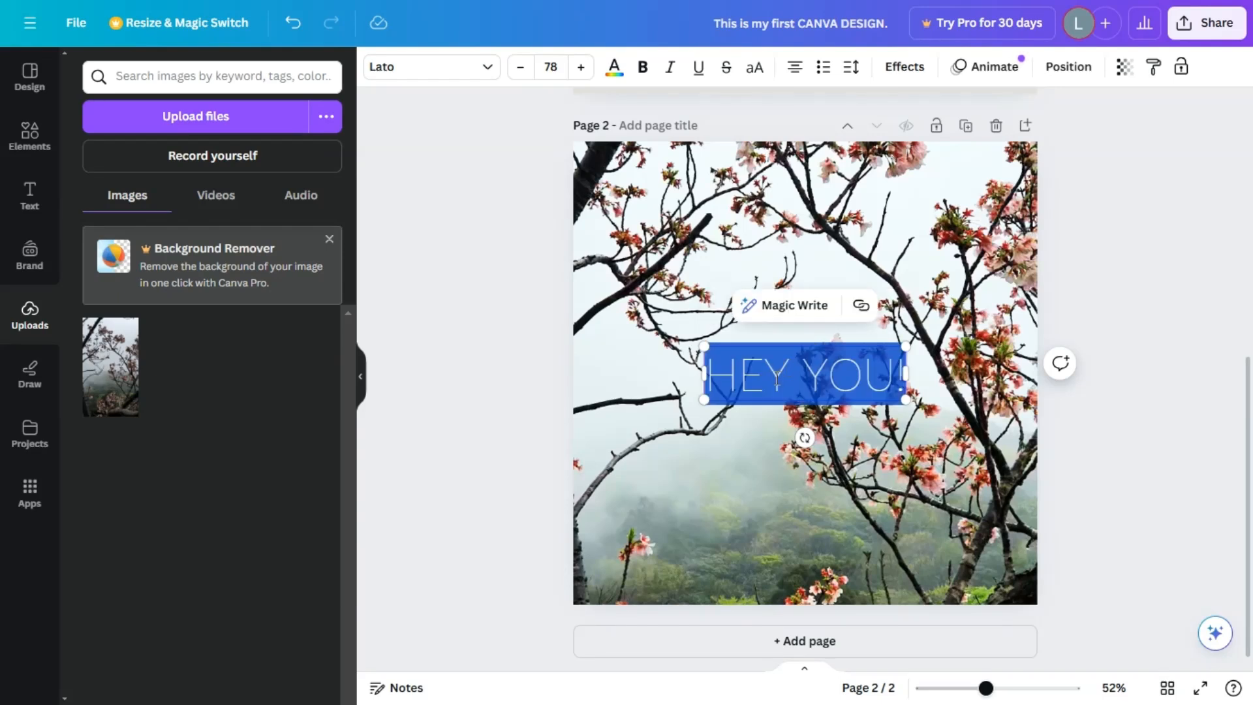
key("BackSpace")
type("S")
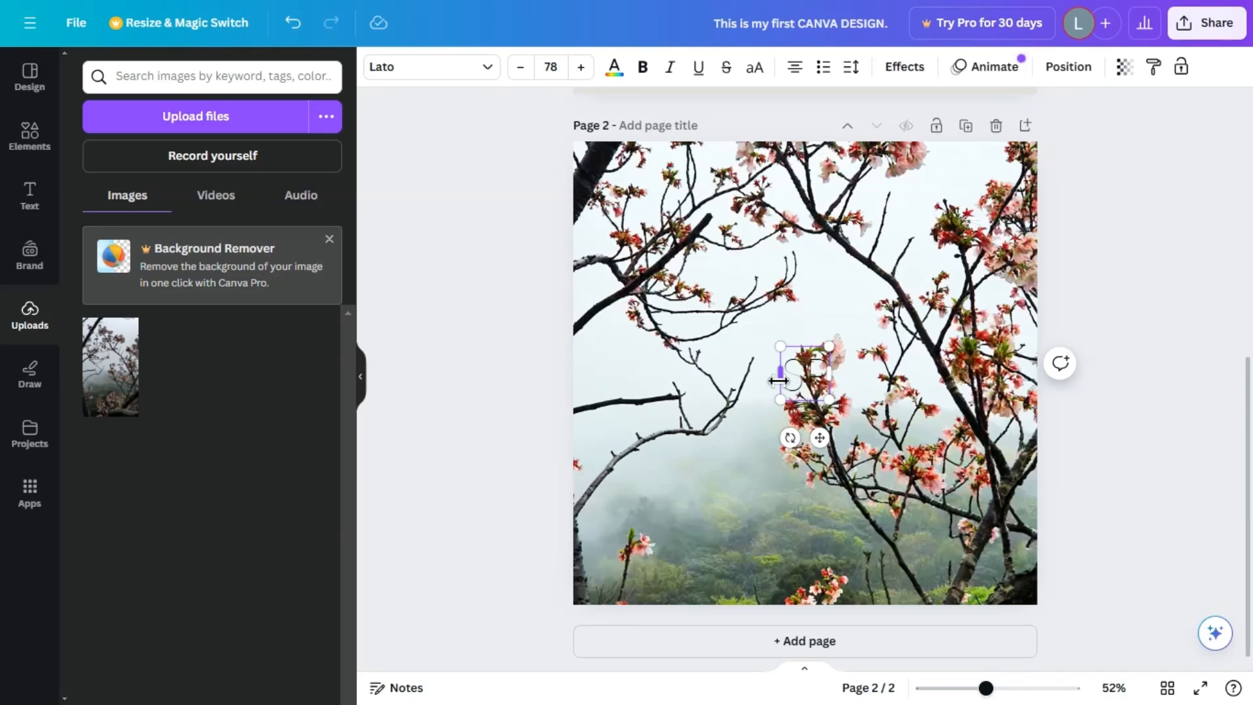
type("PRING")
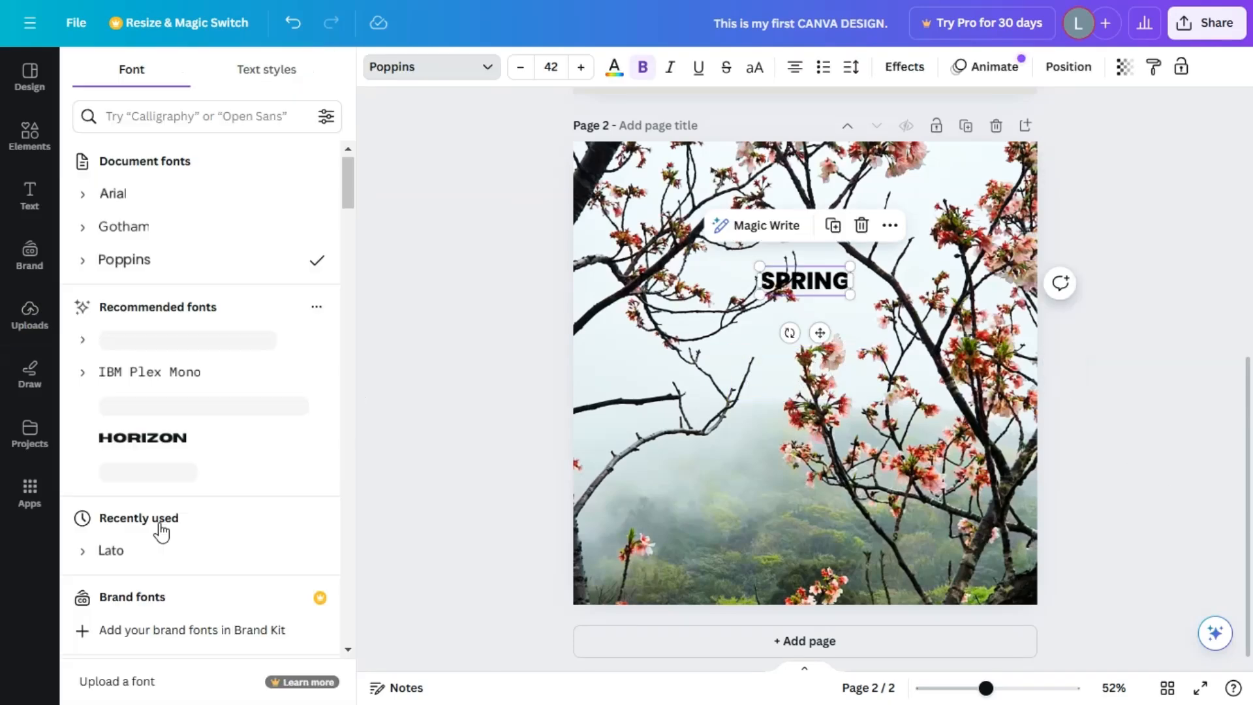
Set the "SPRING" heading's font to The Seasons, resize it, and position it horizontally centred just above the page's middle.
scroll(159, 529, "down", 10)
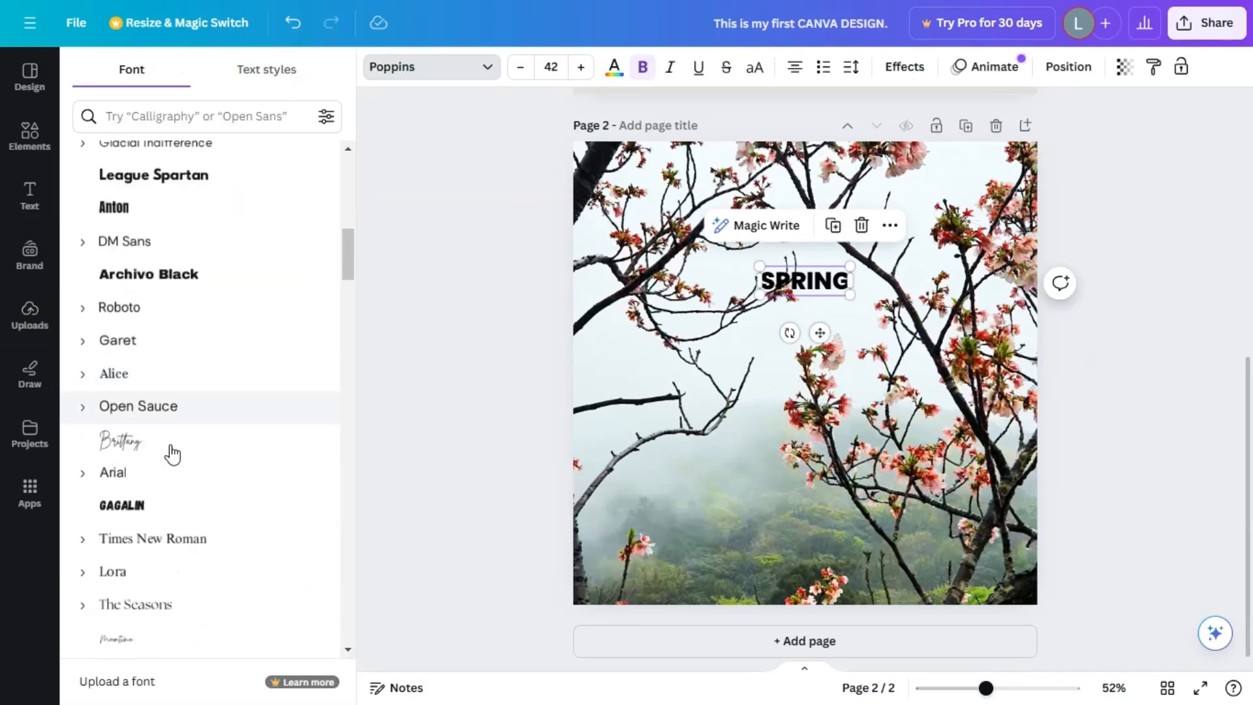
left_click(203, 597)
left_click_drag(850, 297, 1108, 425)
left_click_drag(925, 318, 794, 318)
left_click_drag(980, 386, 842, 347)
left_click(1156, 430)
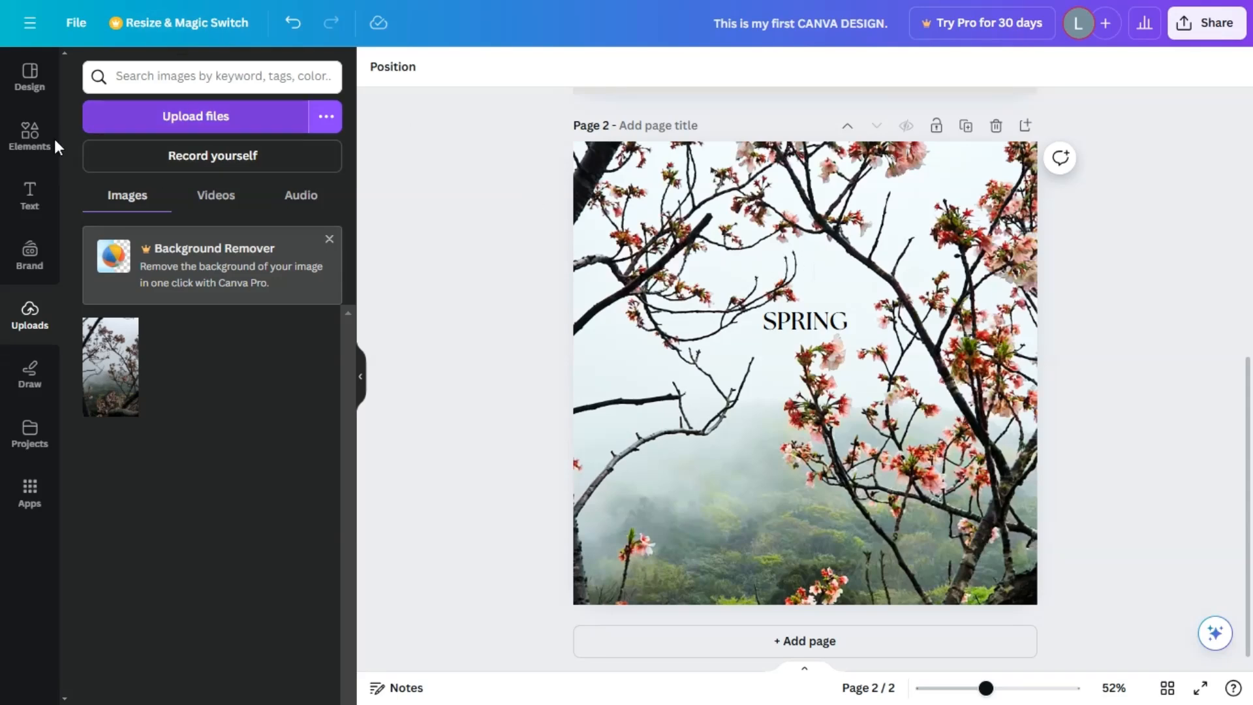
Examine the lines, shapes and photos available among the design elements.
left_click(20, 145)
scroll(158, 164, "up", 4)
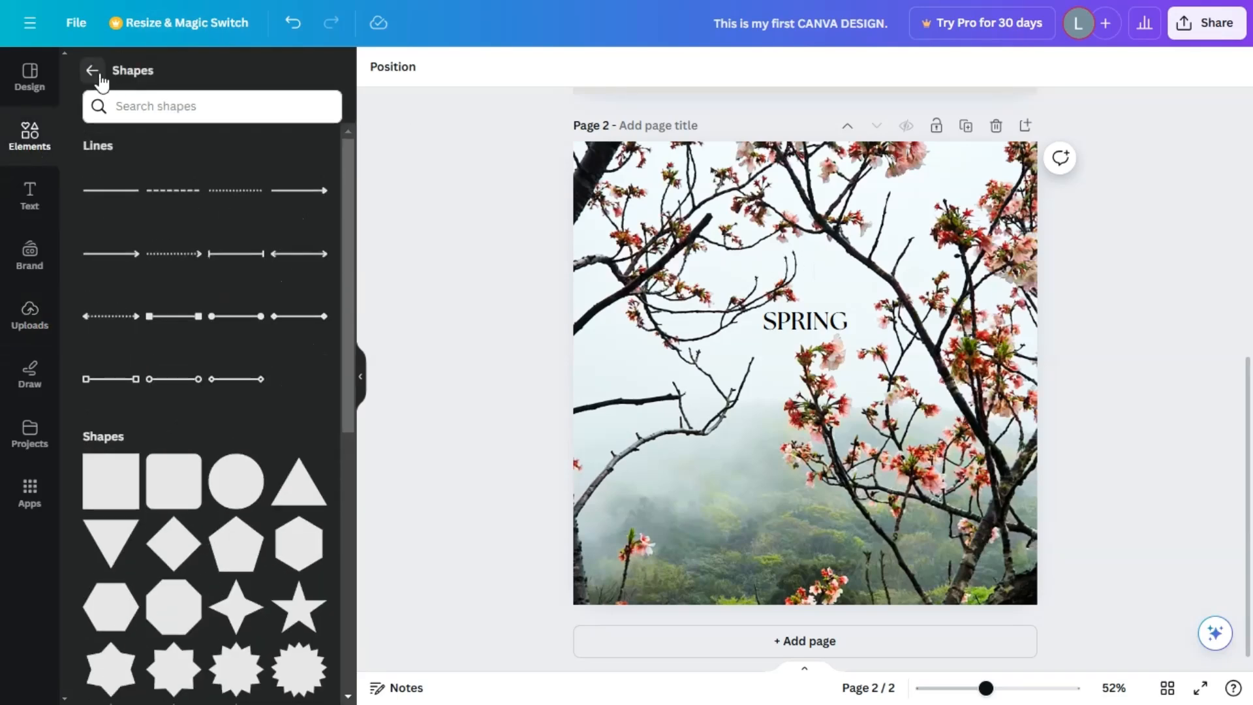
left_click(92, 70)
scroll(205, 387, "down", 7)
scroll(255, 327, "up", 4)
left_click(307, 300)
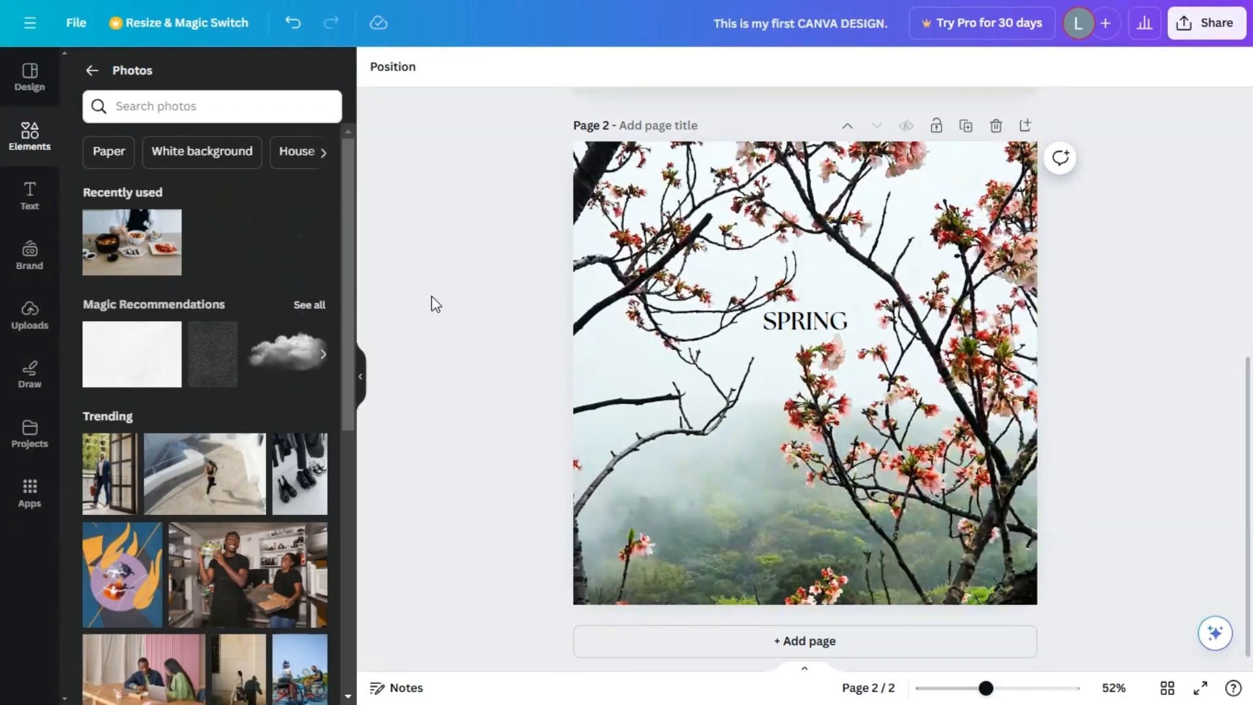
left_click(196, 107)
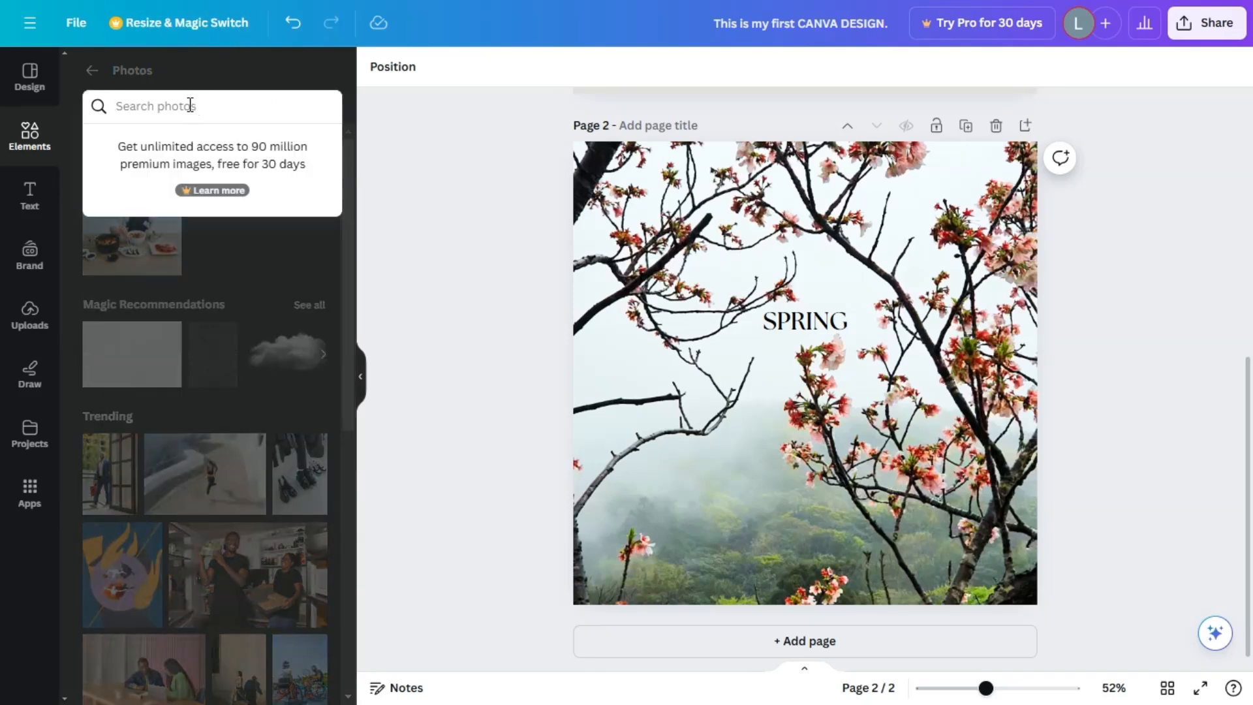
left_click(1122, 187)
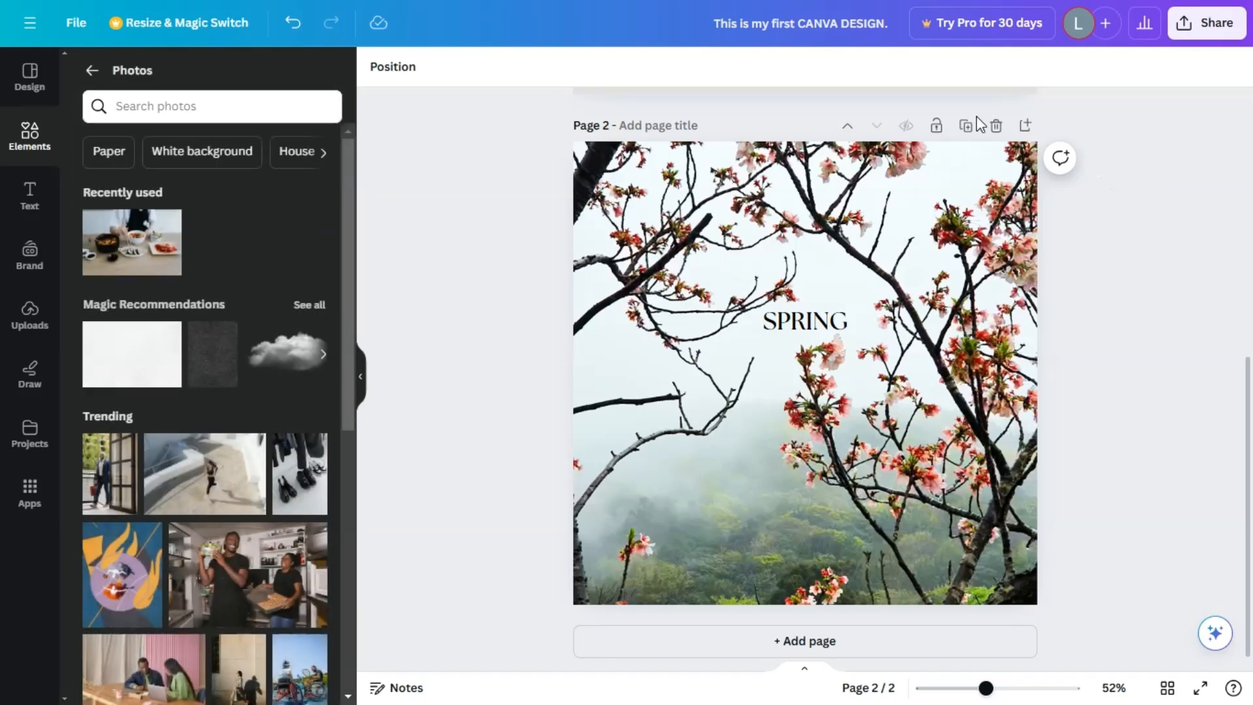
Duplicate page 2 and search the photo library for "SPRING".
left_click(966, 126)
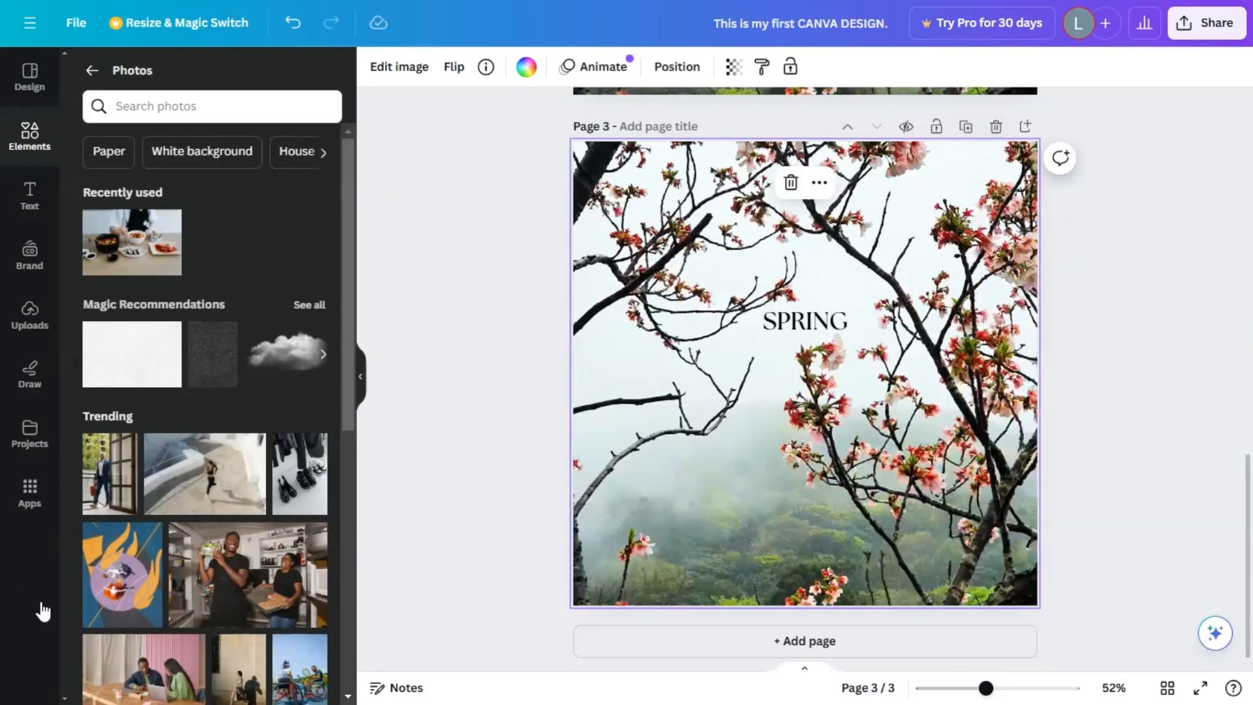
scroll(206, 457, "down", 5)
left_click(208, 106)
type("SPRING")
key("Return")
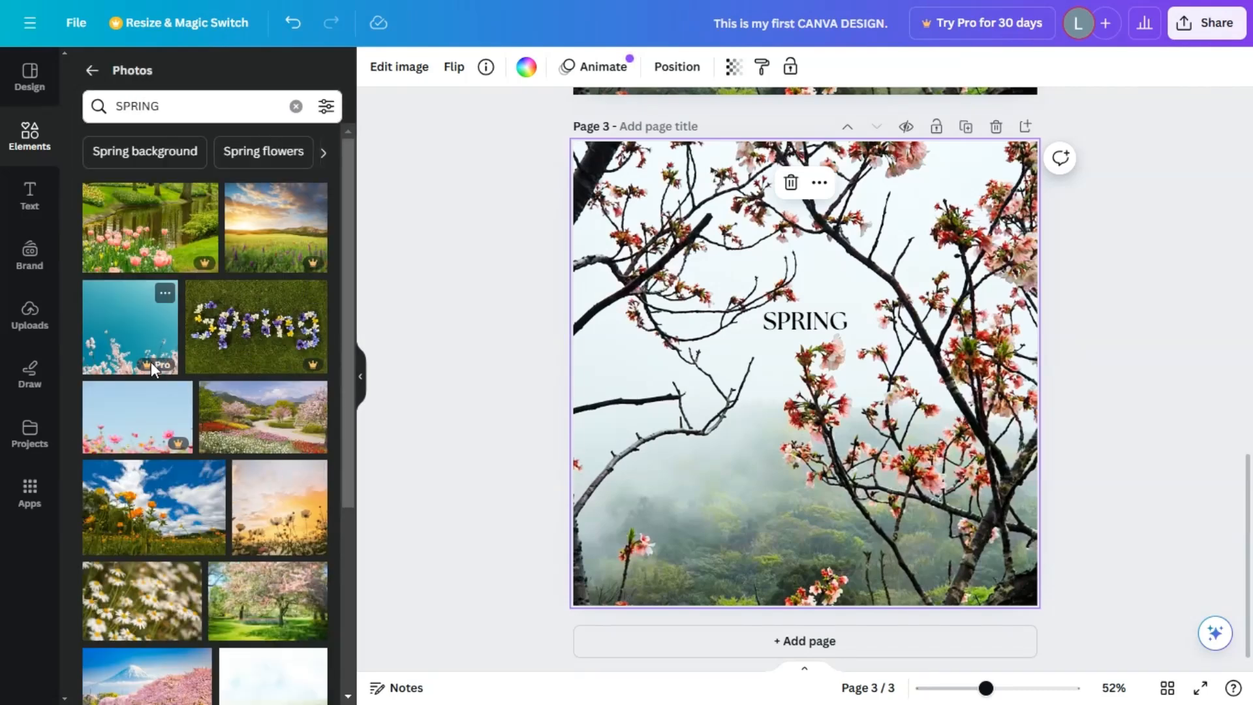
Try the Pro blossom photo with the teal sky as page 3's background, and replace it with the free park photo of a blossoming tree.
mouse_move(156, 373)
left_click_drag(131, 337, 596, 383)
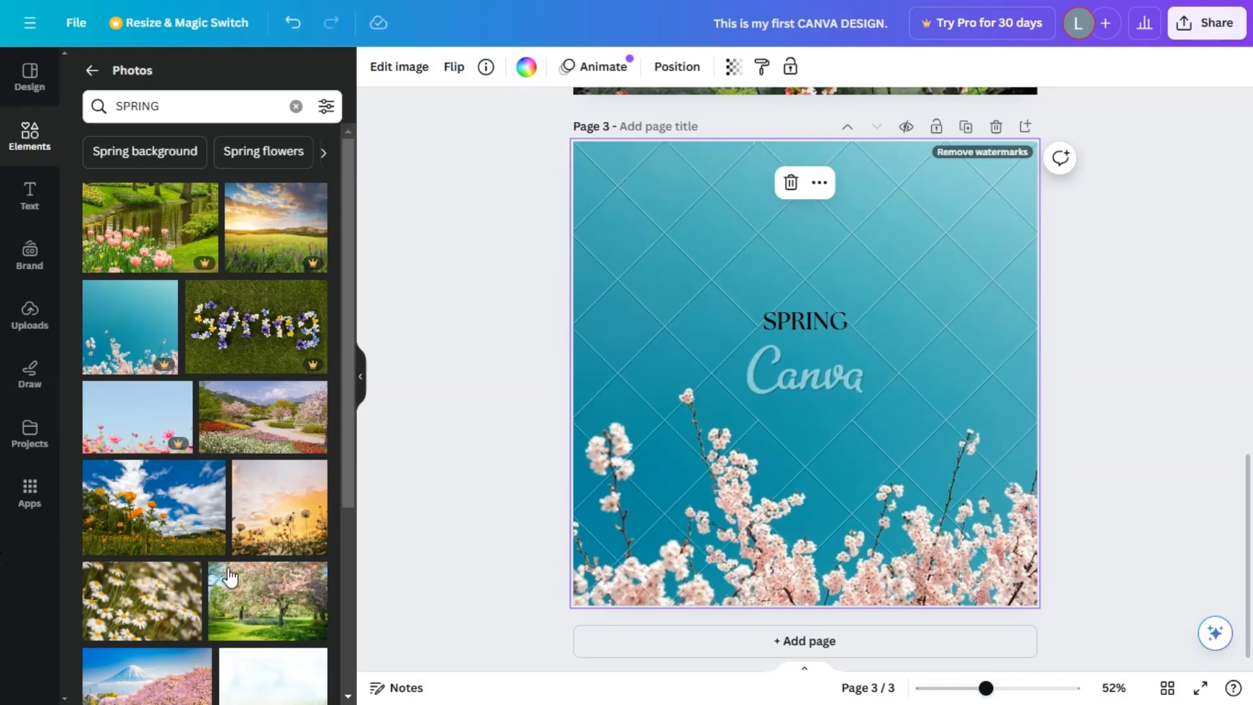
scroll(92, 568, "down", 4)
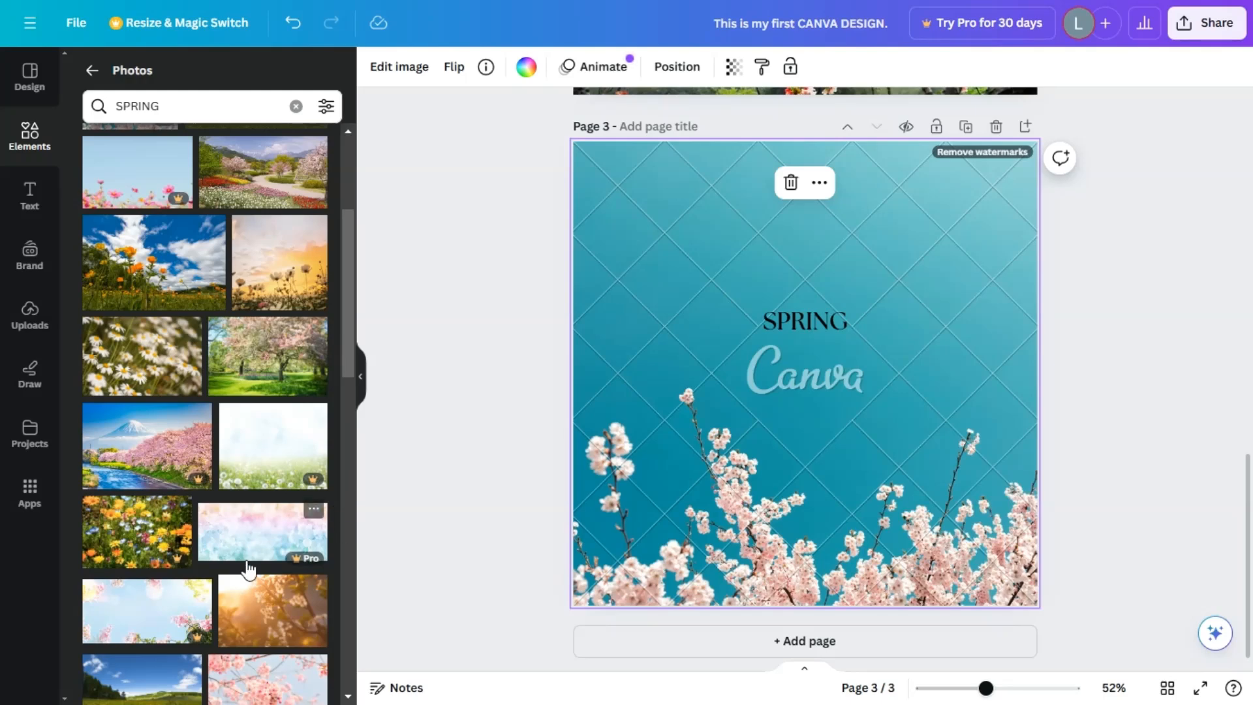
left_click_drag(282, 358, 586, 429)
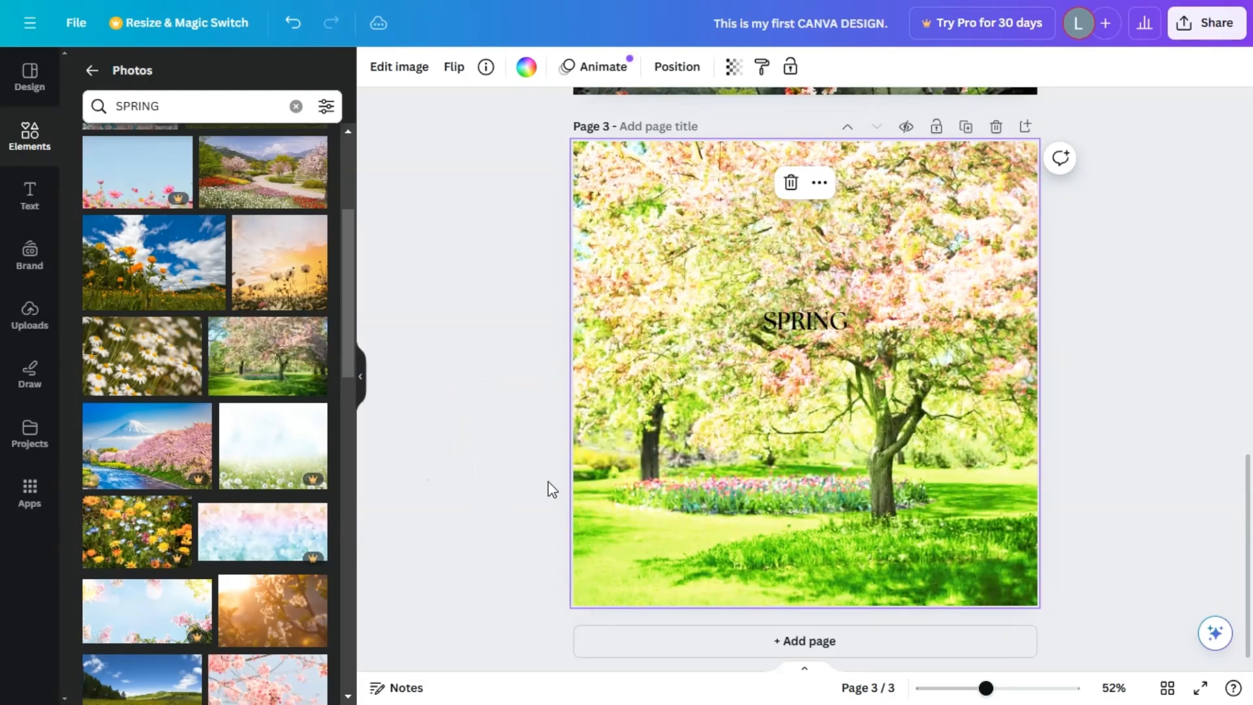
scroll(1140, 390, "up", 7)
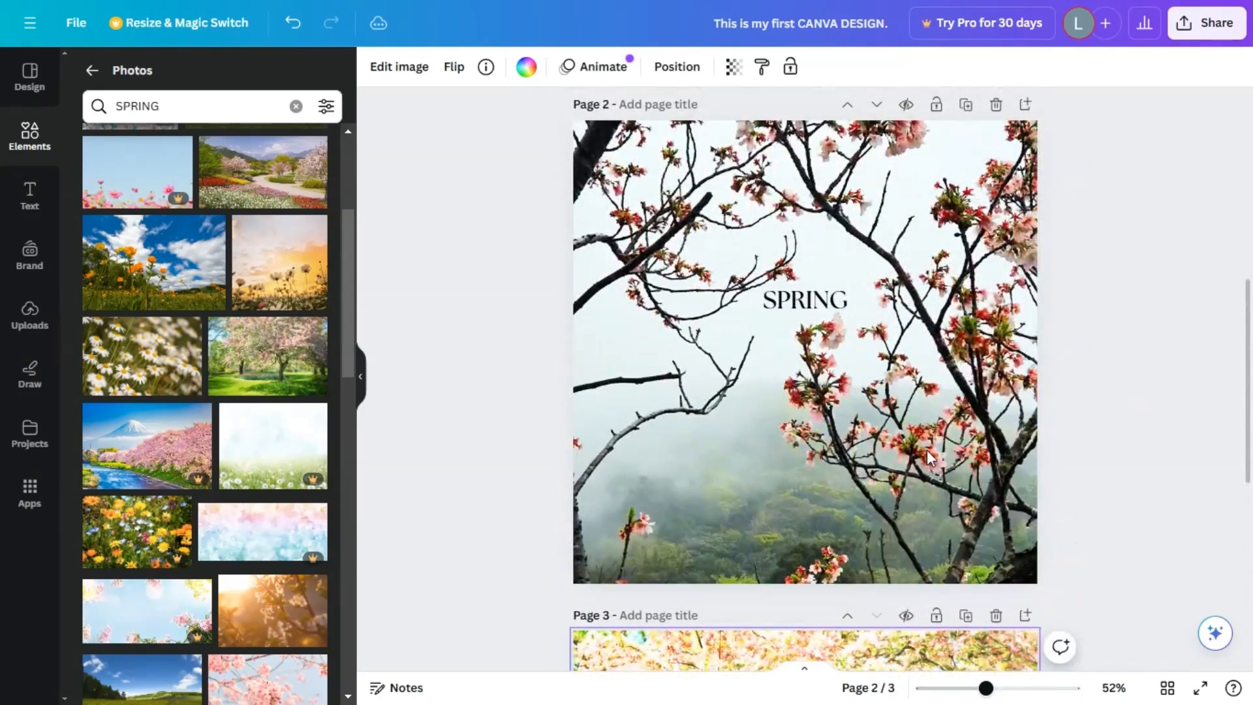
scroll(1045, 471, "down", 7)
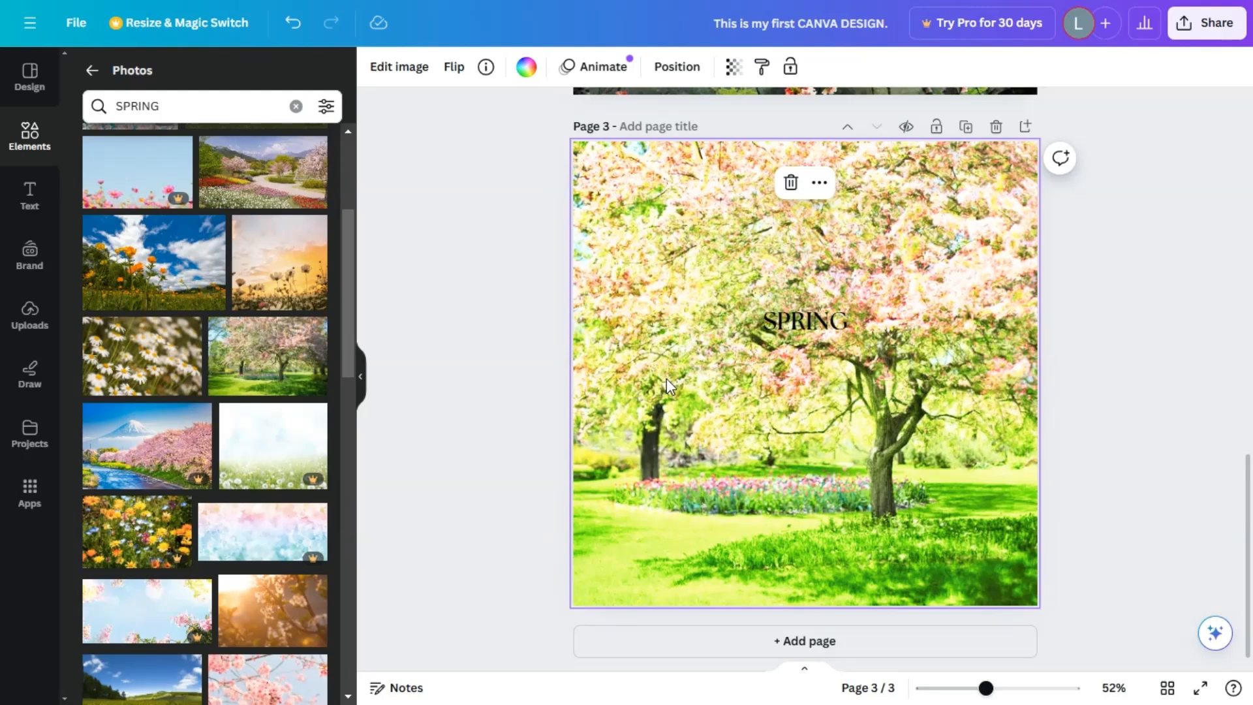
Reset all image adjustments on page 3's background photo.
left_click(412, 71)
left_click(214, 76)
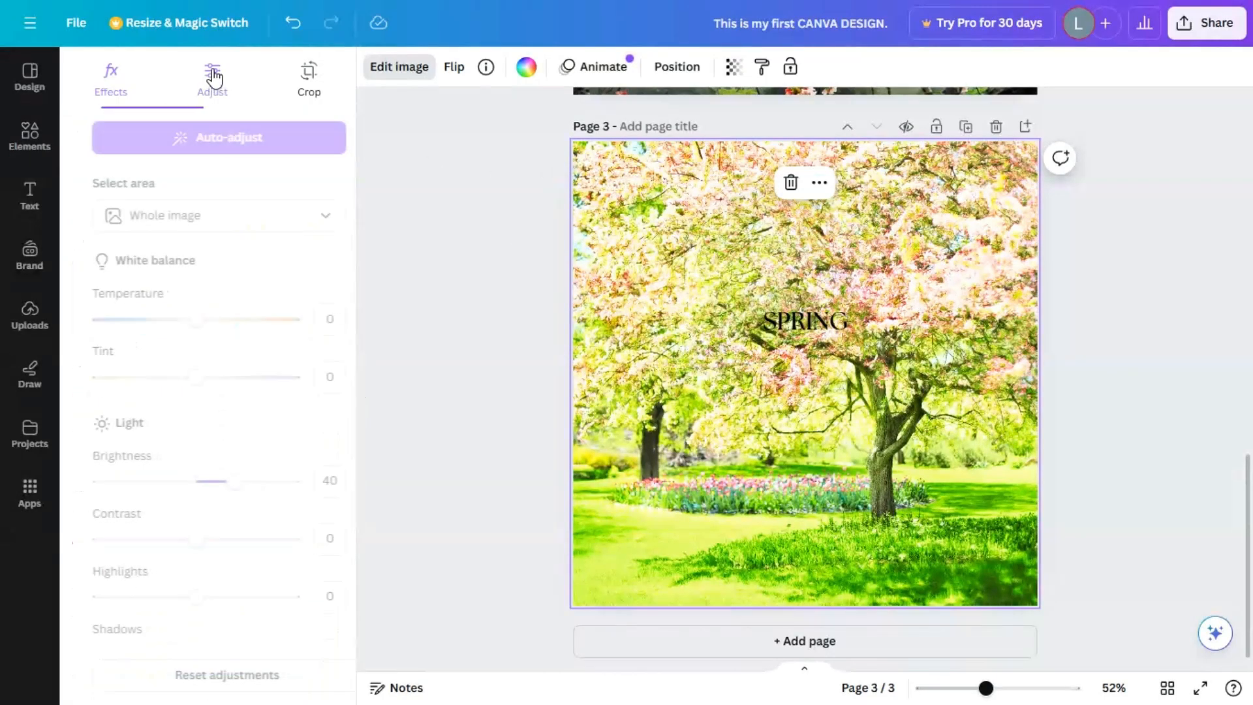
scroll(252, 402, "down", 2)
left_click(225, 690)
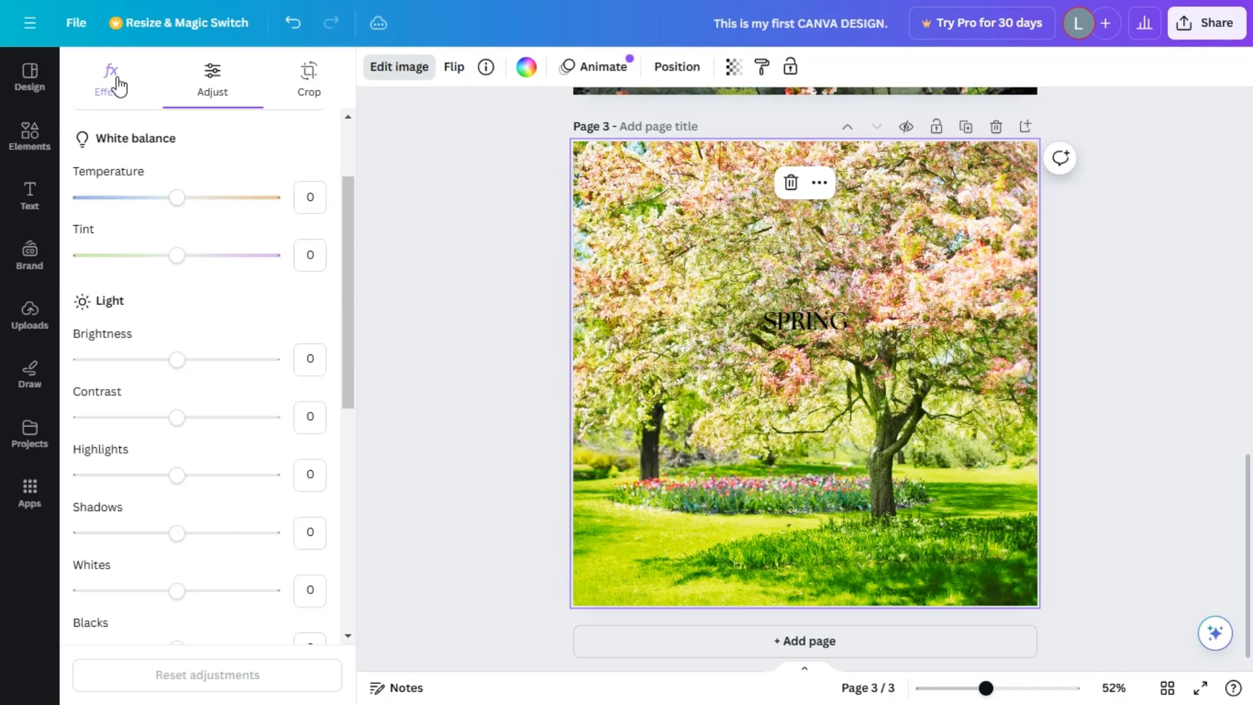
left_click(463, 197)
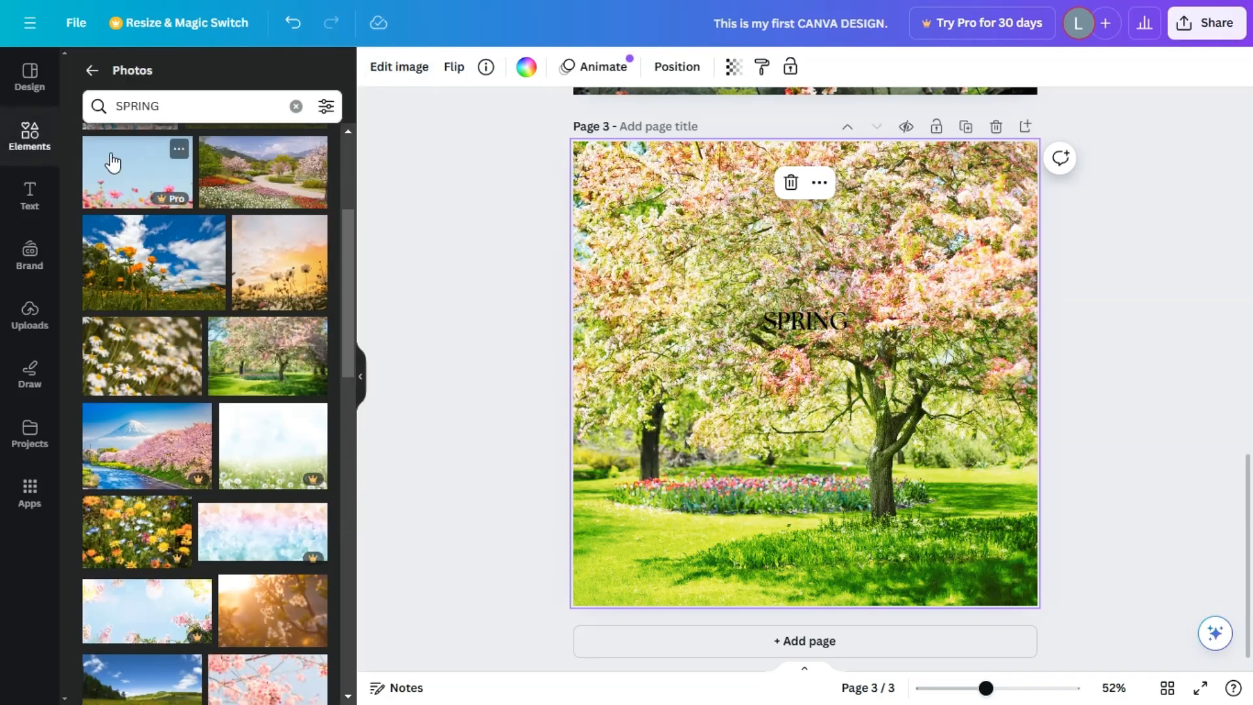
Replace page 3's background with the golden sunlit photo of a blossoming branch from the SPRING results.
scroll(209, 612, "down", 2)
left_click_drag(274, 493, 643, 504)
left_click(1121, 400)
left_click(881, 508)
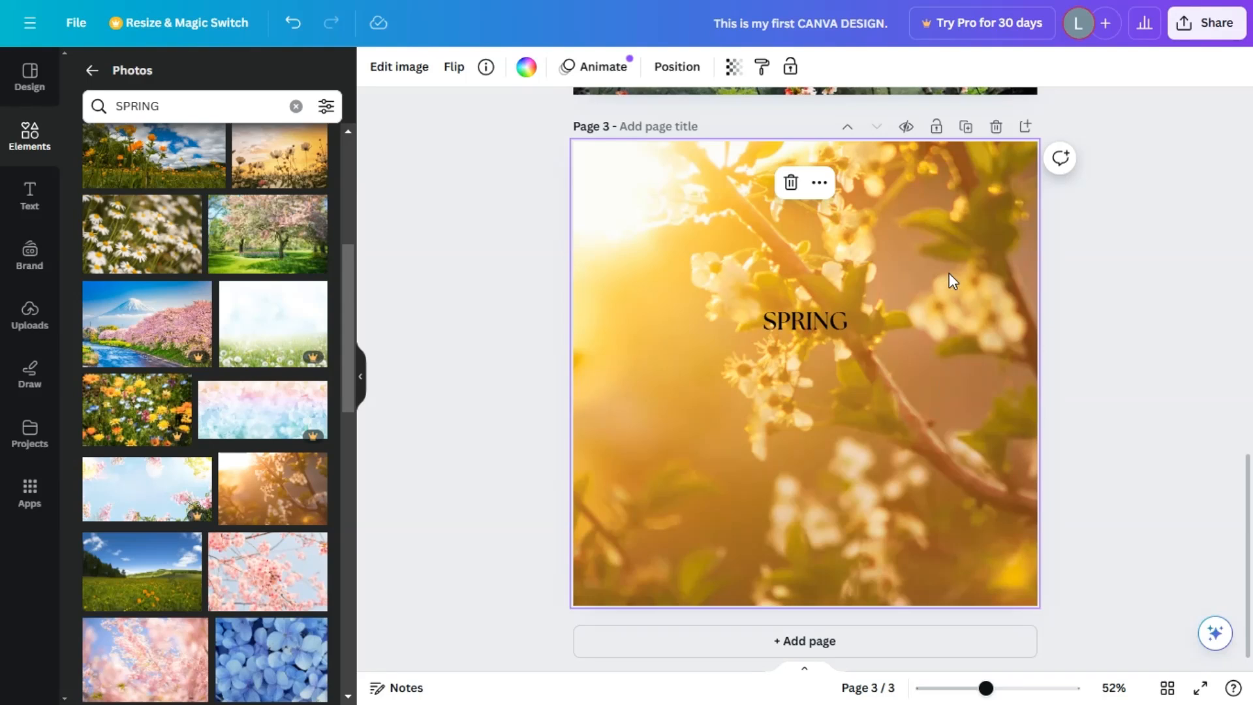
Detach page 3's photo from the background, set the page colour to black #000000, and make the photo the background again.
right_click(679, 352)
left_click(834, 606)
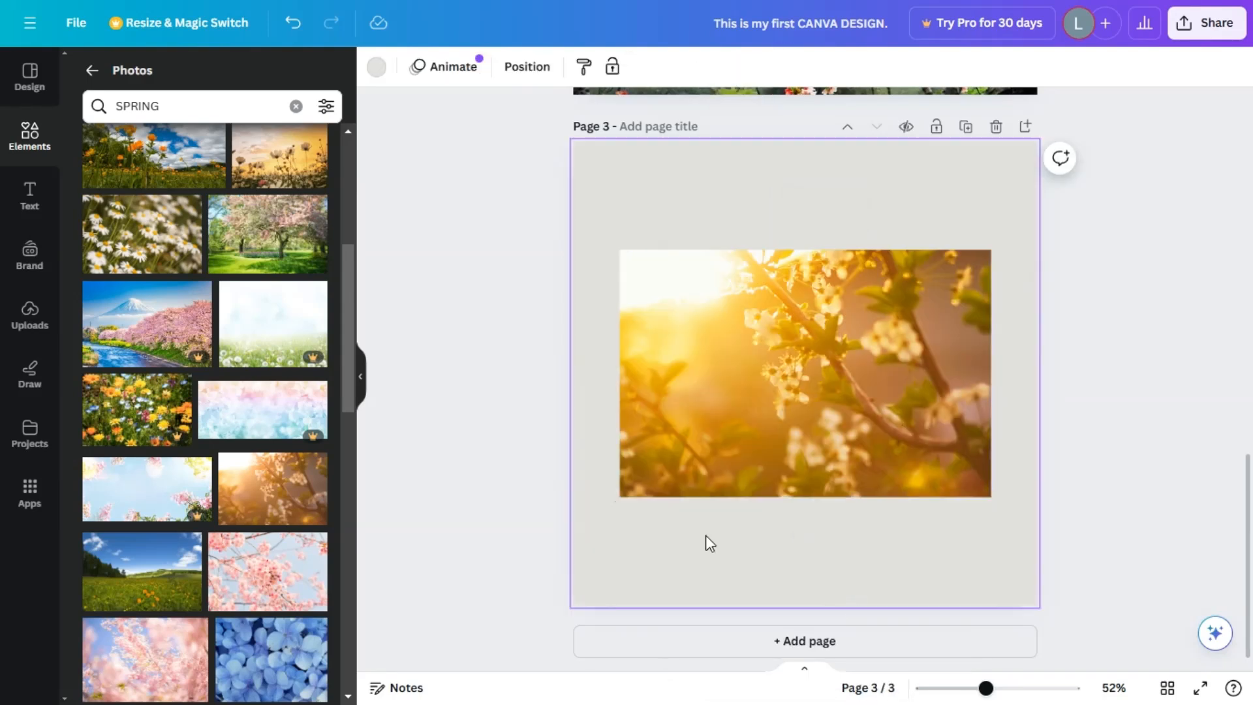
left_click(377, 66)
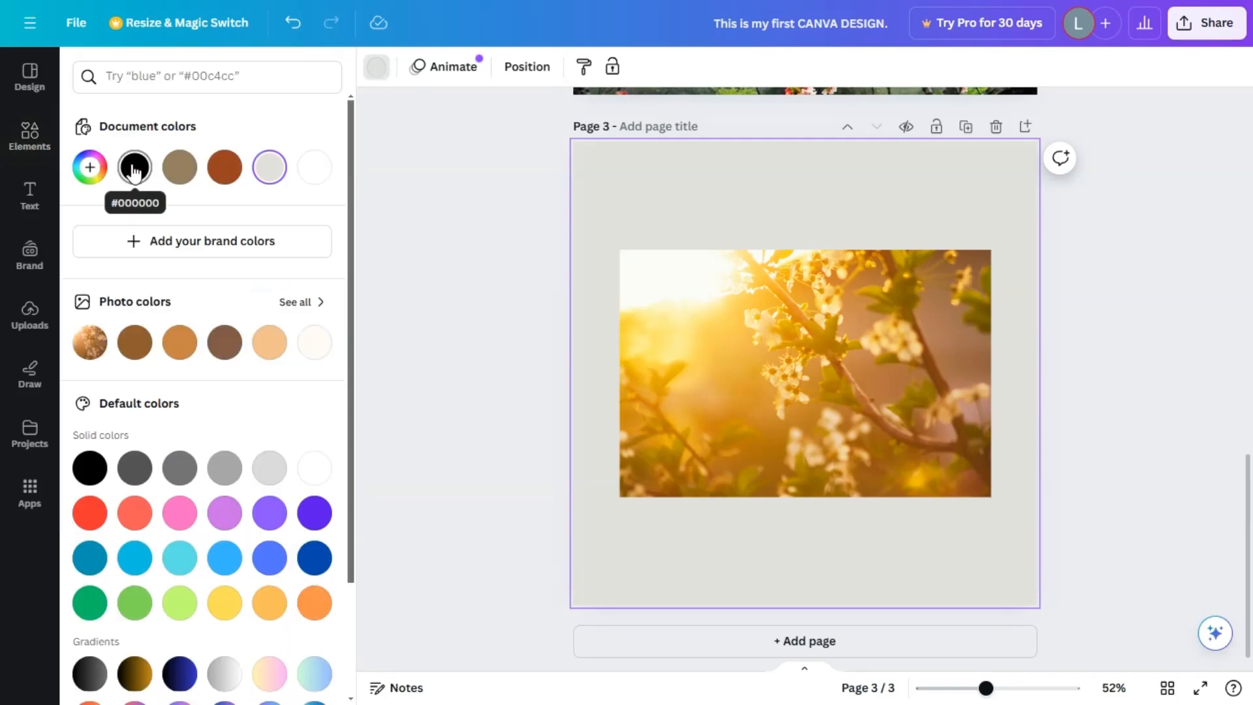
left_click(135, 167)
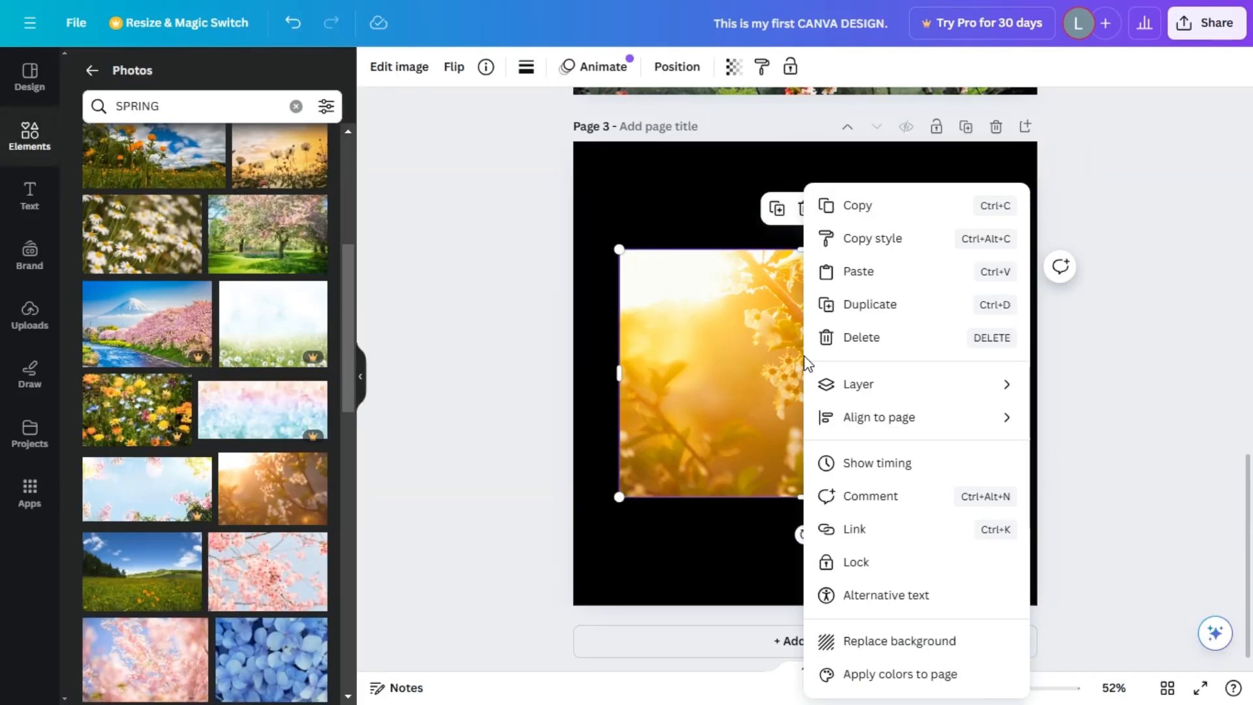
left_click(928, 641)
left_click(1008, 243)
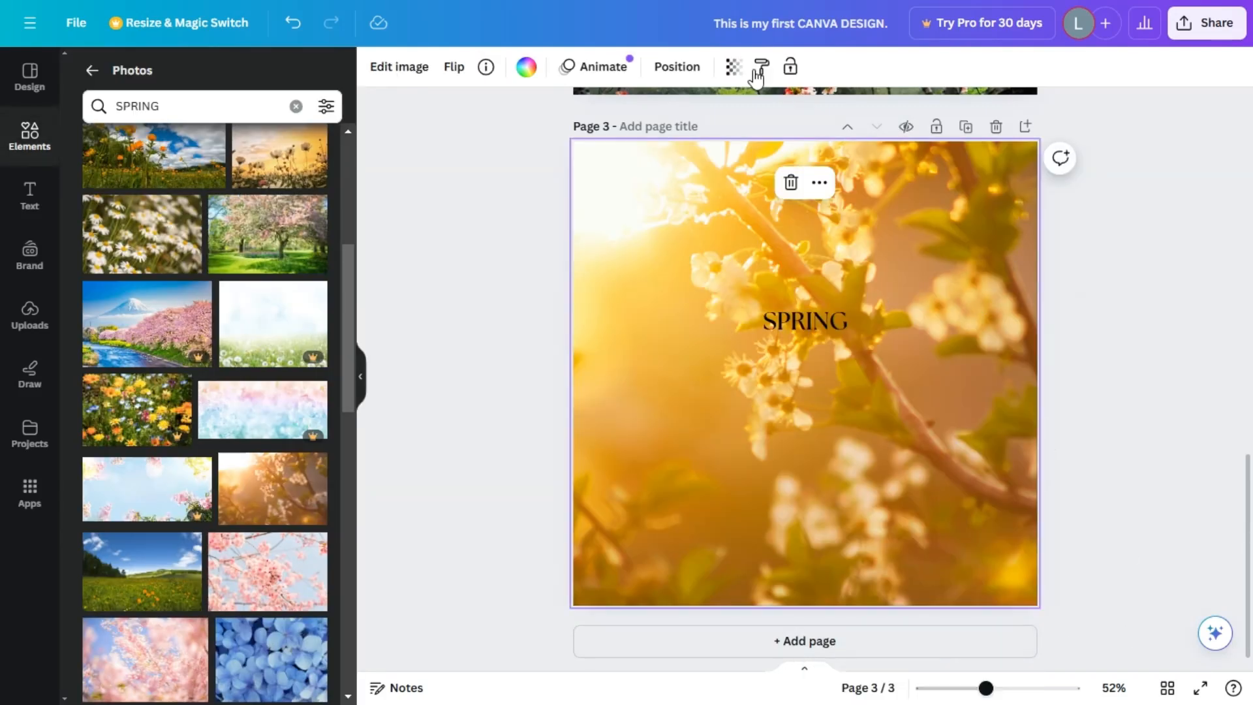
Lower the opacity of page 3's background photo and recolour the SPRING text with the light grey document colour.
left_click(733, 66)
left_click_drag(681, 139, 646, 137)
left_click(777, 318)
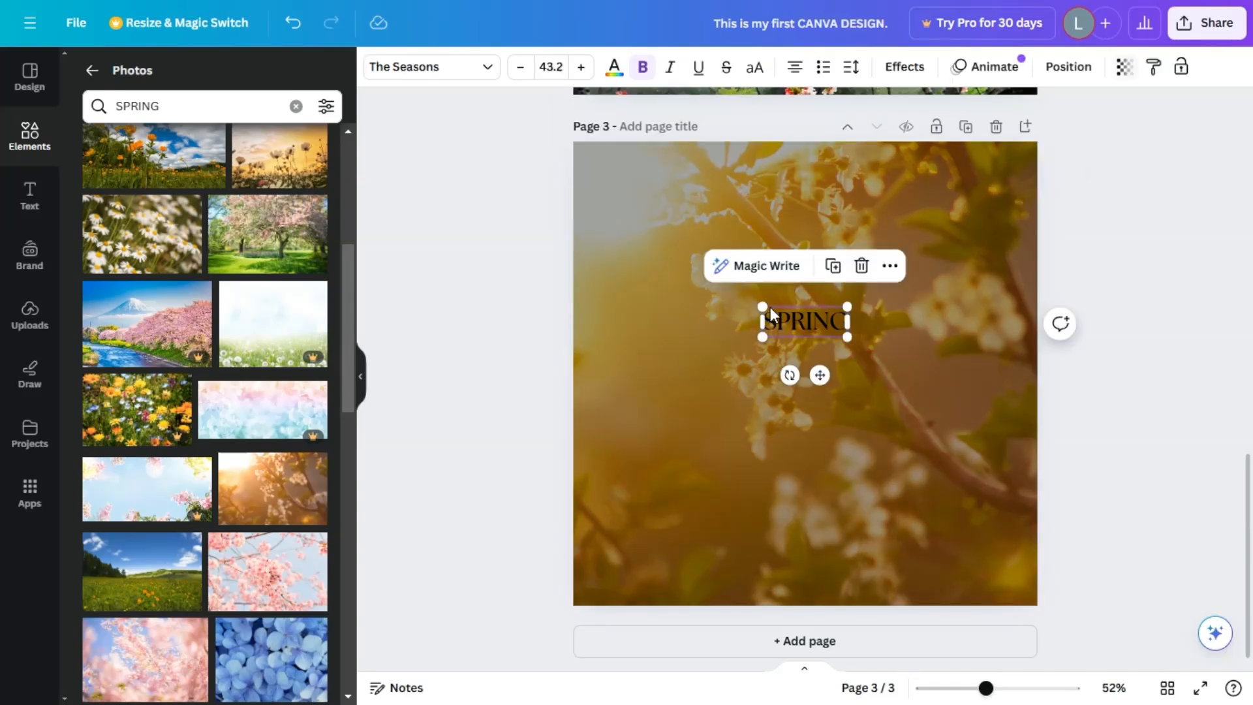
left_click(614, 66)
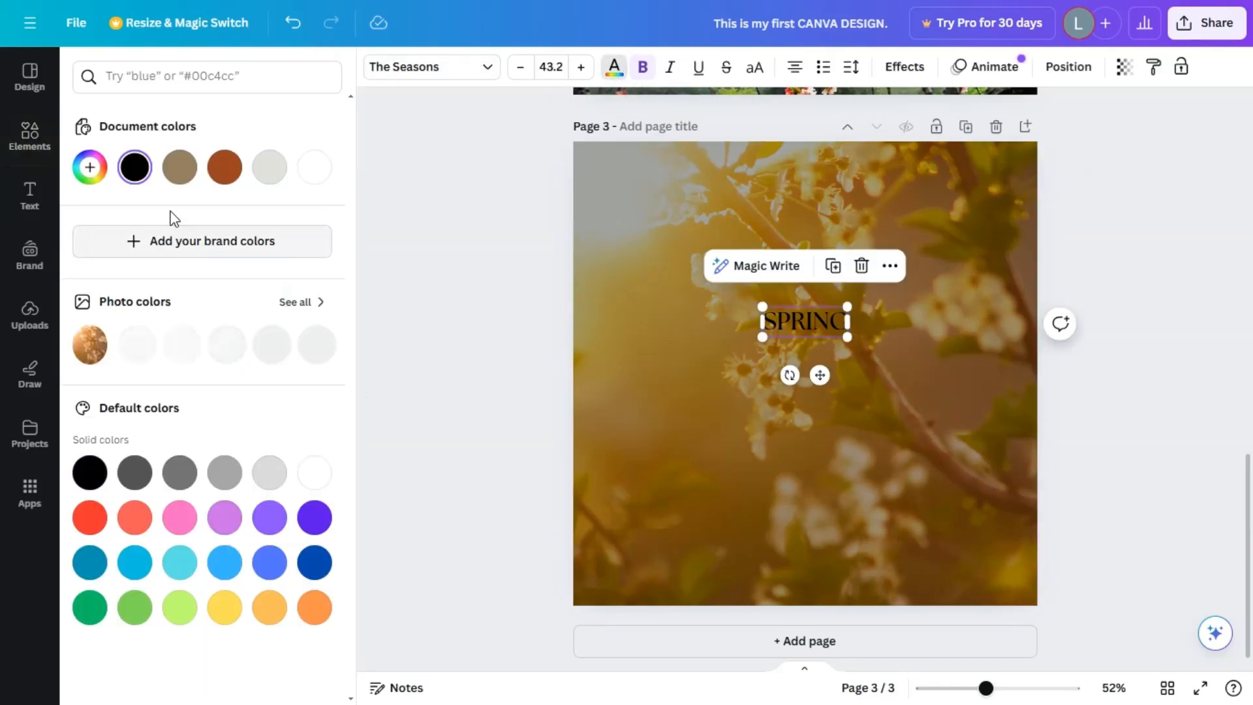
left_click(271, 167)
left_click(1141, 290)
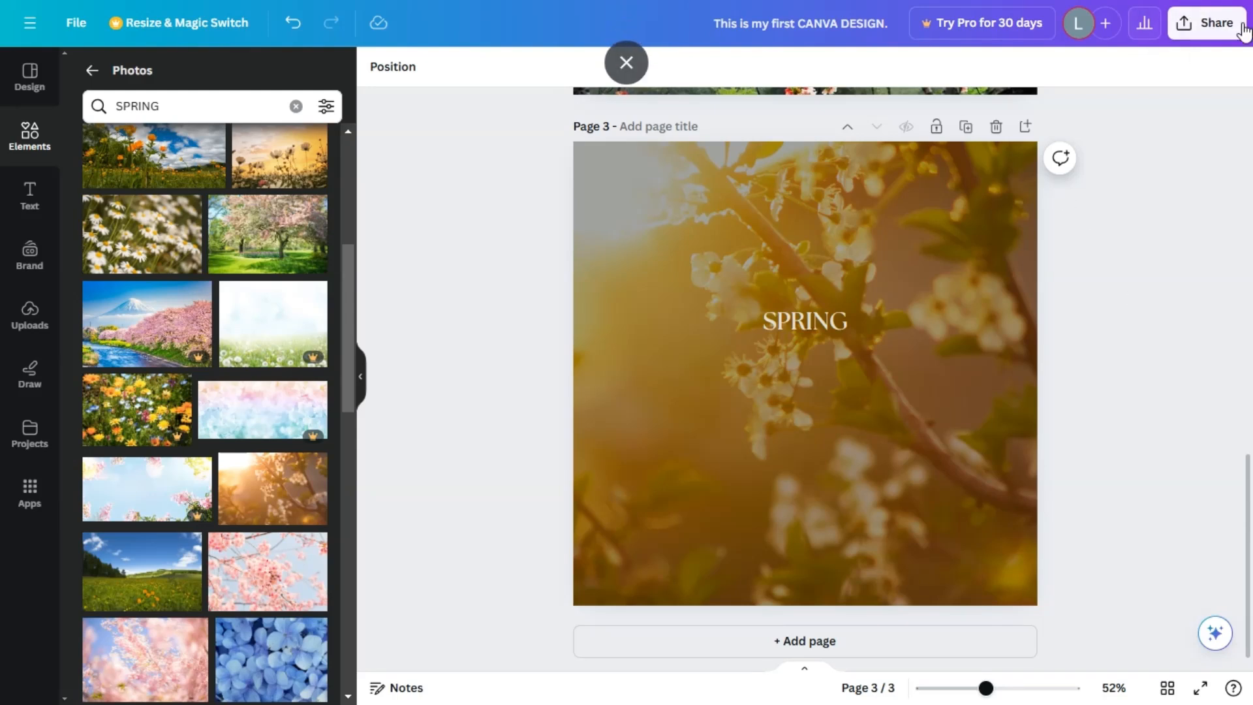
Download only pages 2 and 3 of the design as PNG files.
left_click(1221, 36)
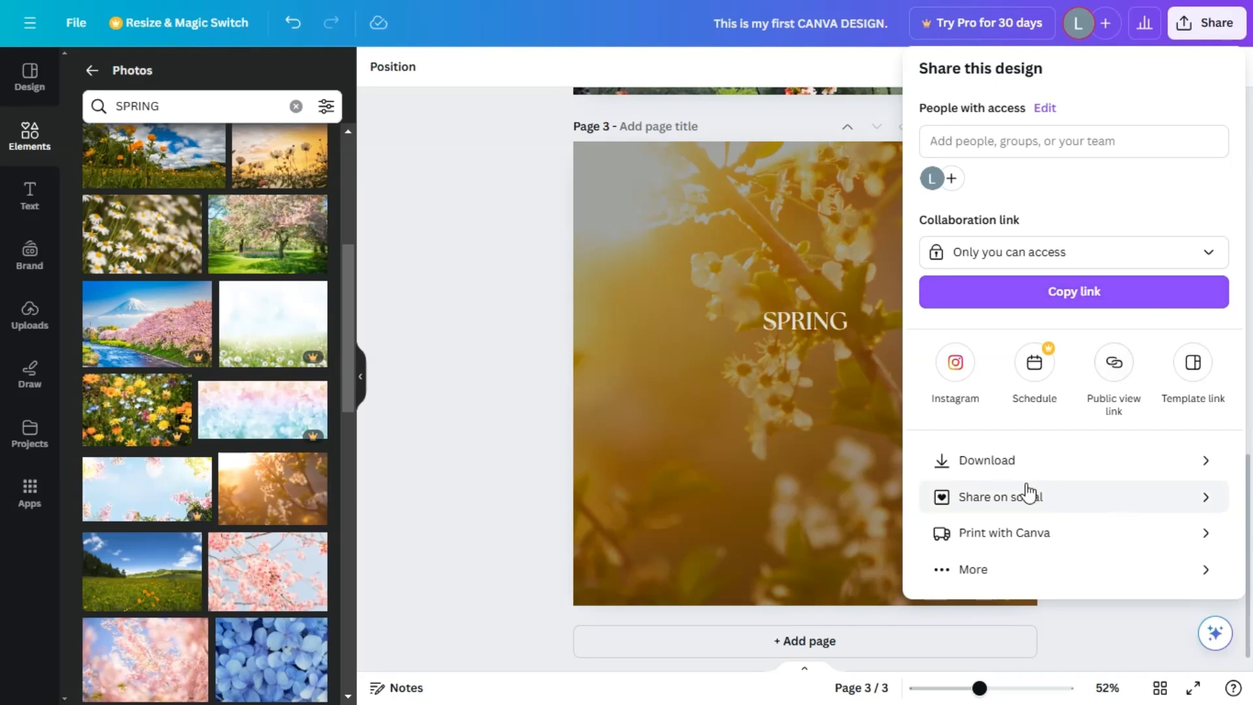
left_click(1023, 461)
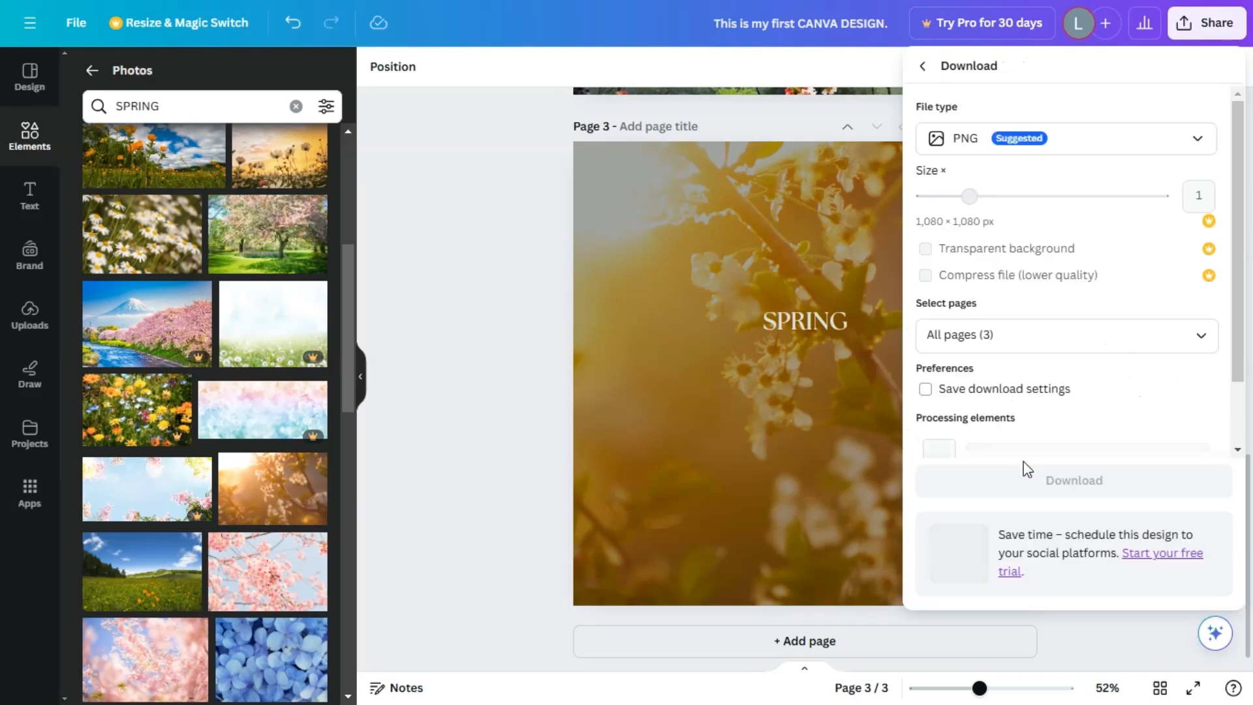
left_click(1208, 145)
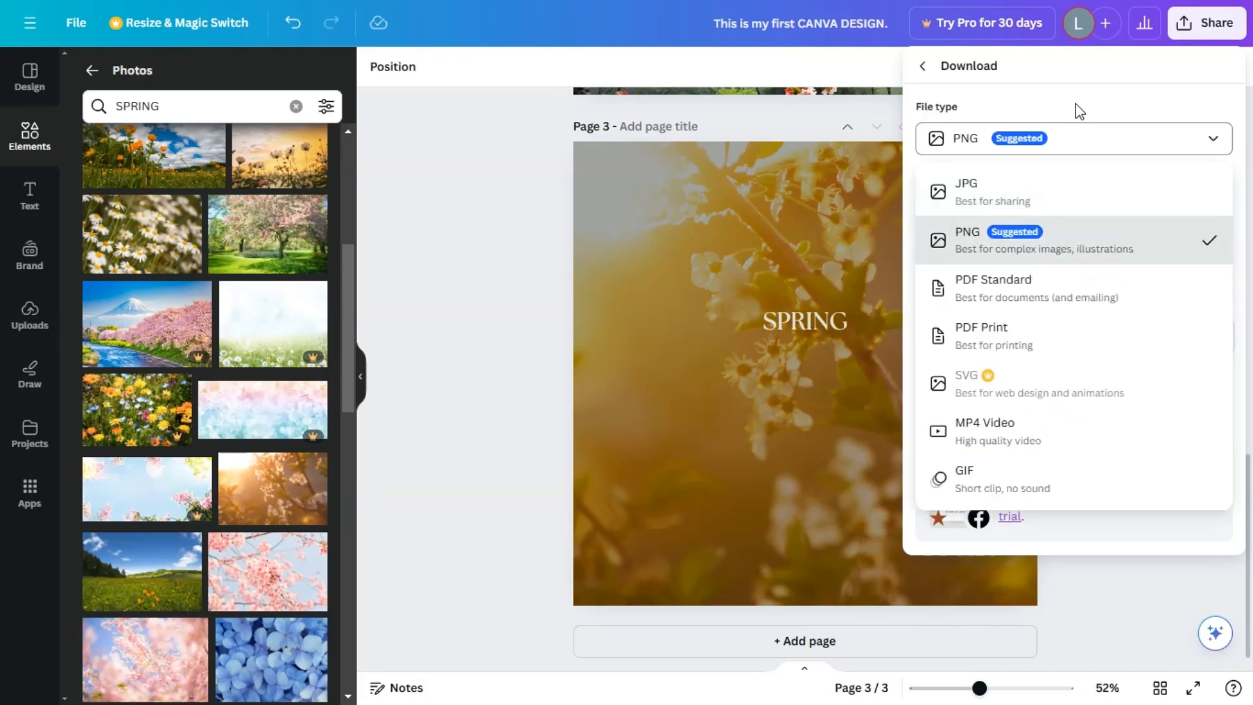
left_click(1218, 145)
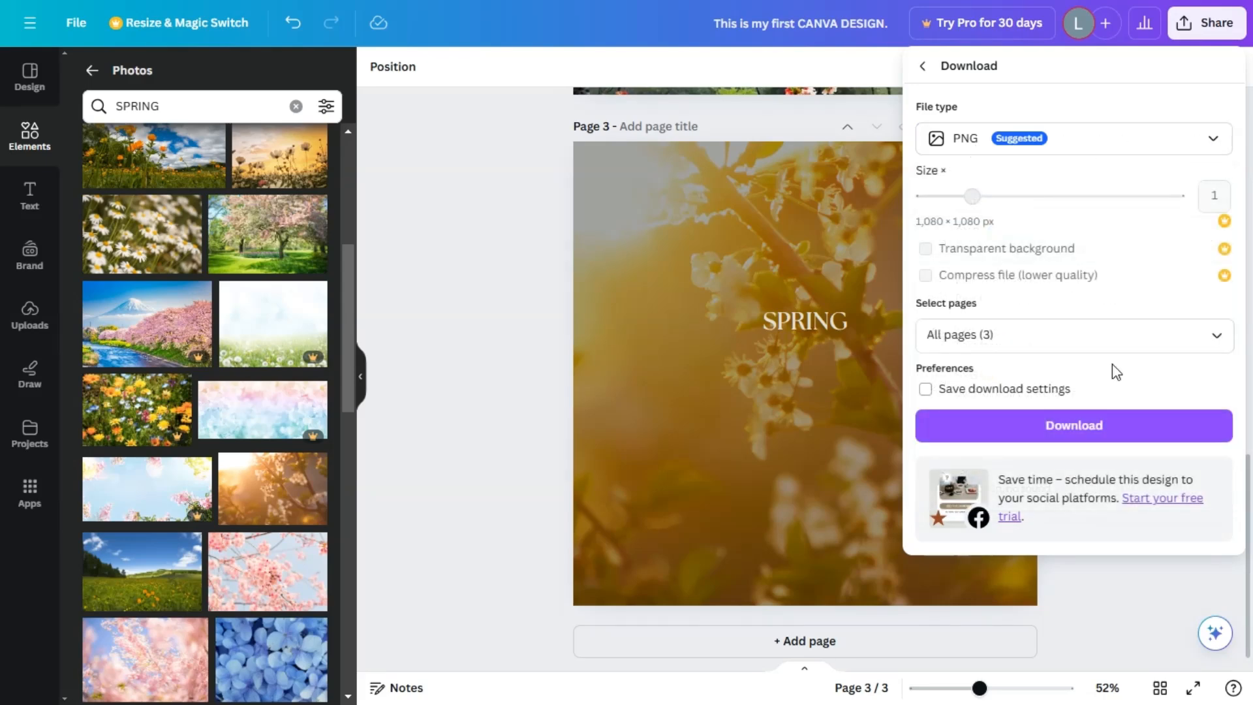
left_click(1218, 337)
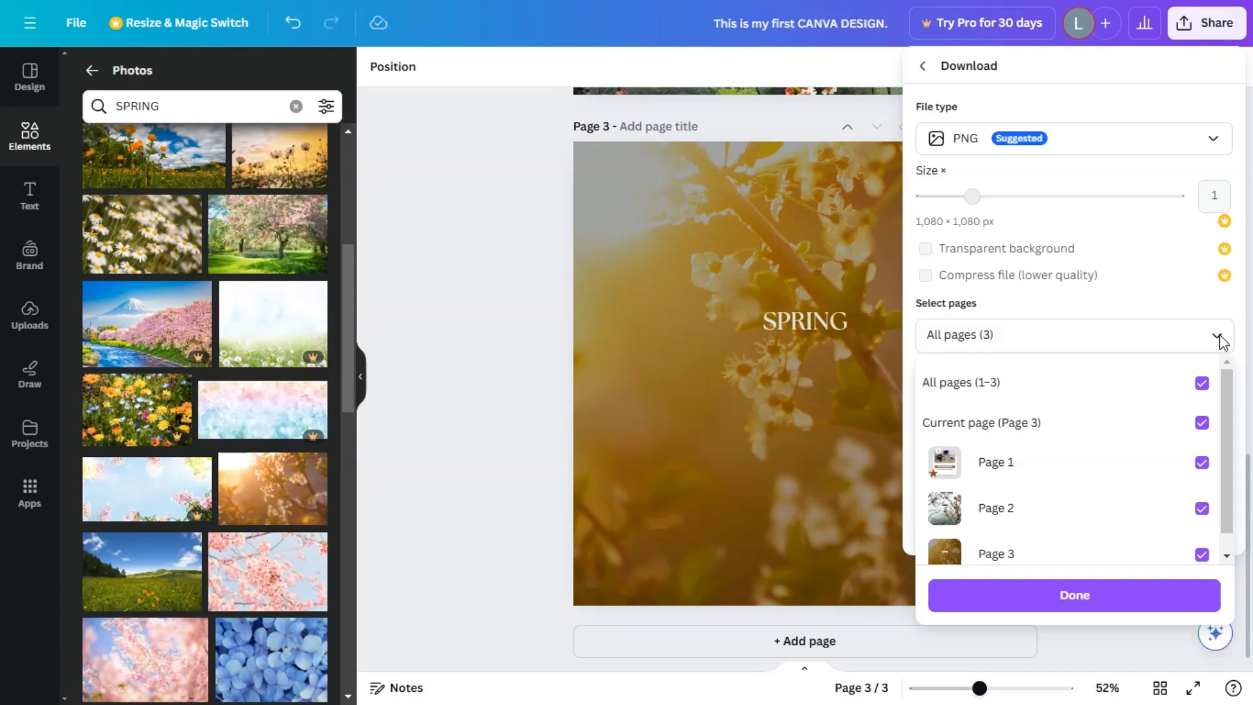
left_click(1203, 465)
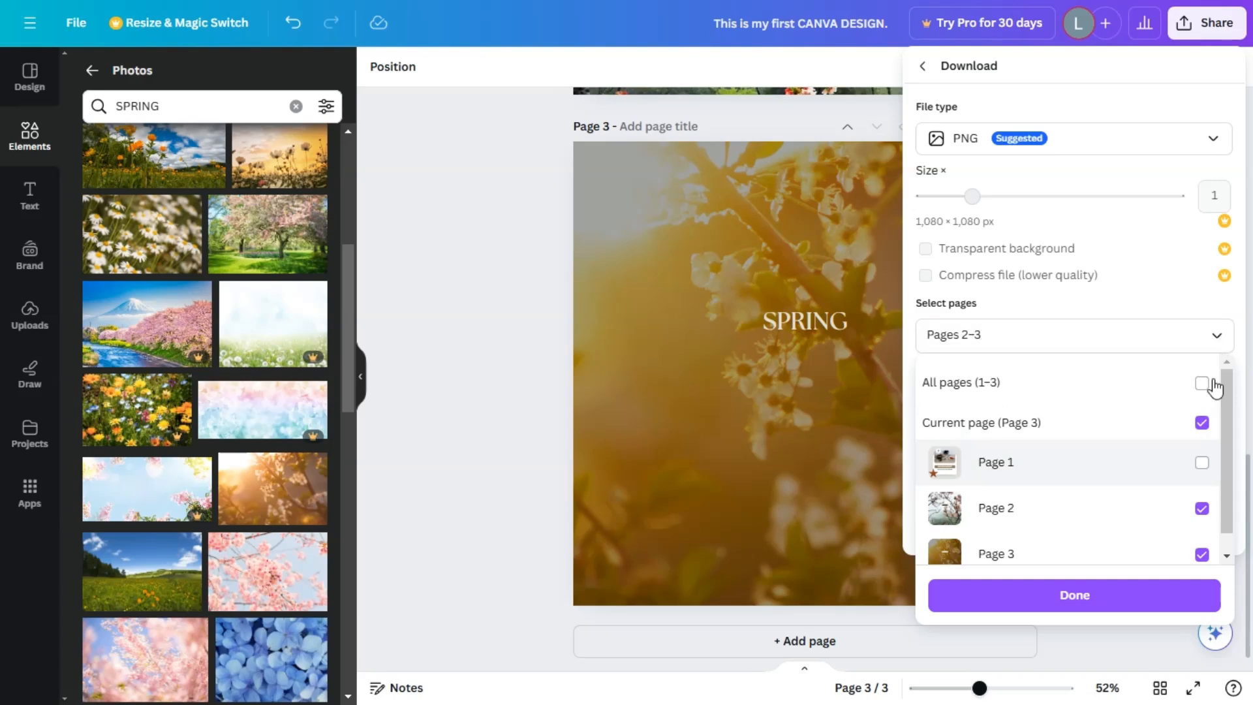
left_click(1175, 299)
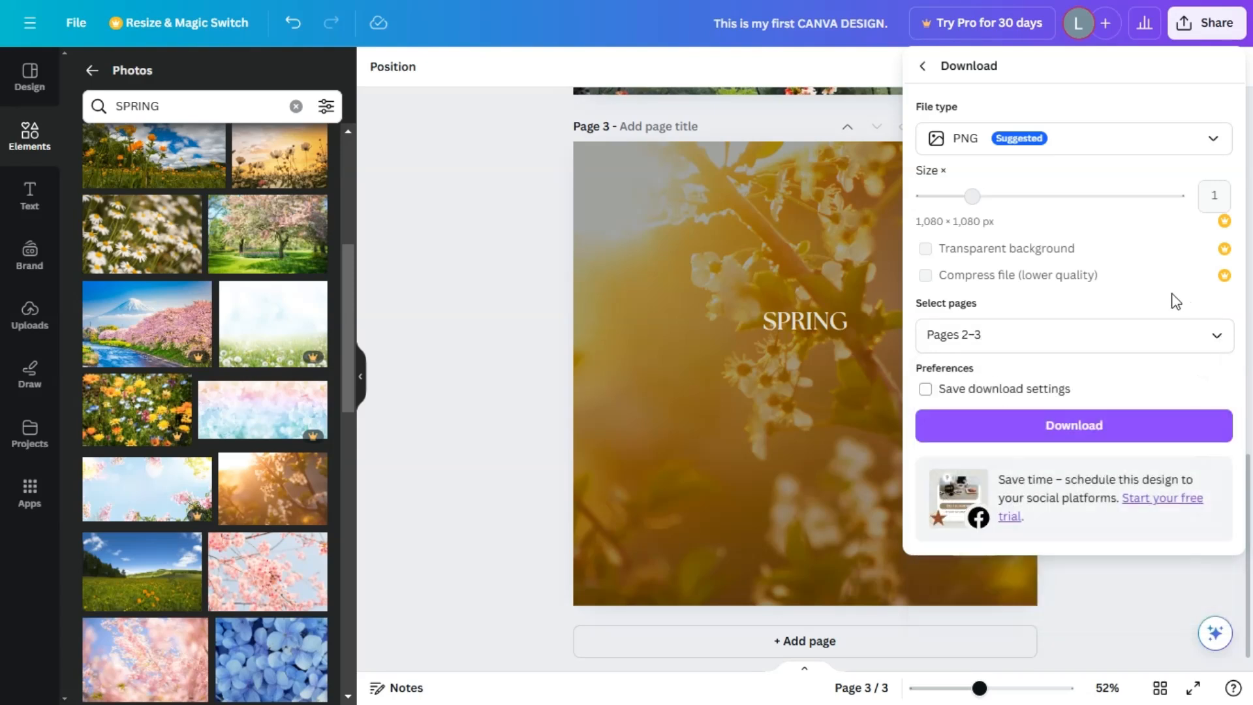
left_click(1093, 431)
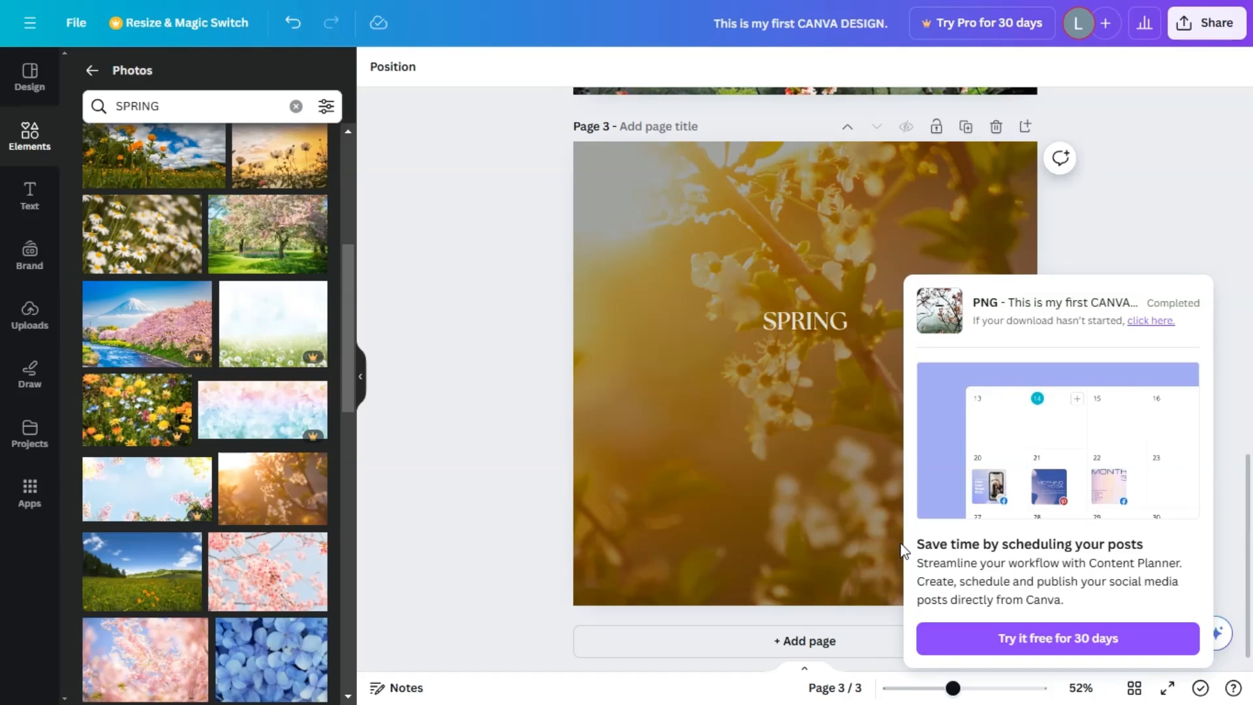
left_click(31, 81)
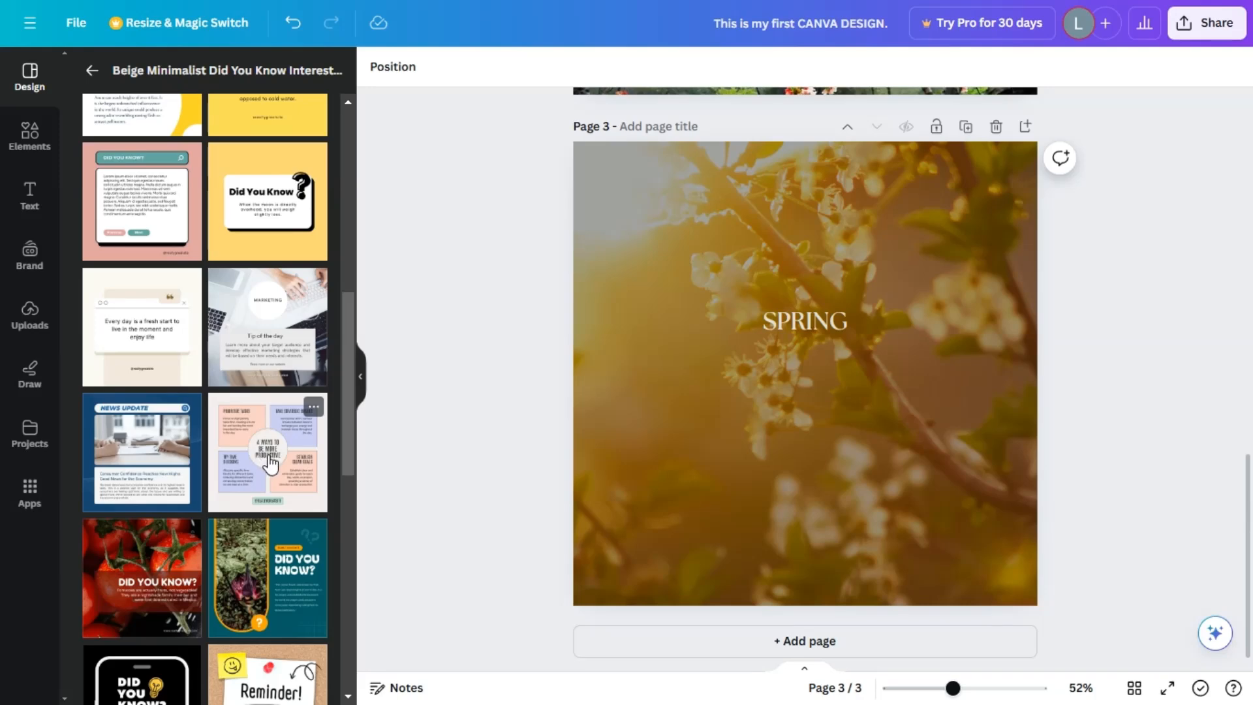
scroll(270, 464, "down", 4)
scroll(274, 470, "up", 6)
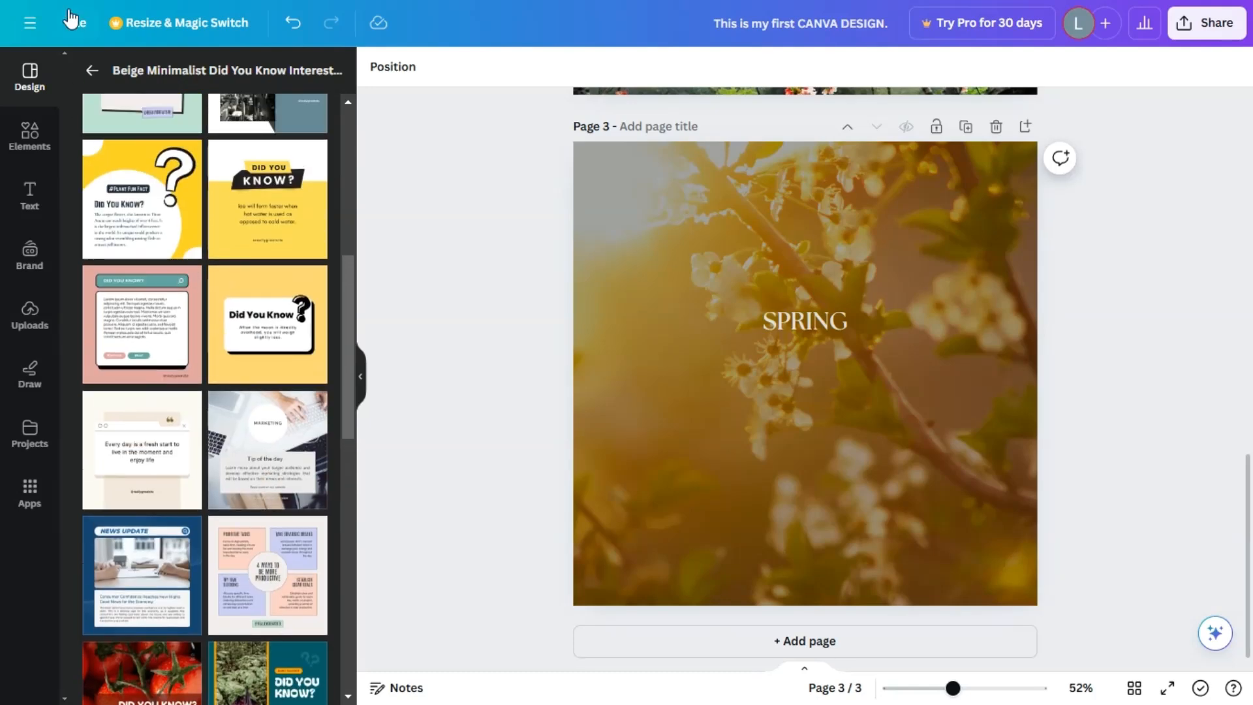
Show the rulers and guides and the margins in the design.
left_click(74, 29)
mouse_move(291, 246)
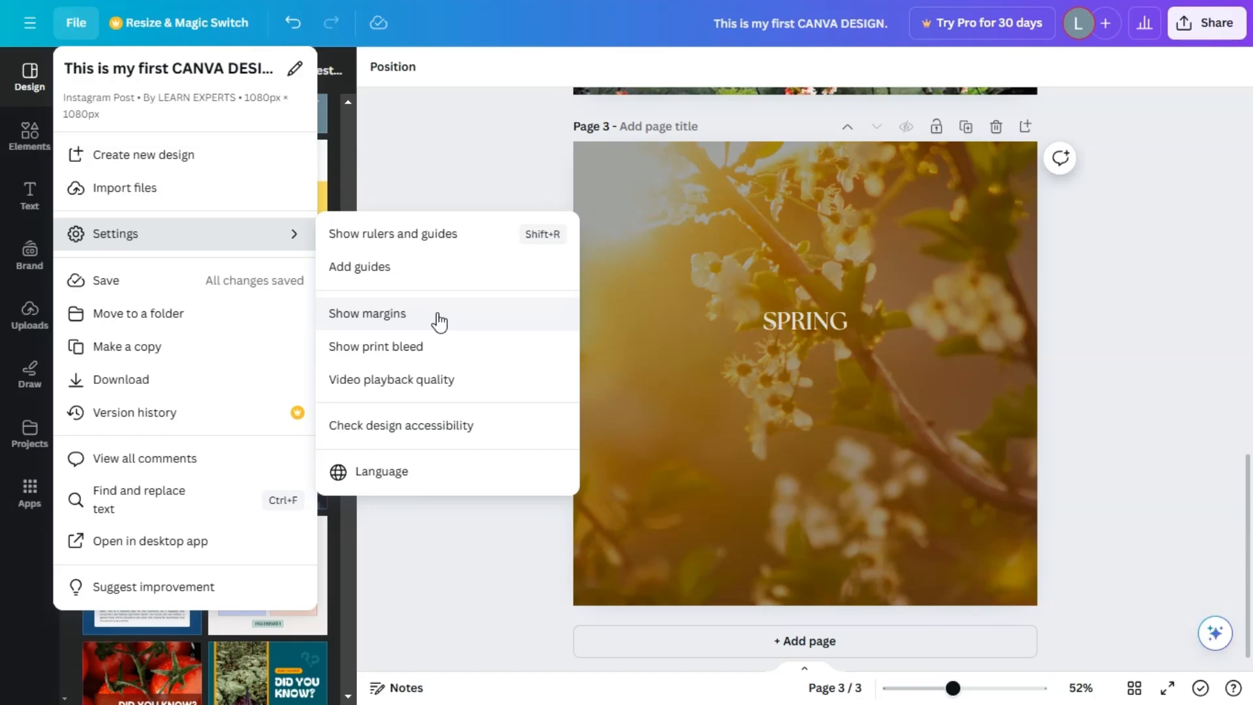
left_click(457, 236)
left_click(75, 23)
left_click(288, 233)
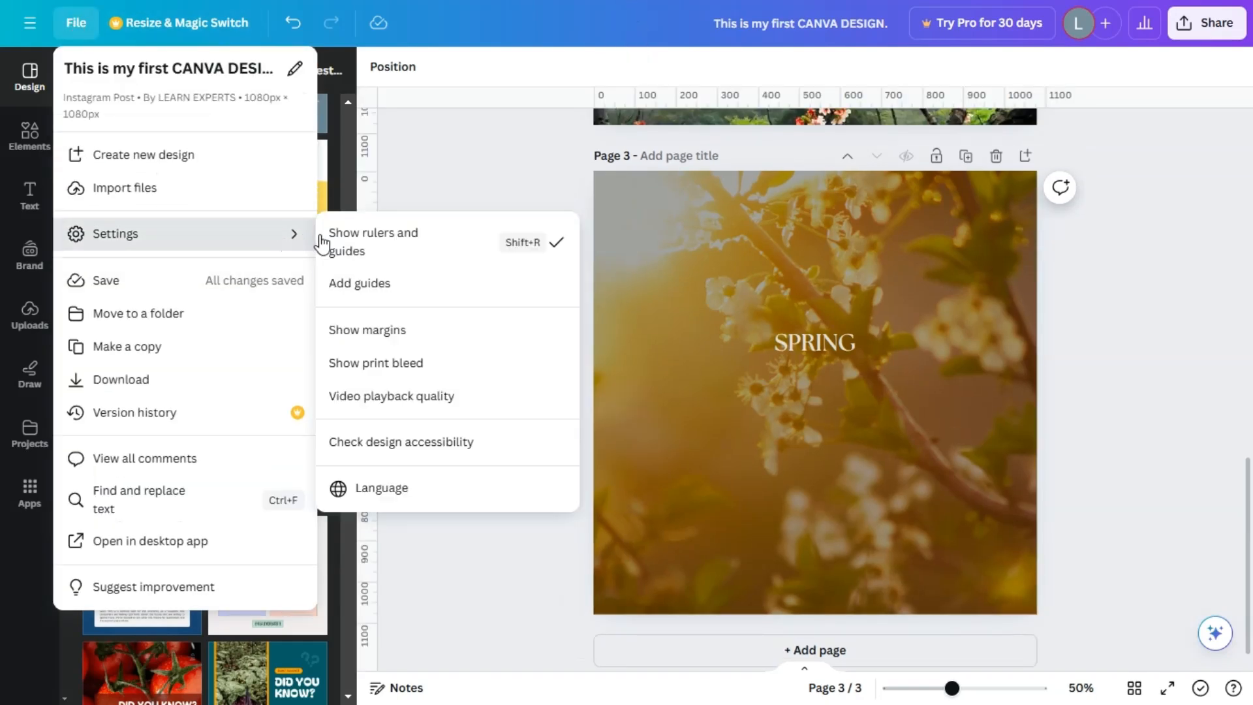
left_click(408, 331)
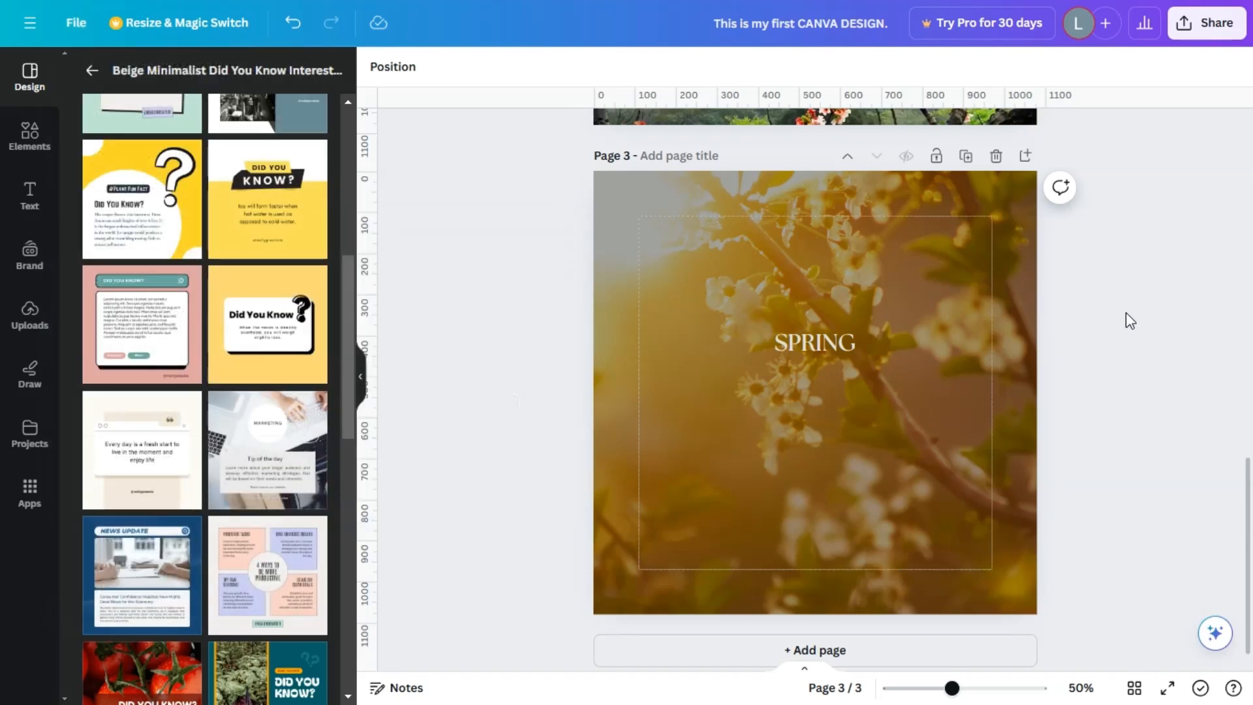
Move page 3's SPRING text down to mid-page and style it in Alex Brush at size 154.
left_click_drag(820, 336, 823, 376)
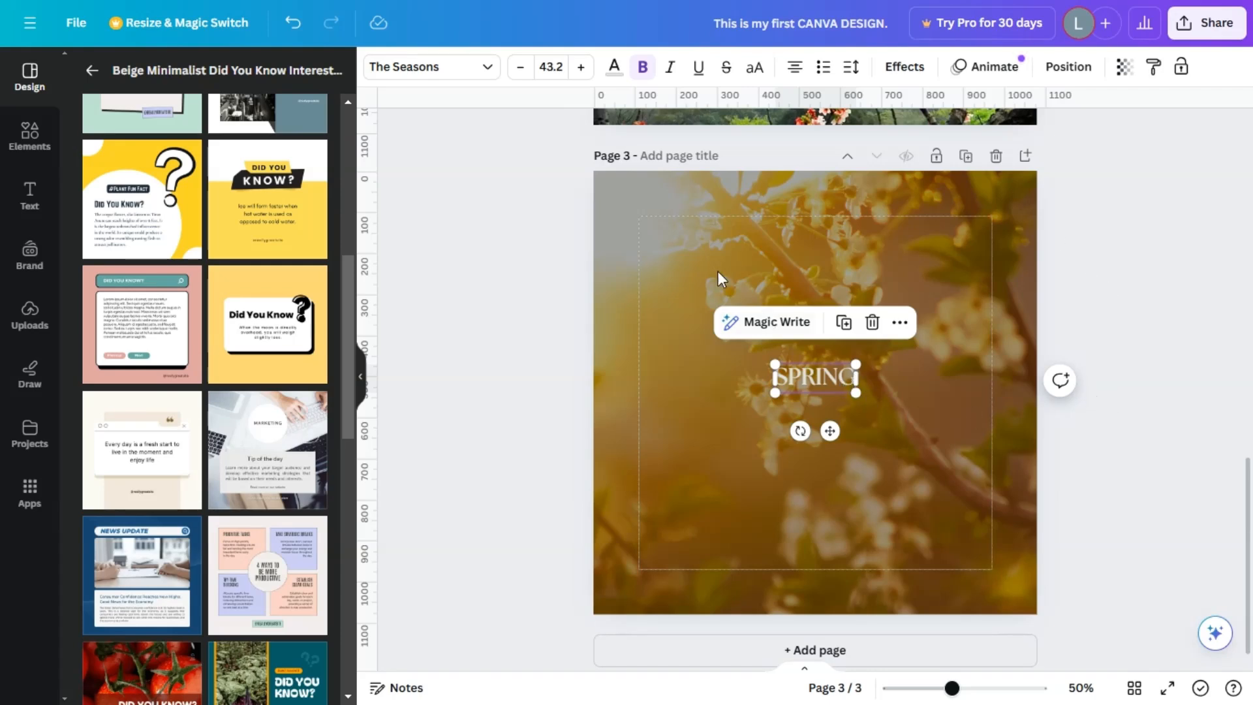
left_click(484, 71)
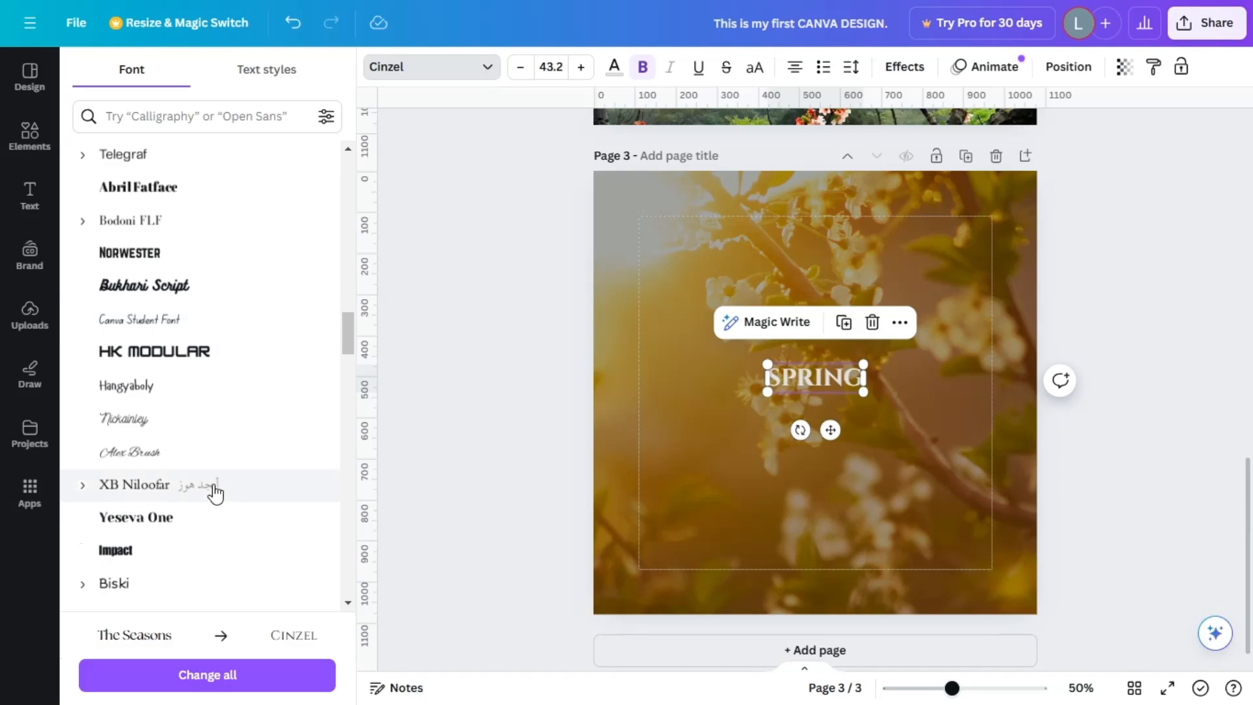
left_click(186, 468)
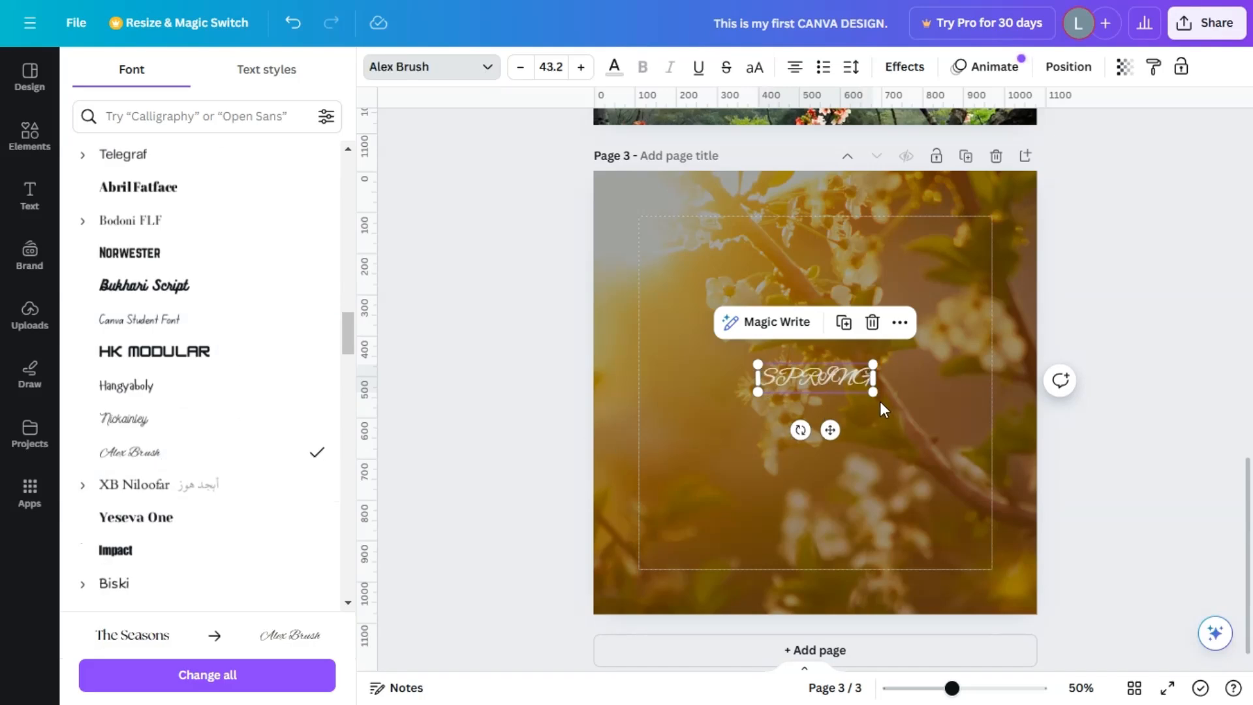
left_click_drag(878, 394, 1014, 474)
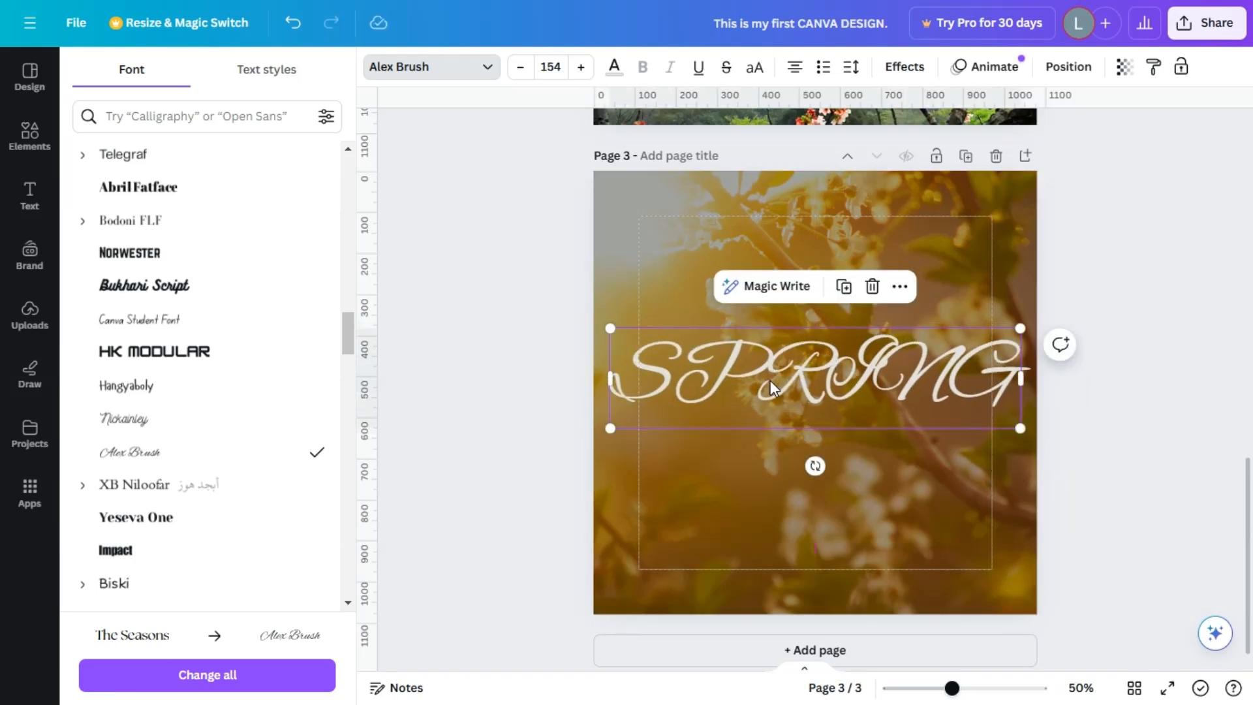
Rewrite page 3's all-caps heading as "Spring".
double_click(818, 362)
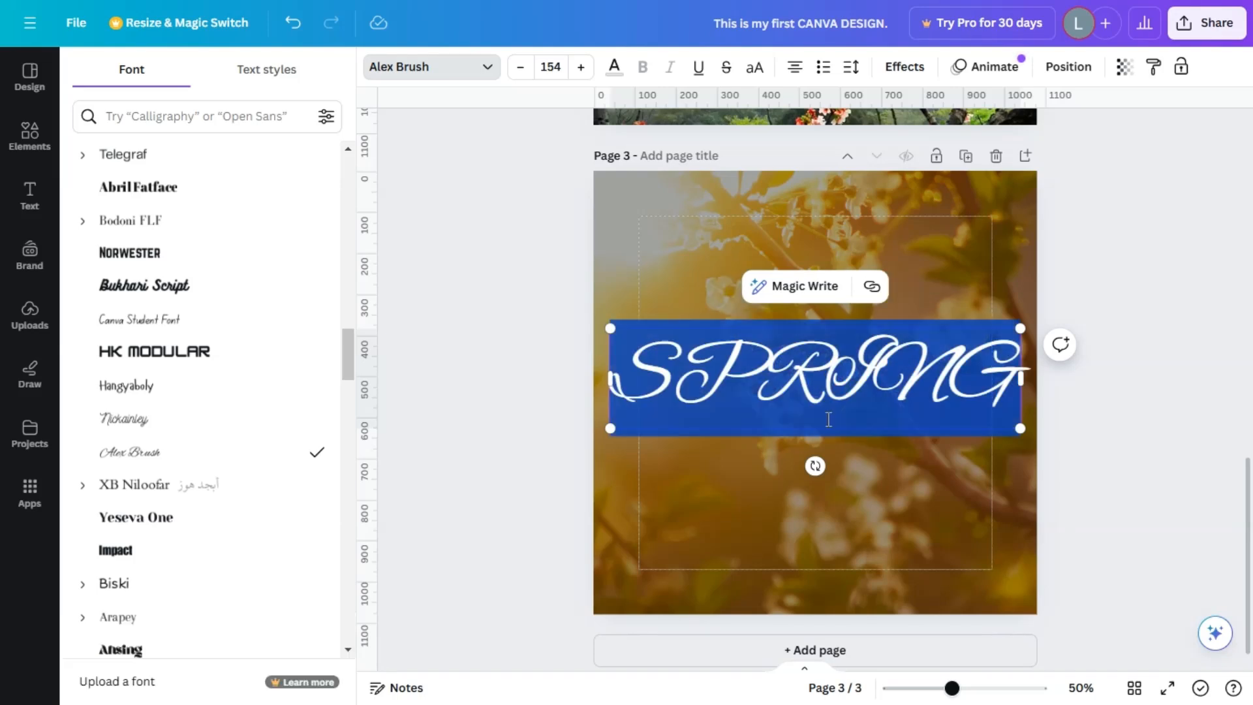
type("s")
key("BackSpace")
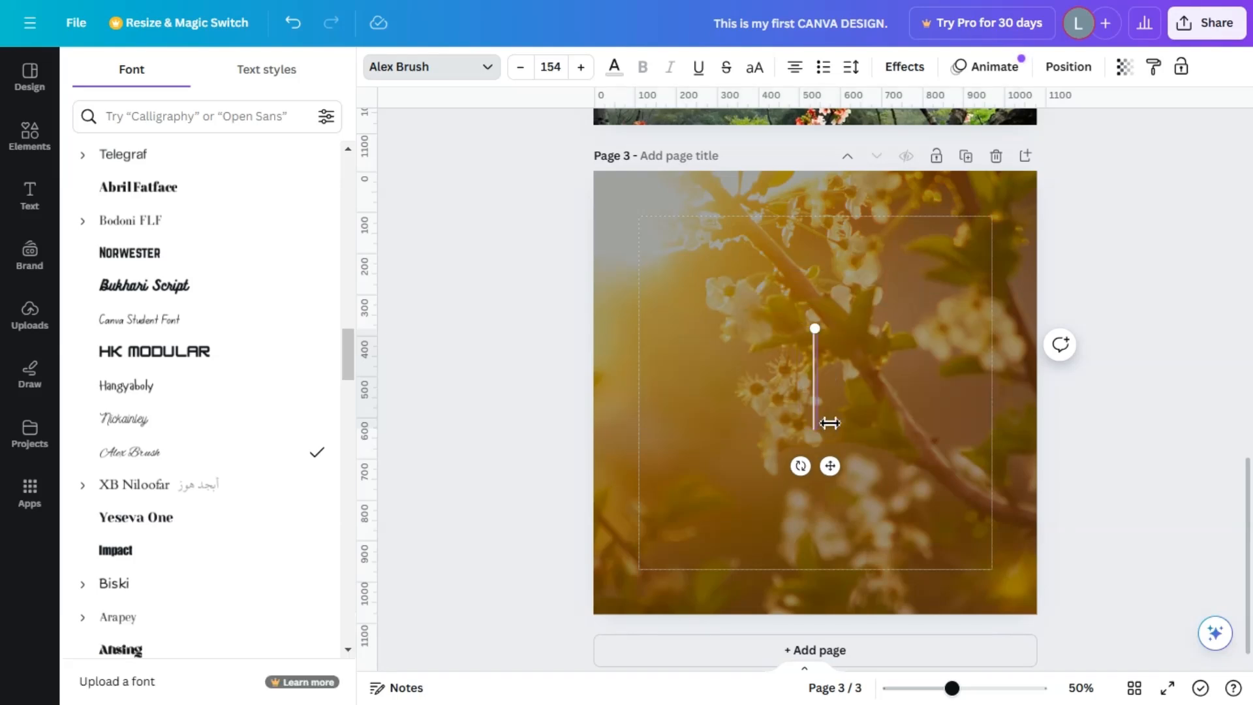
type("Spring")
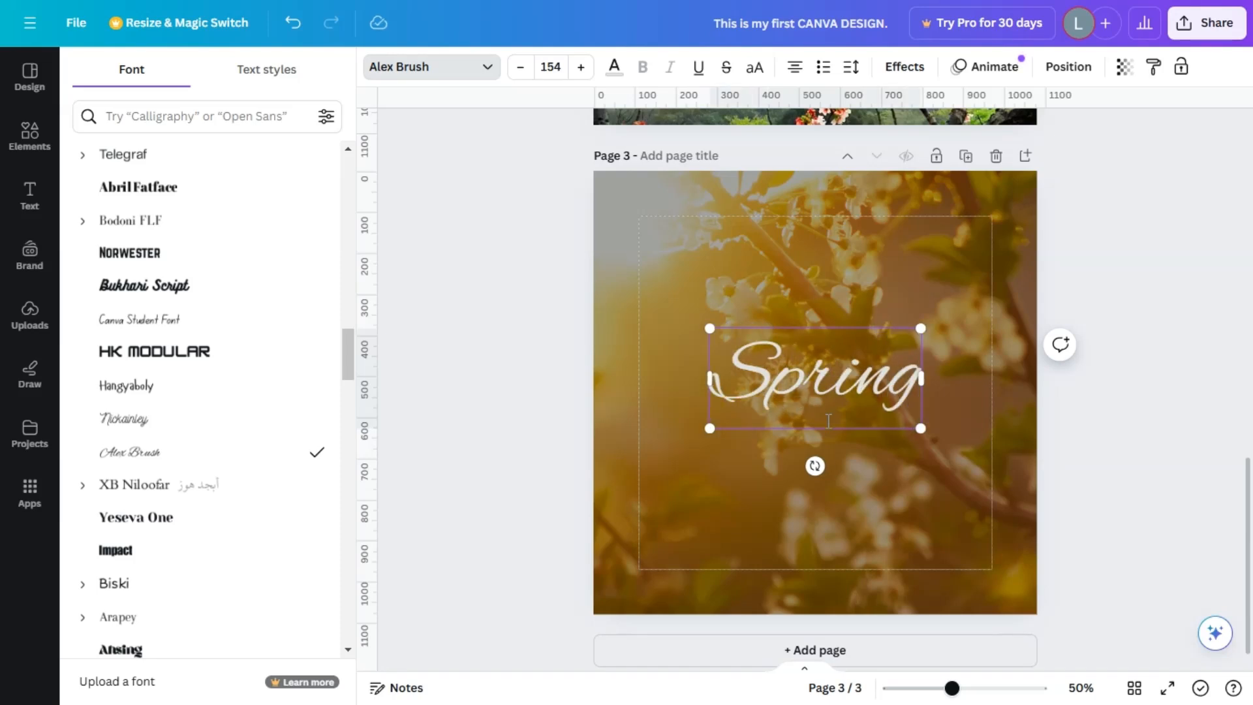
Try the Biski font on the whole "Spring" heading, and change it to the Ansing font.
key("ctrl+a")
left_click(146, 595)
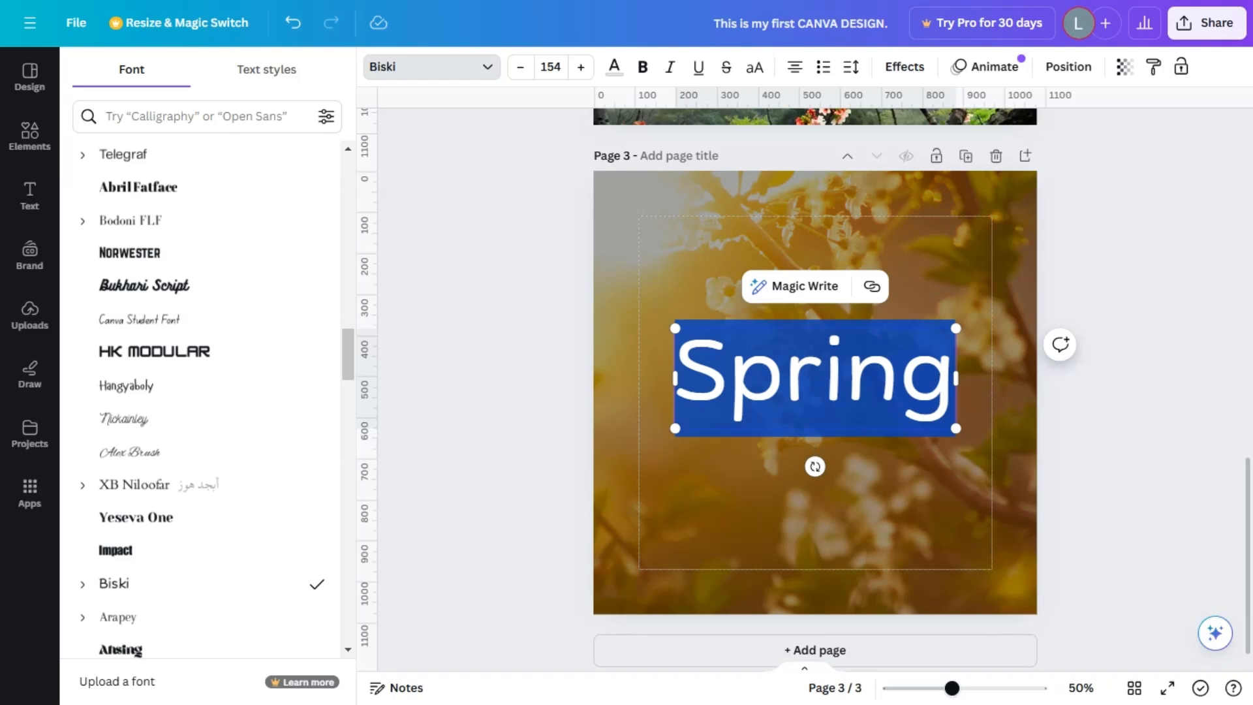
scroll(243, 609, "down", 4)
left_click(168, 418)
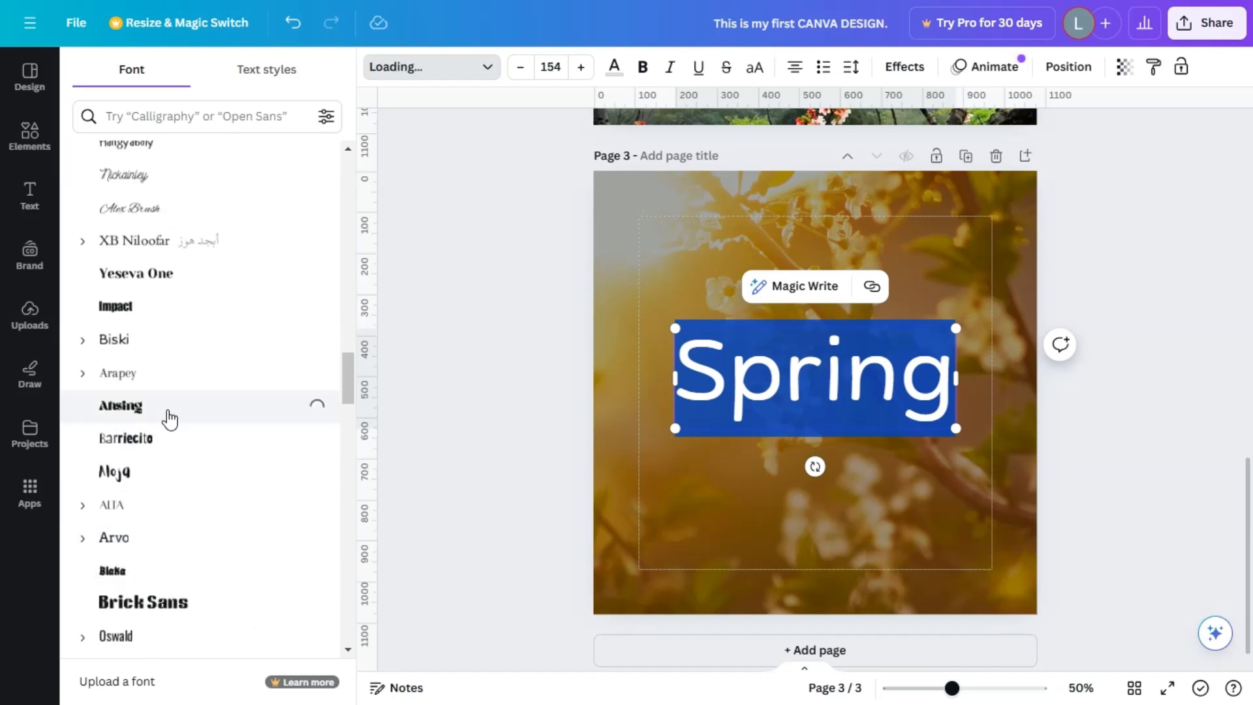
left_click(1136, 502)
left_click(1136, 501)
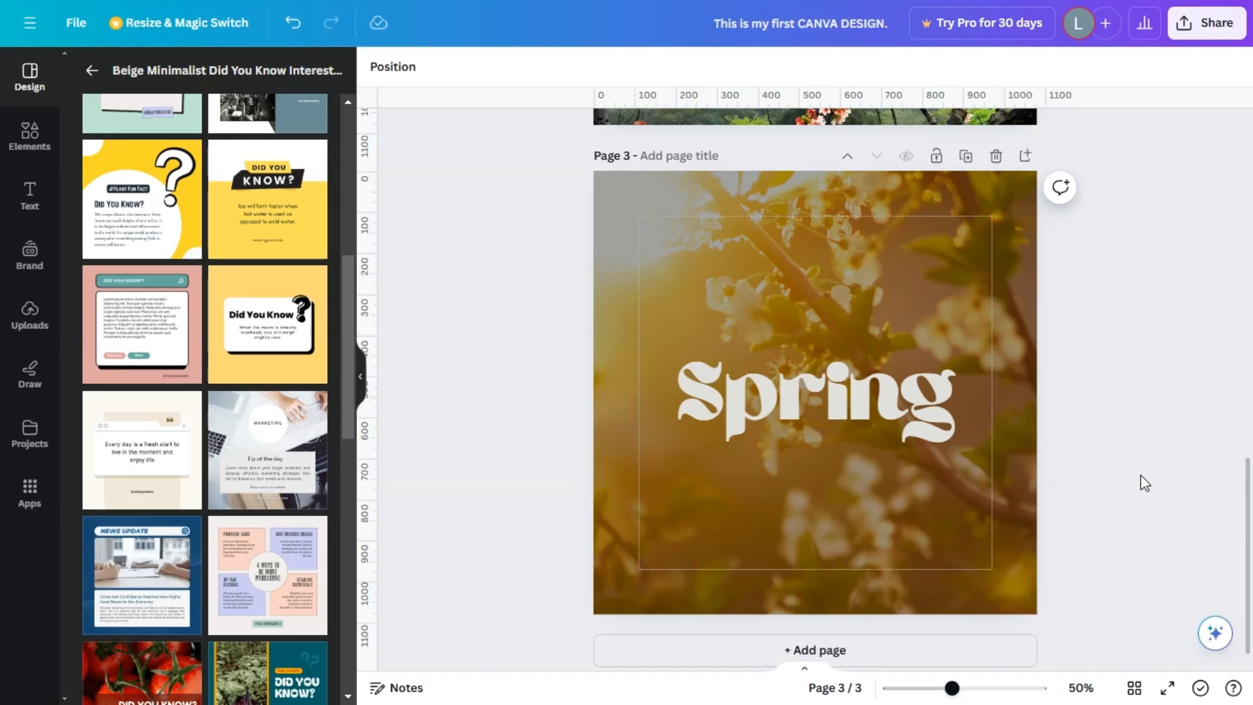
Examine the Brand Kit options for logos, colors, fonts, brand voice and images, and look over pages 2 and 3.
left_click(31, 255)
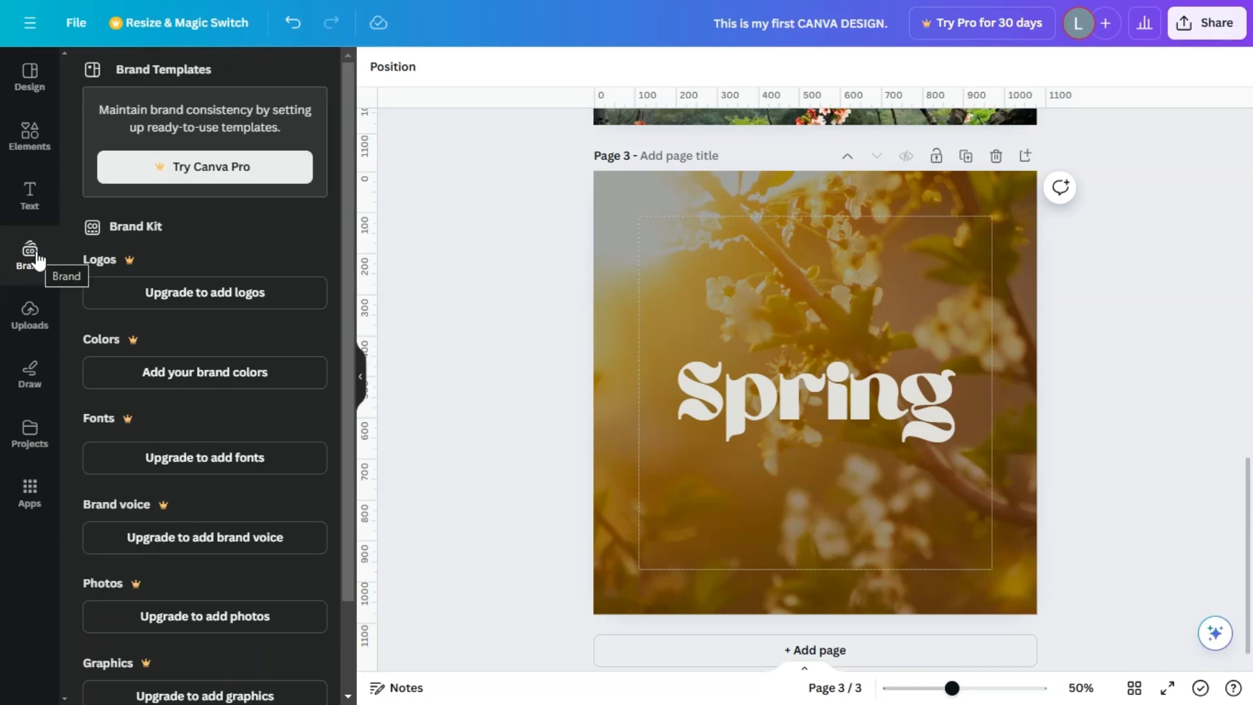
scroll(233, 636, "down", 2)
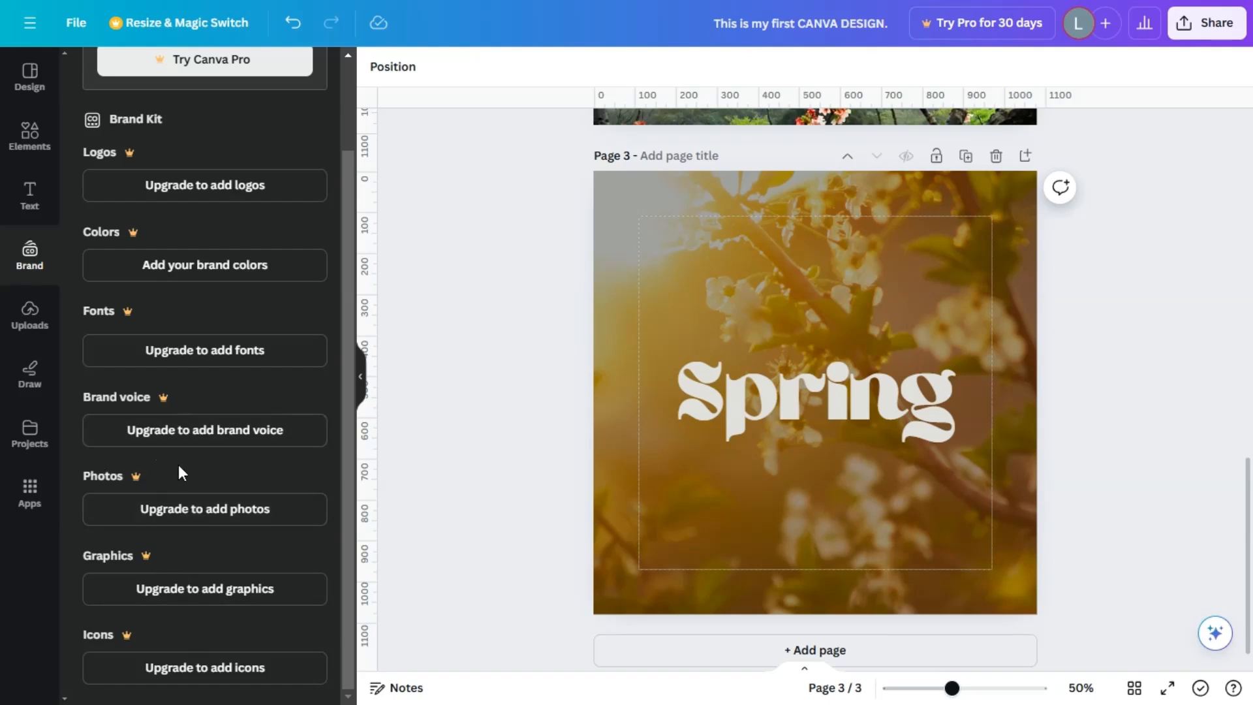
scroll(178, 470, "up", 2)
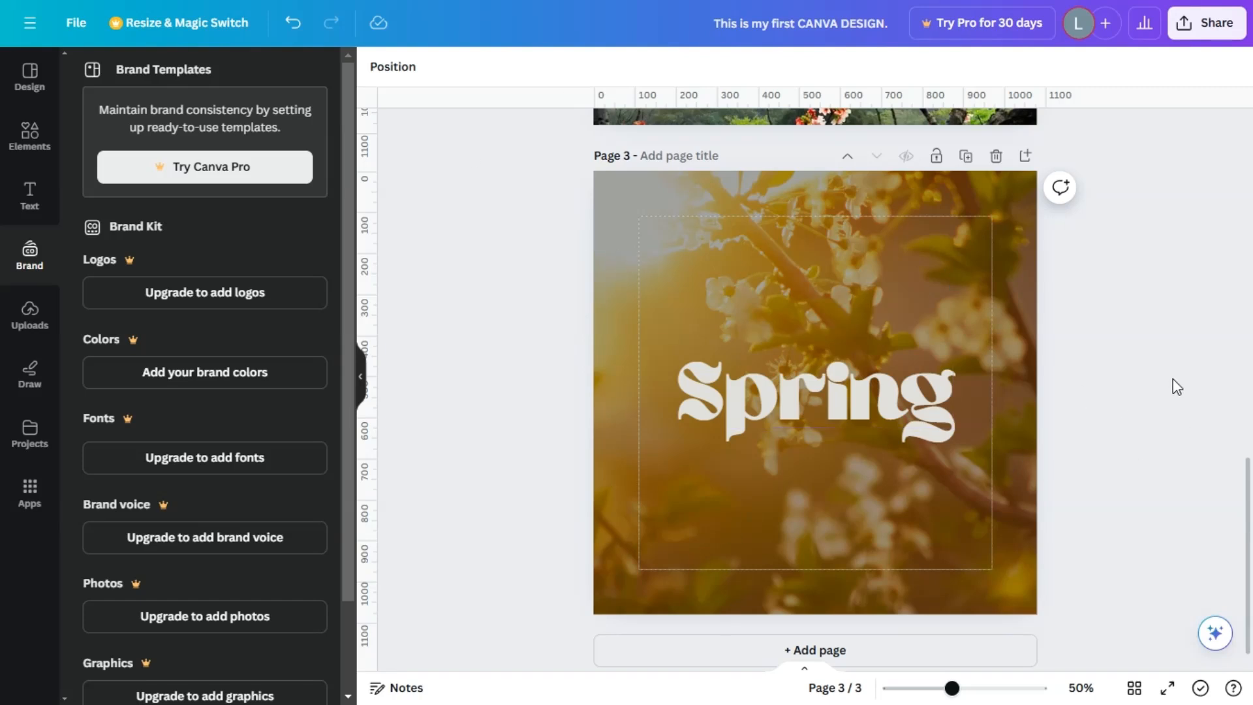
scroll(256, 479, "down", 2)
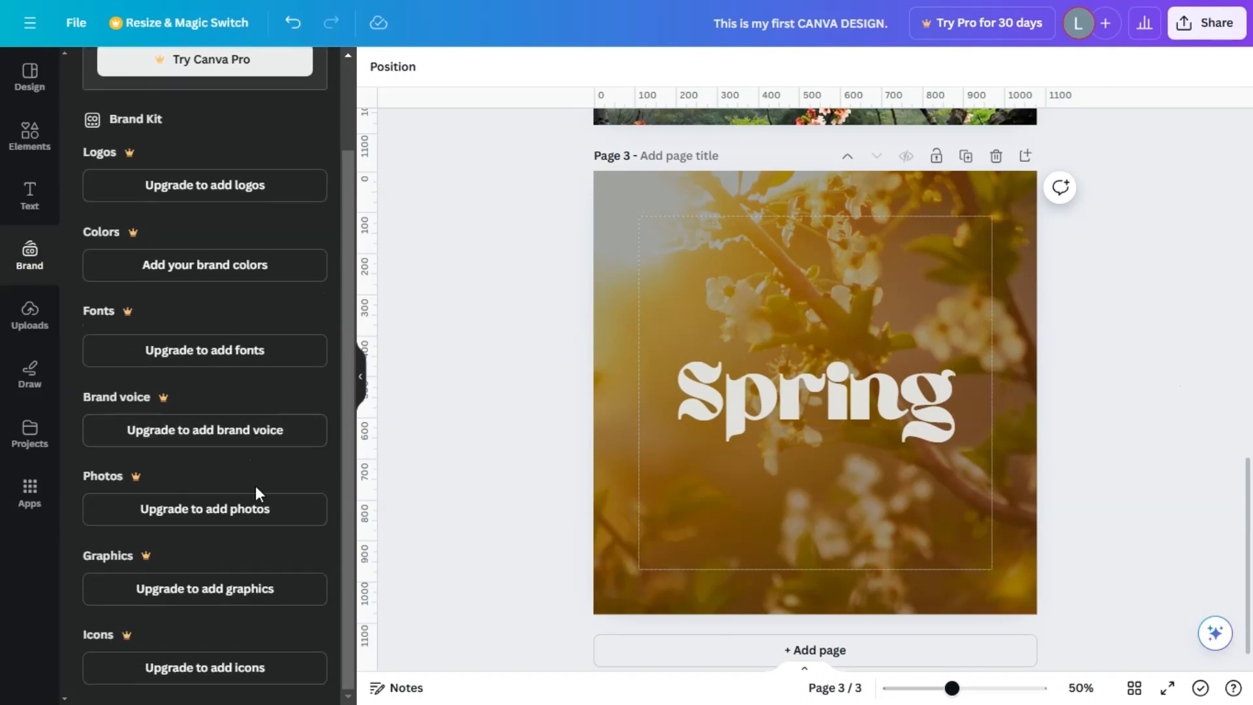
scroll(259, 457, "up", 2)
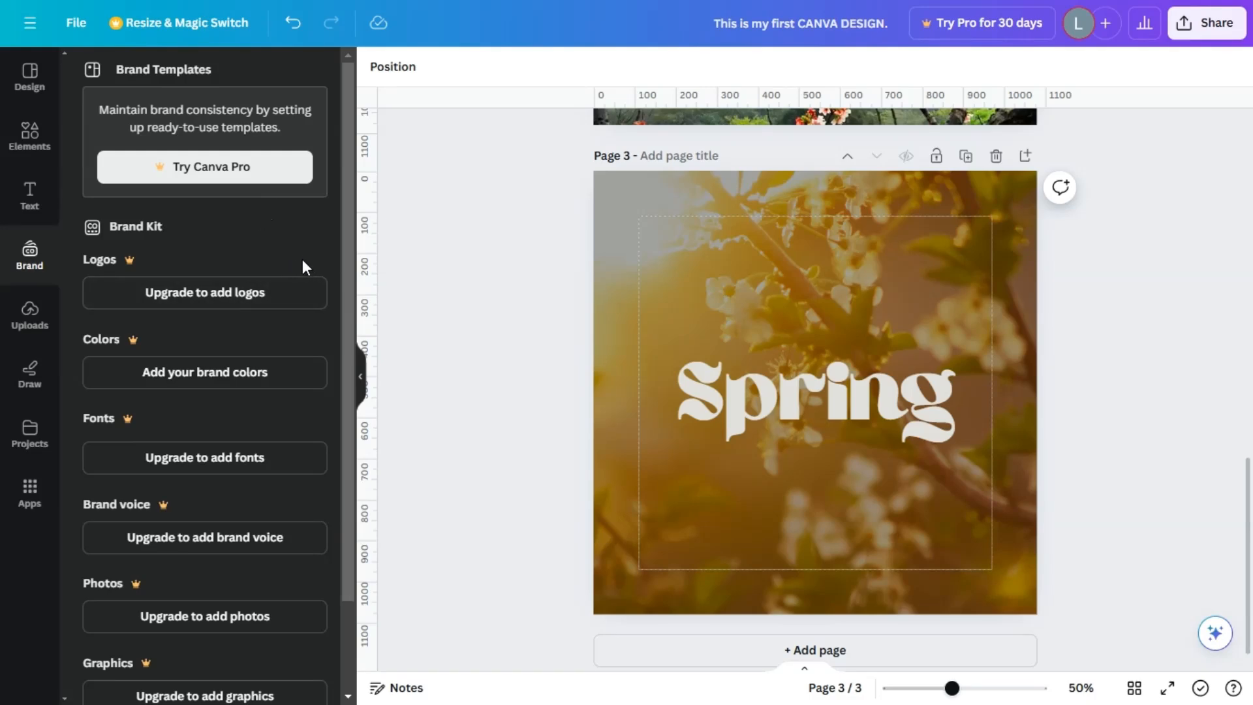
scroll(1150, 312, "up", 6)
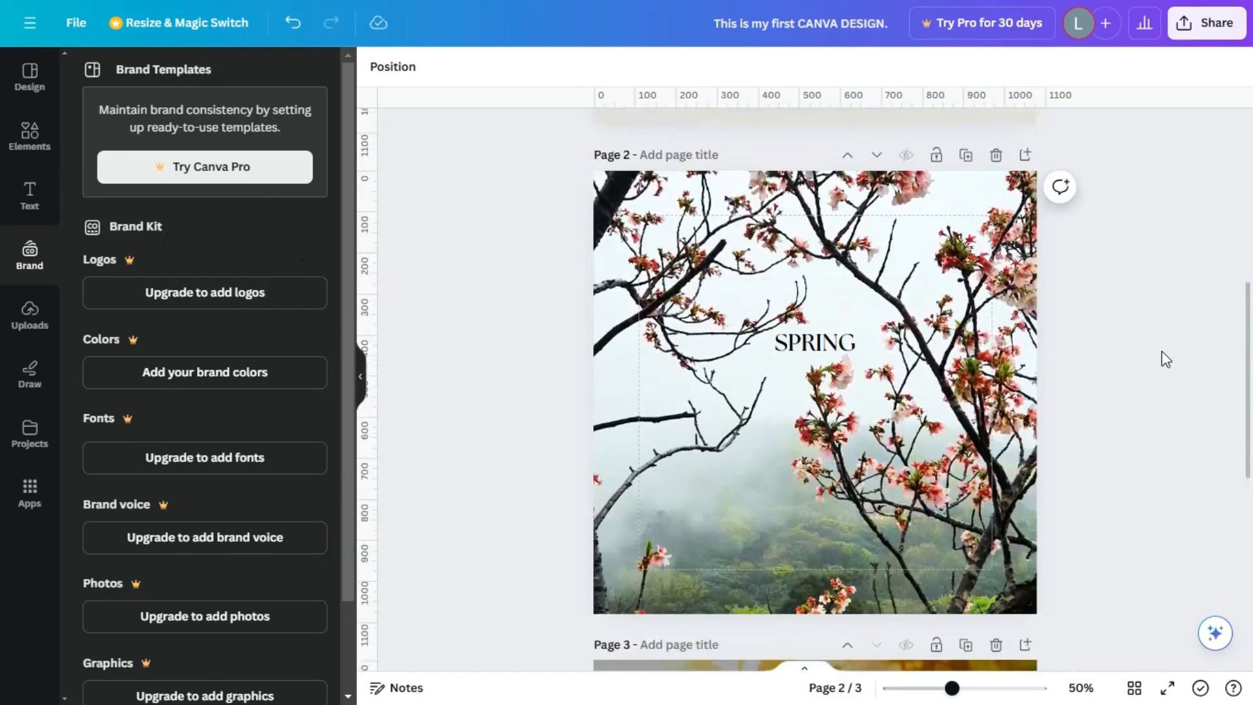
scroll(1162, 350, "down", 3)
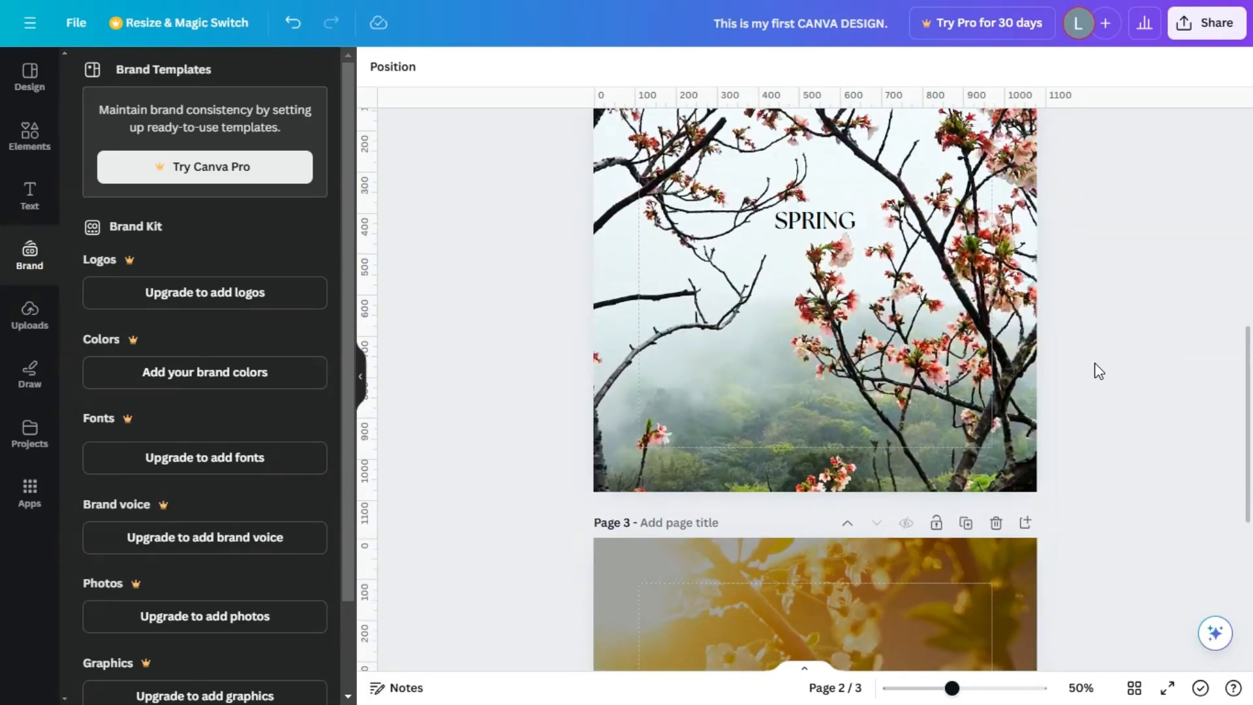